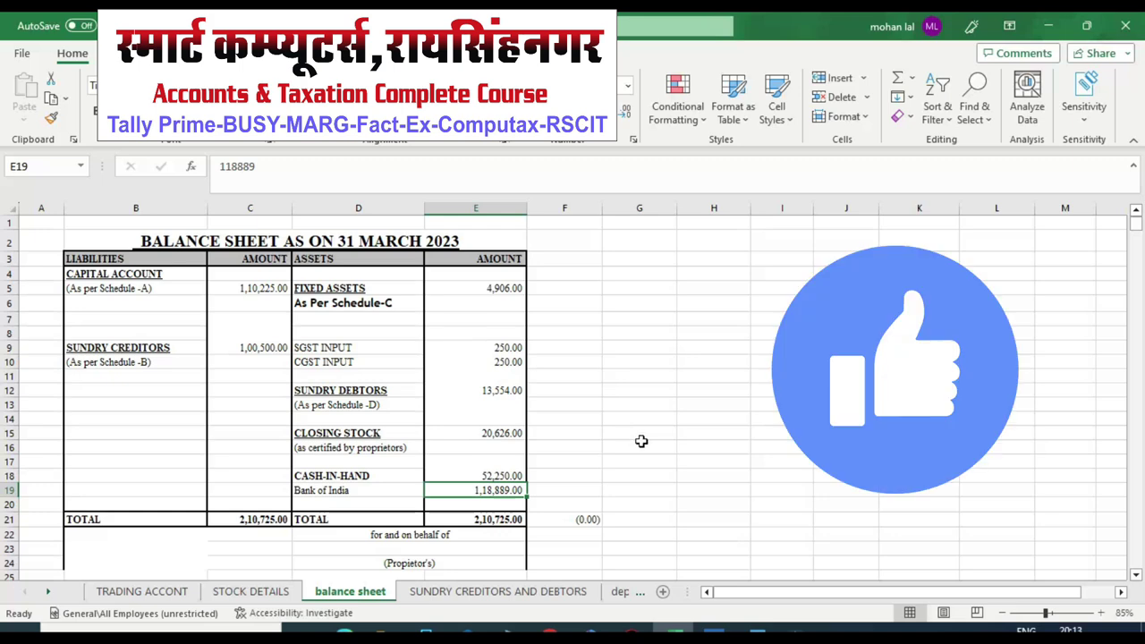
Switch to TallyPrime and leave the stock item creation form, returning to the Gateway of Tally.
left_click(714, 634)
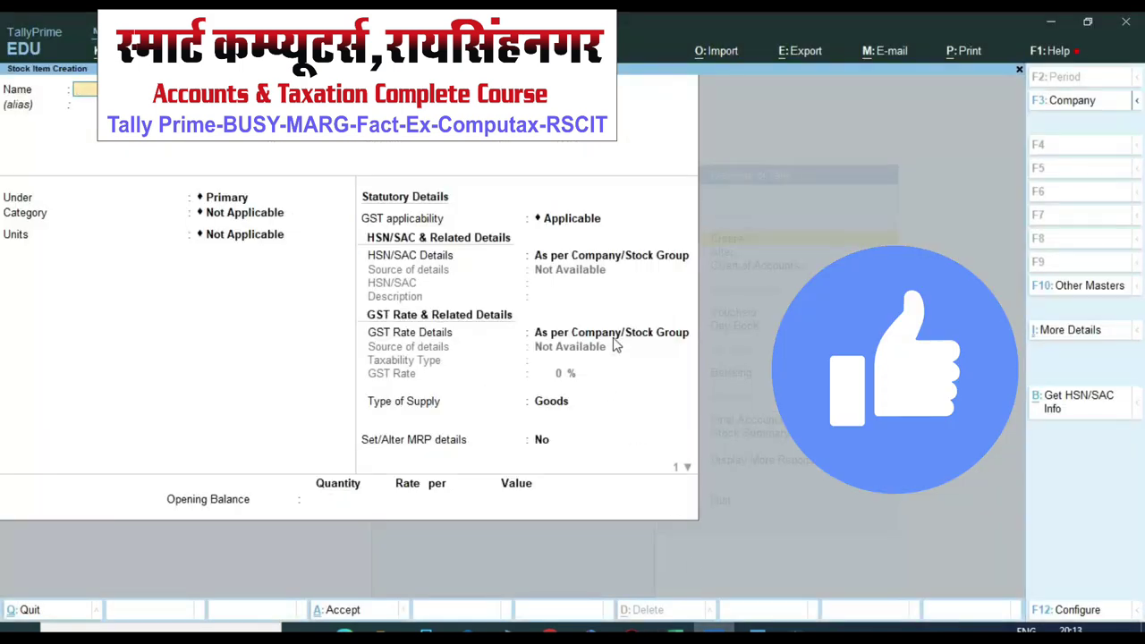
key("Escape")
key("Escape")
key("Escape")
key("Escape")
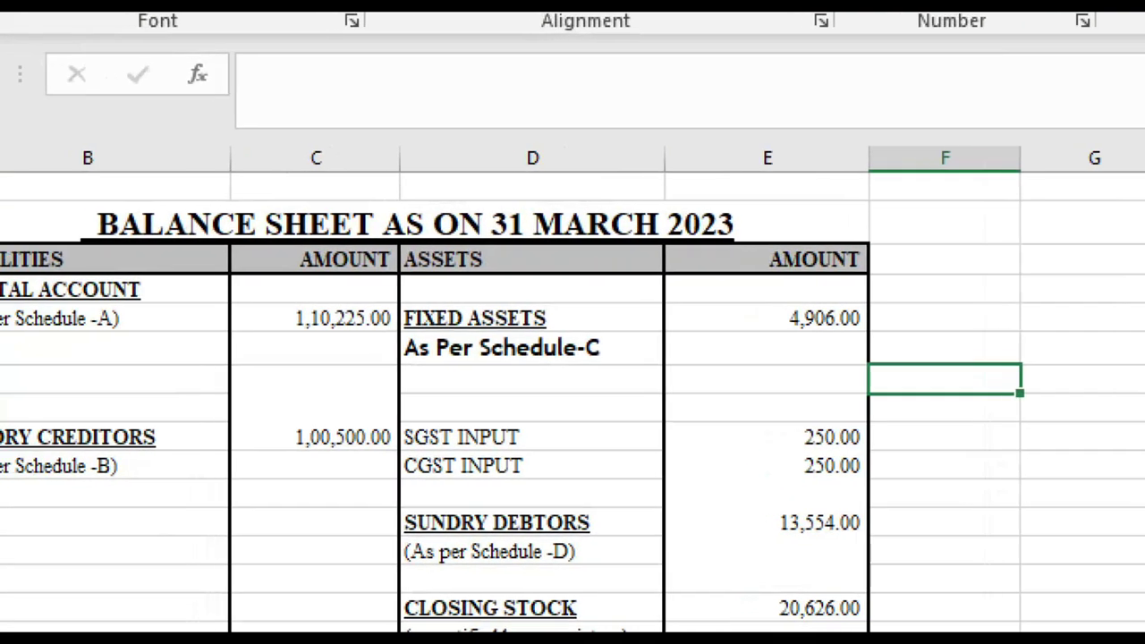
Examine the 31 March 2023 balance sheet in Excel alongside the company's current period in TallyPrime.
left_click_drag(71, 177, 793, 249)
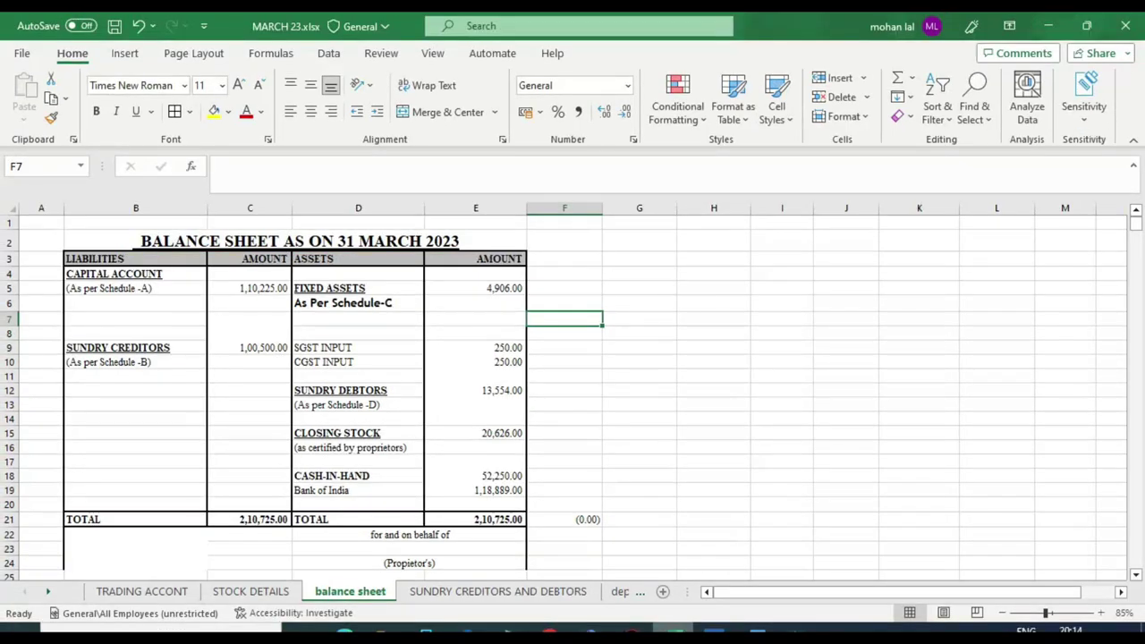
left_click(713, 636)
key("ctrl+1")
left_click(12, 114)
mouse_move(15, 82)
left_mouse_down()
mouse_move(102, 171)
mouse_move(307, 174)
left_mouse_up()
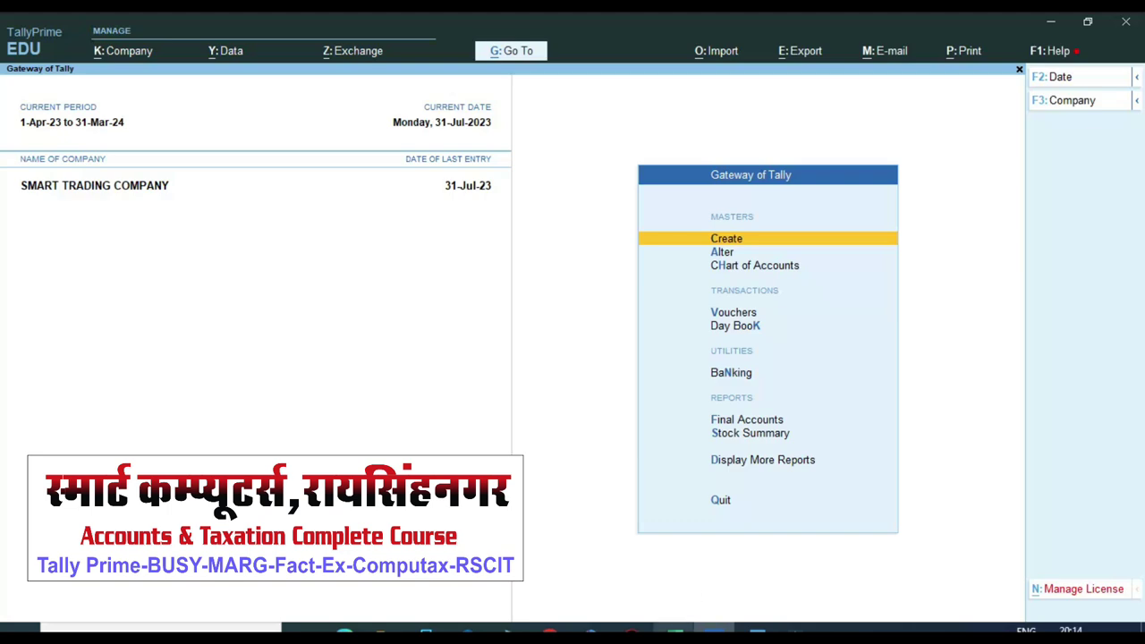
left_click(677, 632)
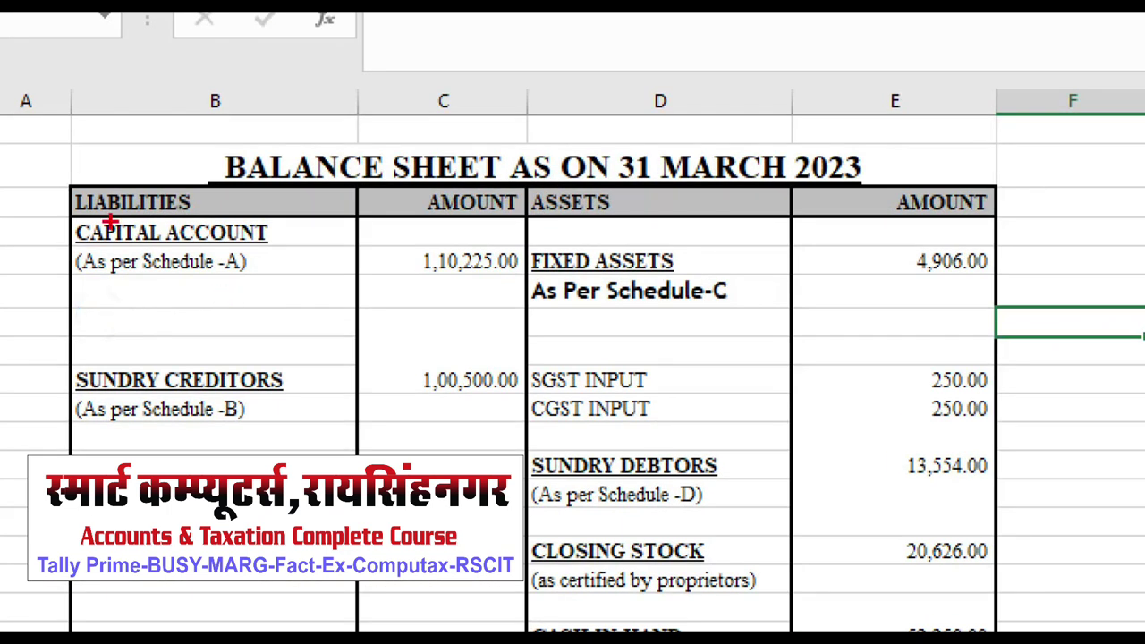
left_click_drag(45, 257, 69, 277)
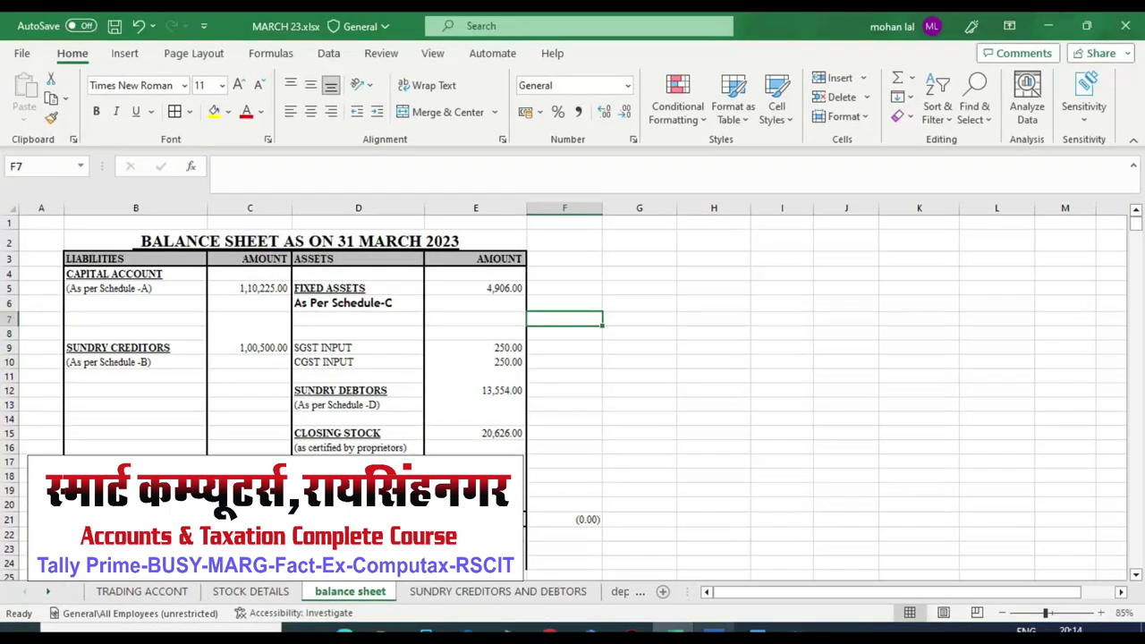
left_click(637, 629)
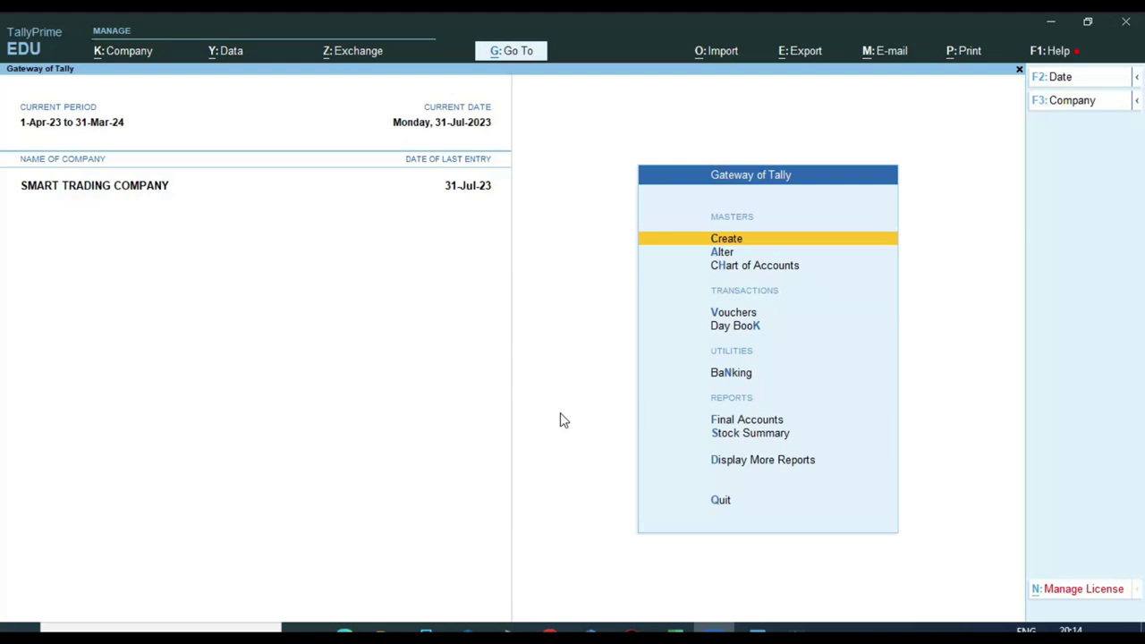
Open the proprietor's capital account ledger for alteration and check its name and group.
key("Down")
key("Return")
key("Down")
key("Return")
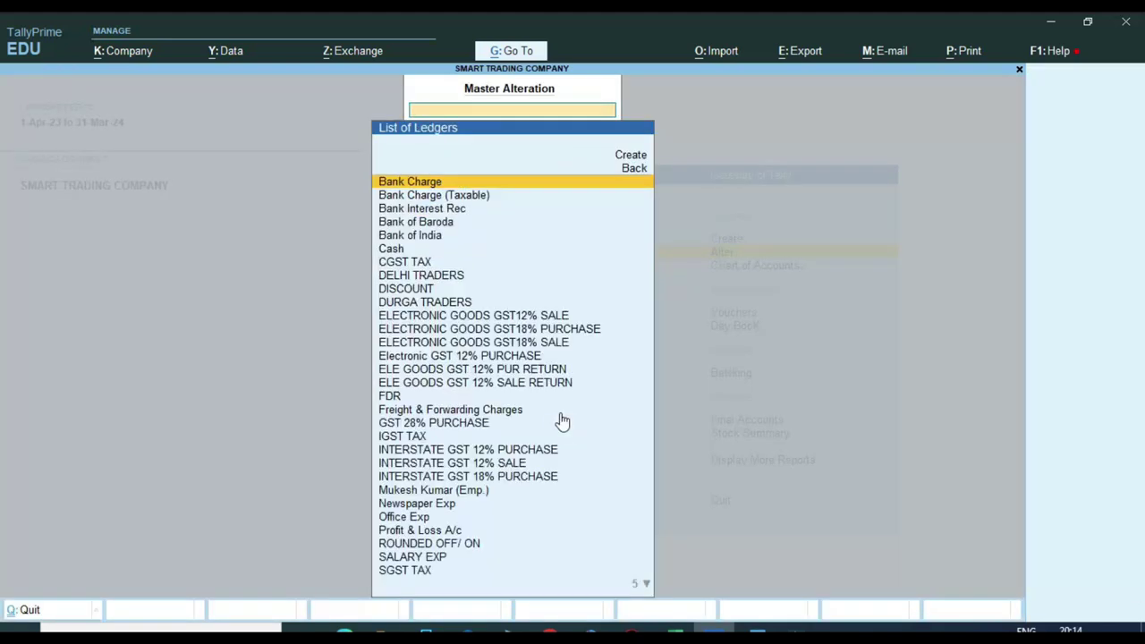
type("M")
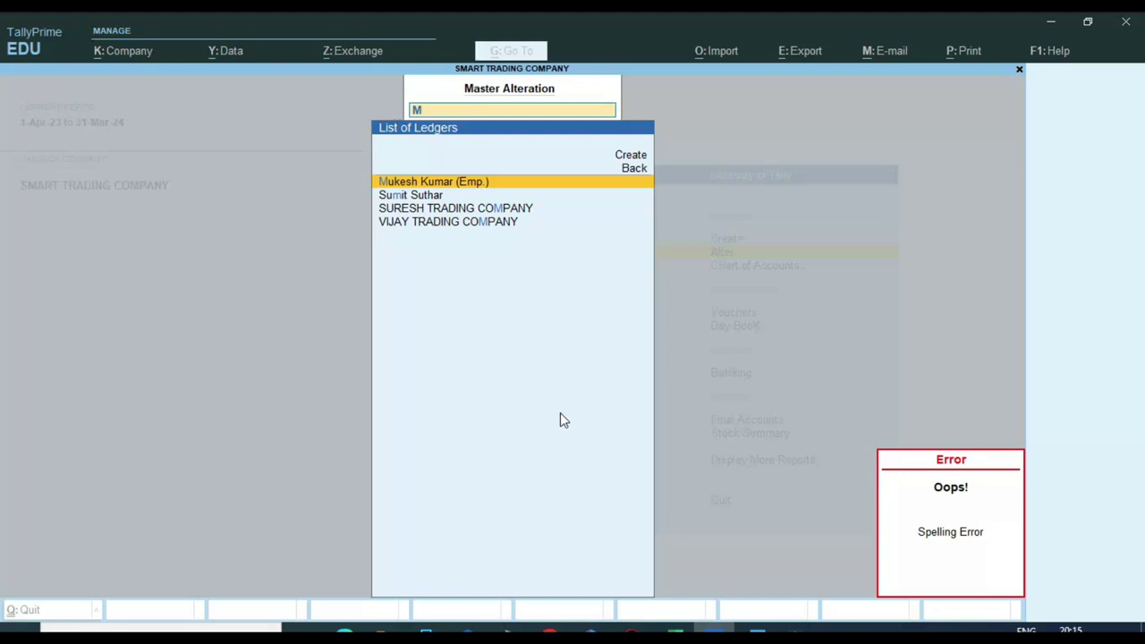
key("Down")
key("Return")
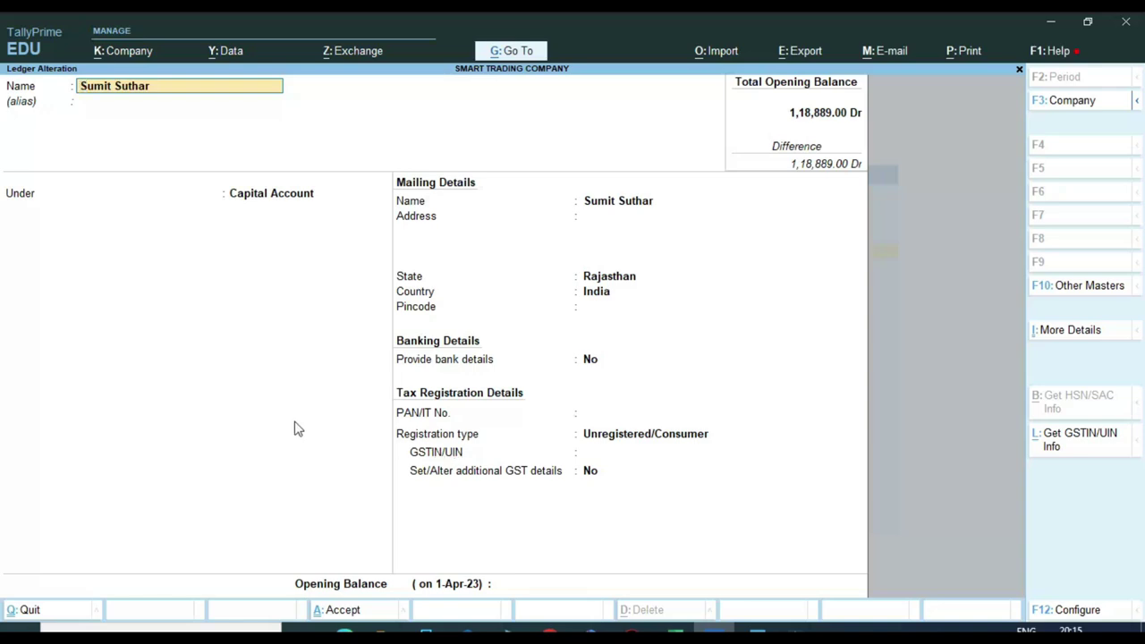
key("ctrl")
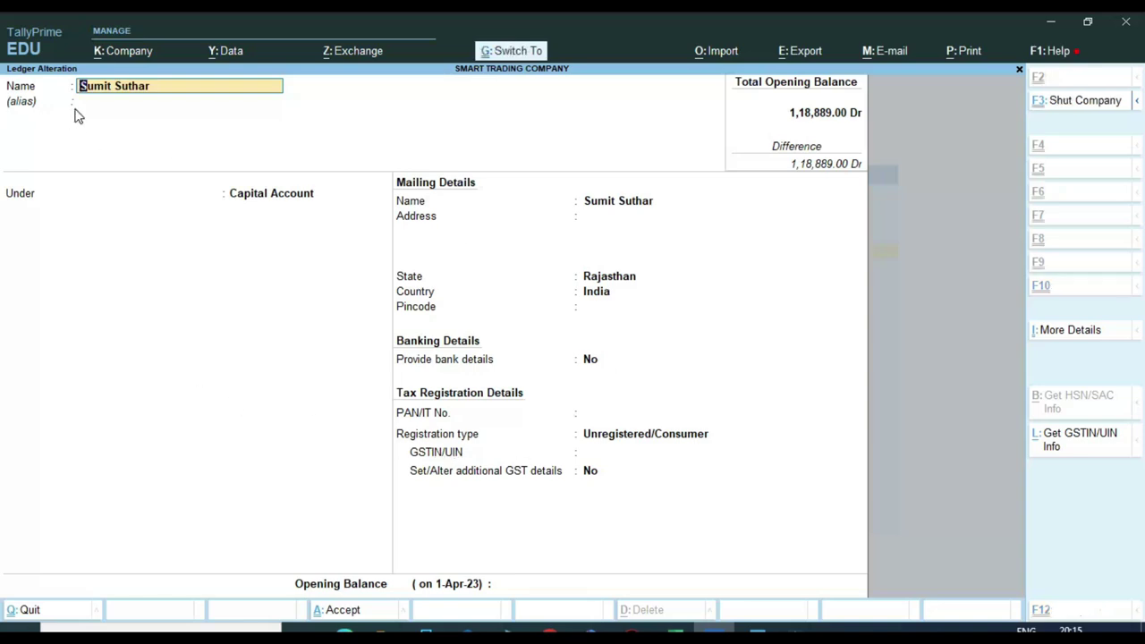
left_click(41, 109)
left_click(199, 178)
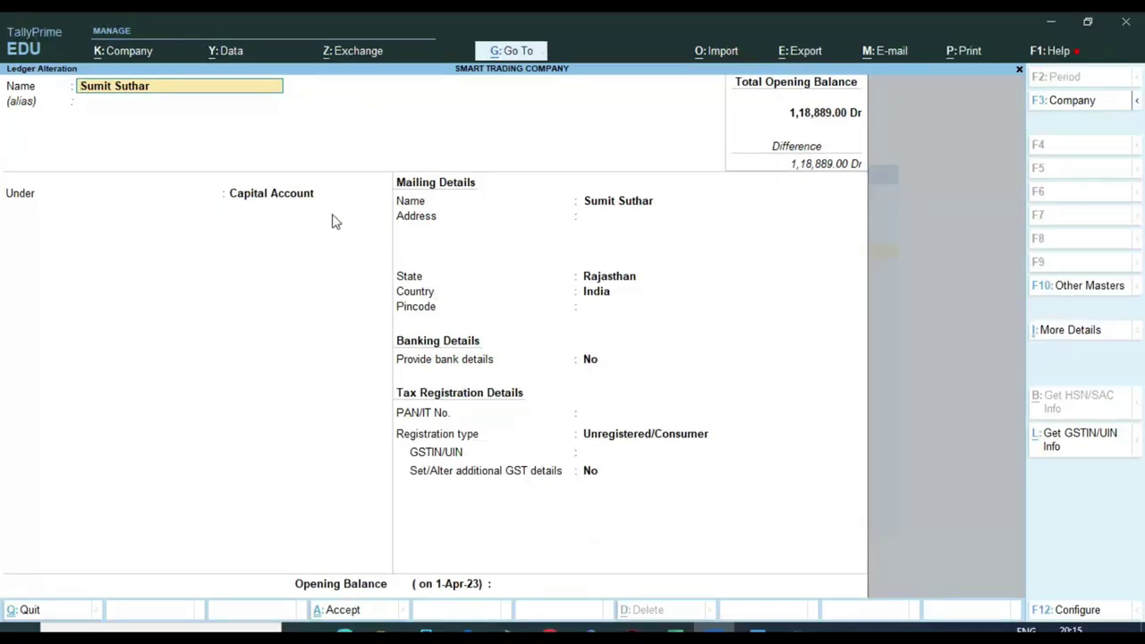
Set the capital ledger's opening balance to 110225 Cr, taken from the Capital Account amount in the Excel balance sheet.
left_click(534, 587)
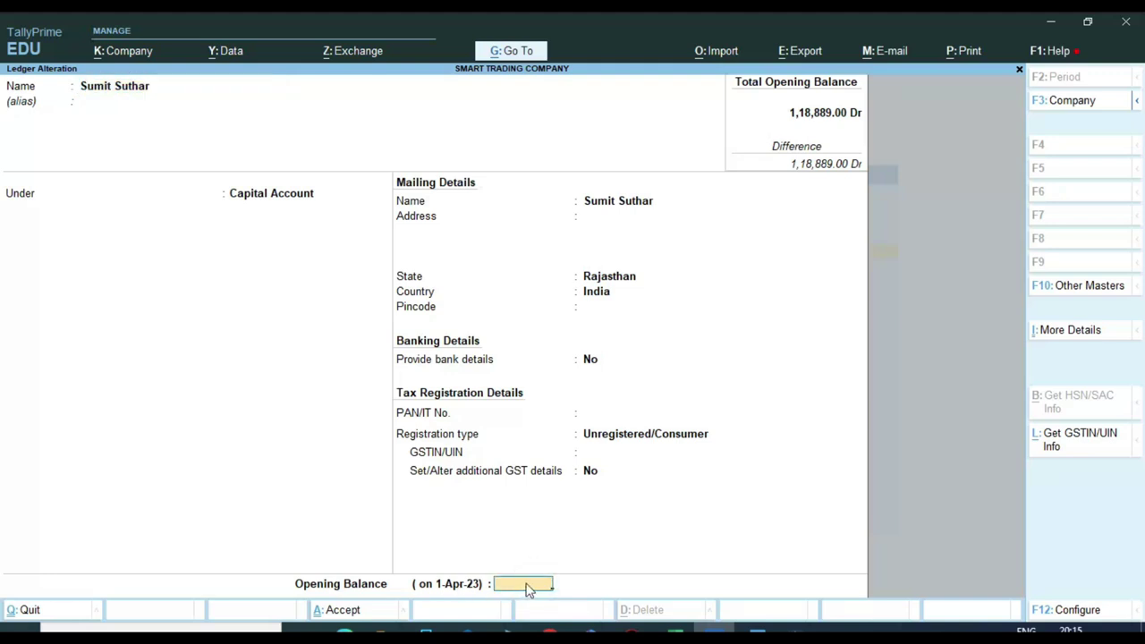
left_click(676, 634)
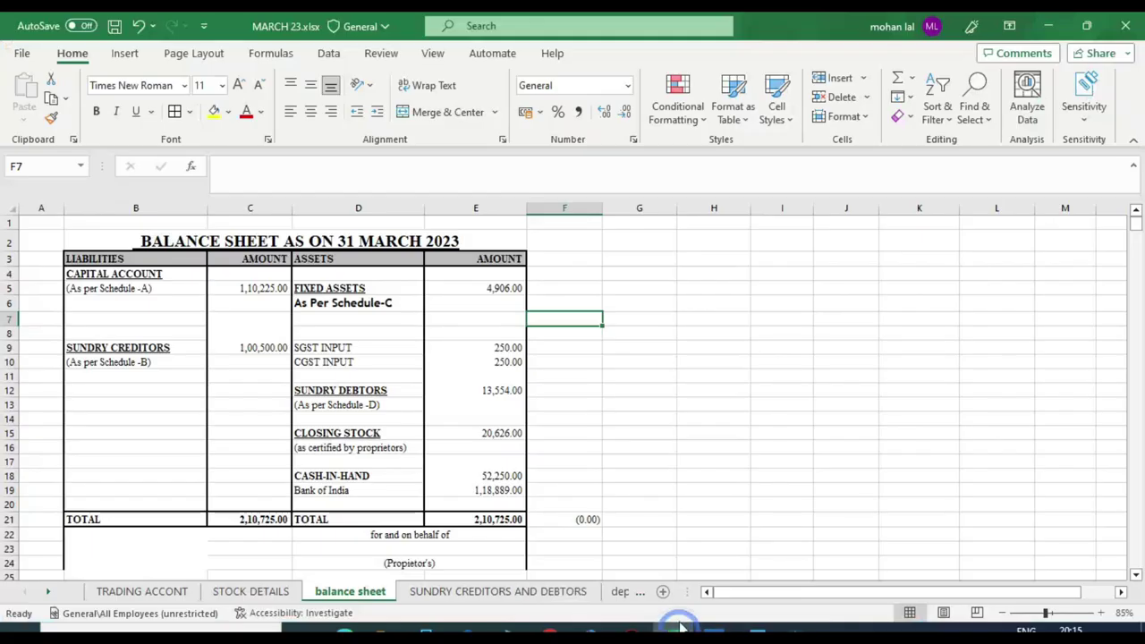
left_click(254, 288)
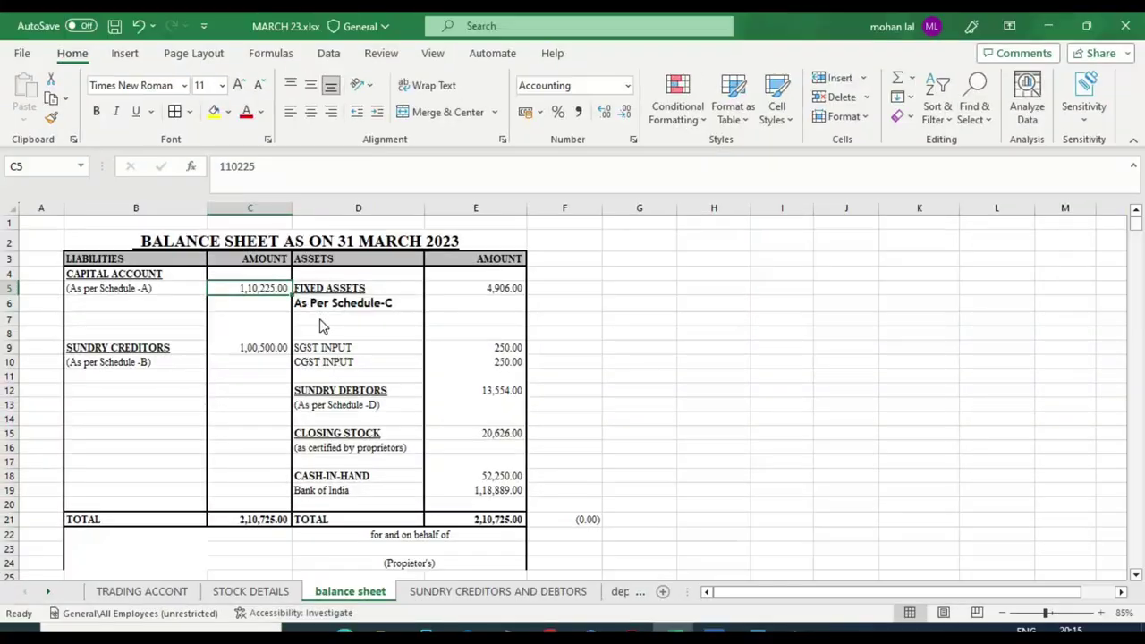
key("alt+Tab")
type("110225")
key("Return")
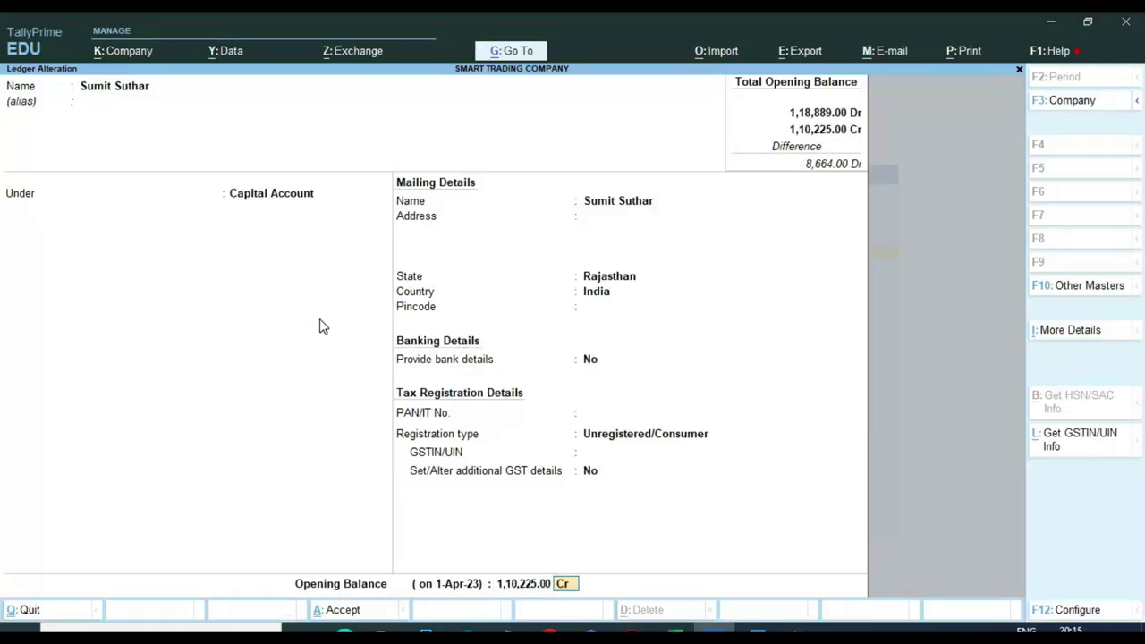
Check the total opening balance difference and save the altered capital ledger.
key("ctrl")
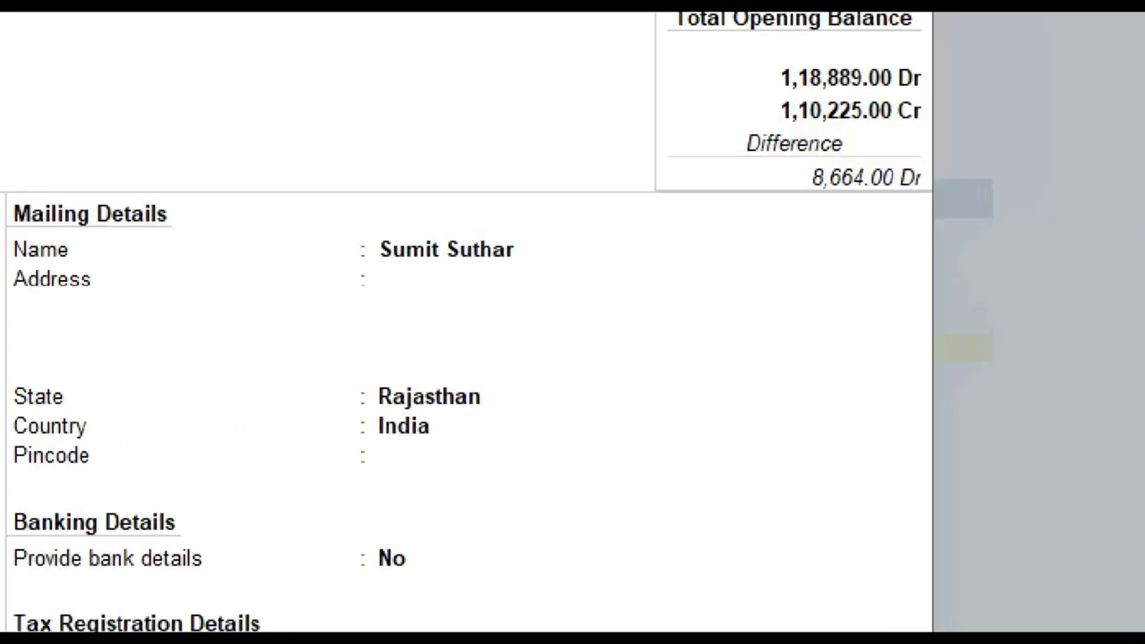
mouse_move(754, 145)
left_mouse_down()
mouse_move(885, 199)
mouse_move(1035, 204)
left_mouse_up()
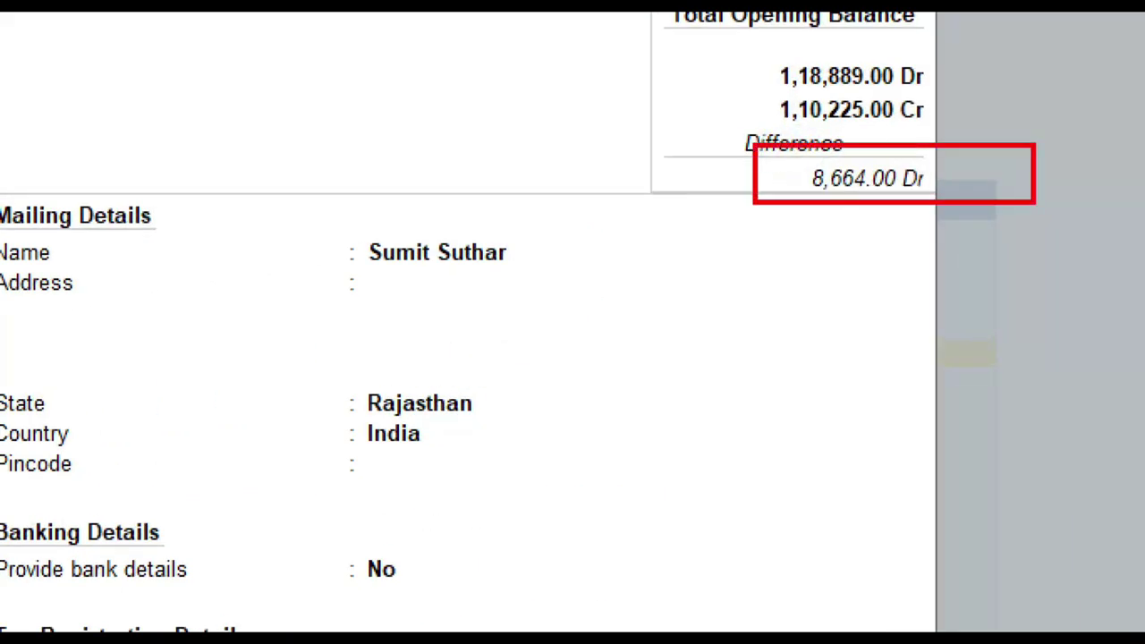
key("Escape")
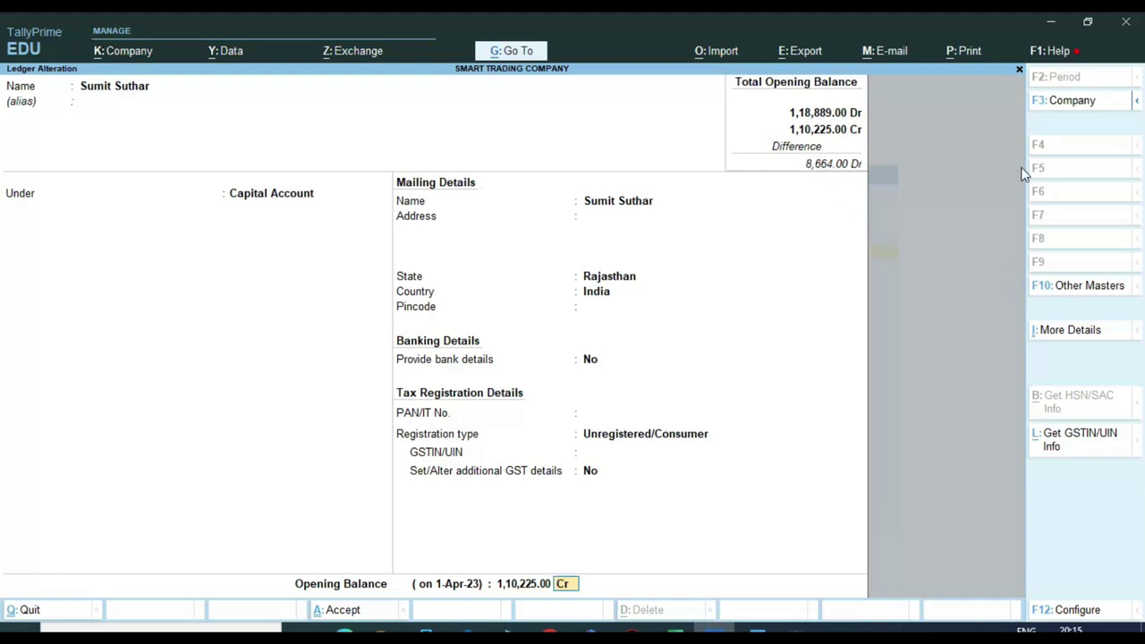
key("ctrl")
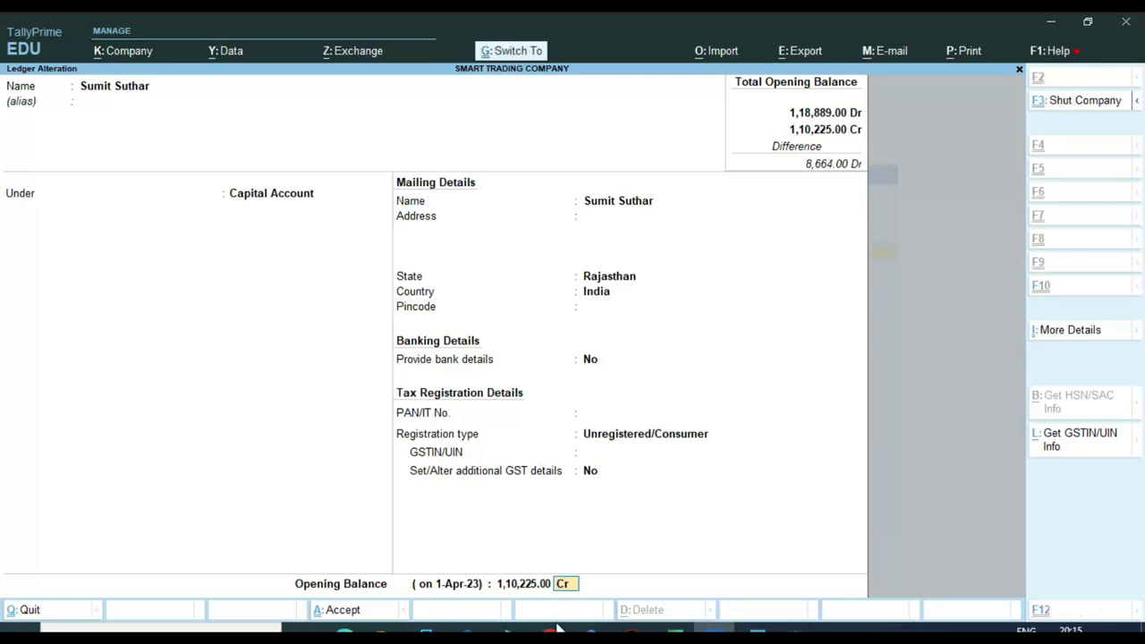
mouse_move(554, 492)
left_mouse_down()
mouse_move(552, 539)
mouse_move(626, 506)
mouse_move(551, 486)
left_mouse_up()
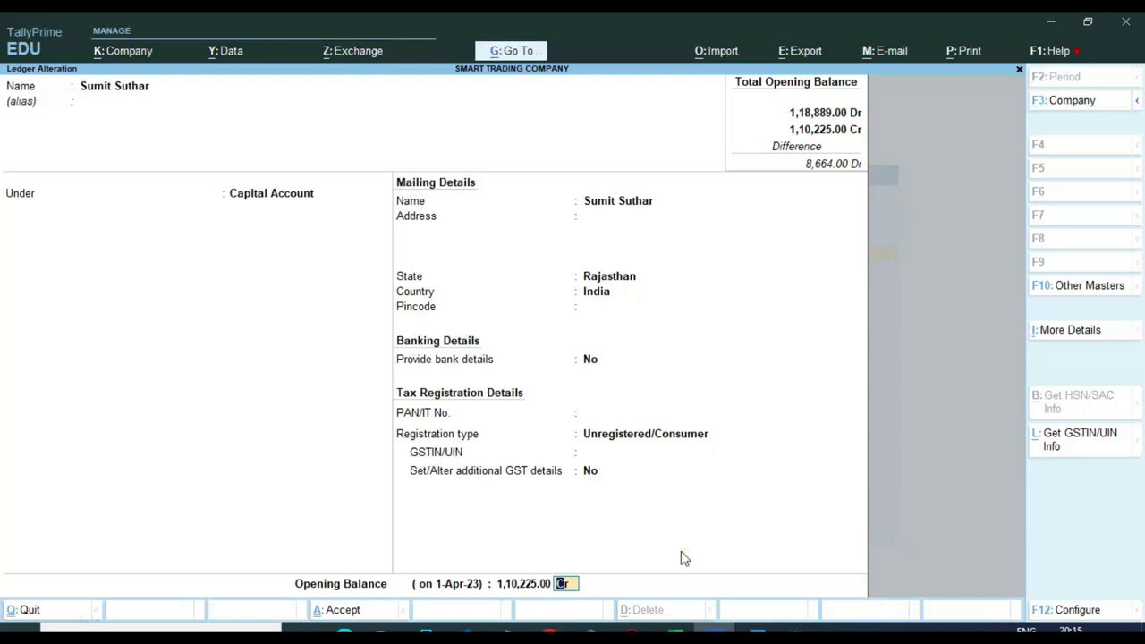
key("Return")
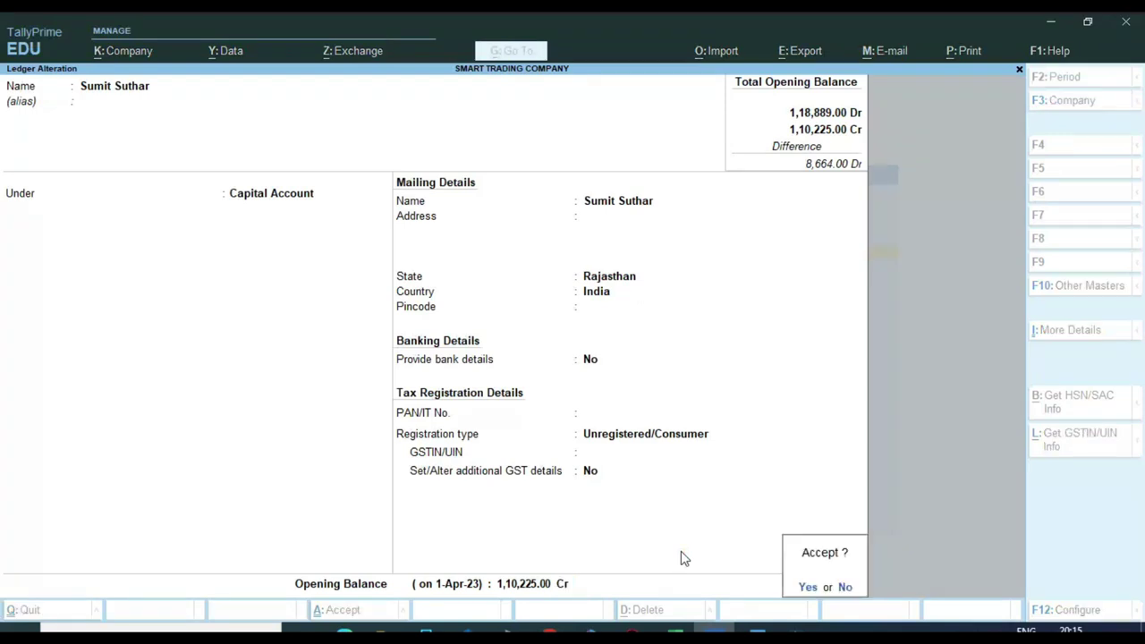
key("Return")
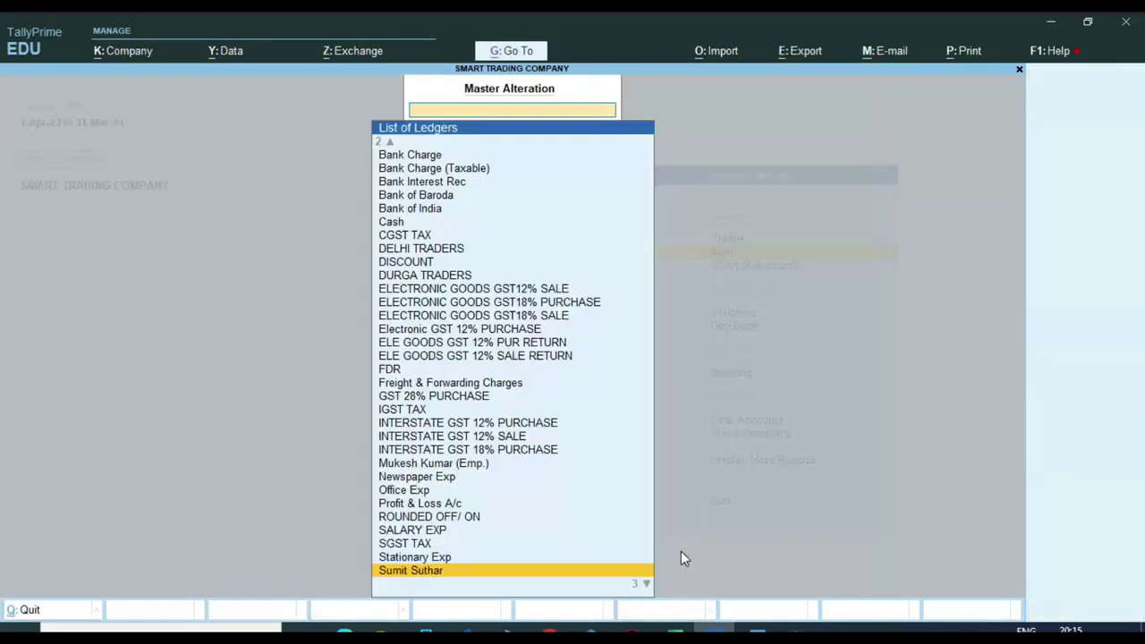
Switch to Excel and fill the Capital Account amount in cell C5 with yellow.
left_click(675, 631)
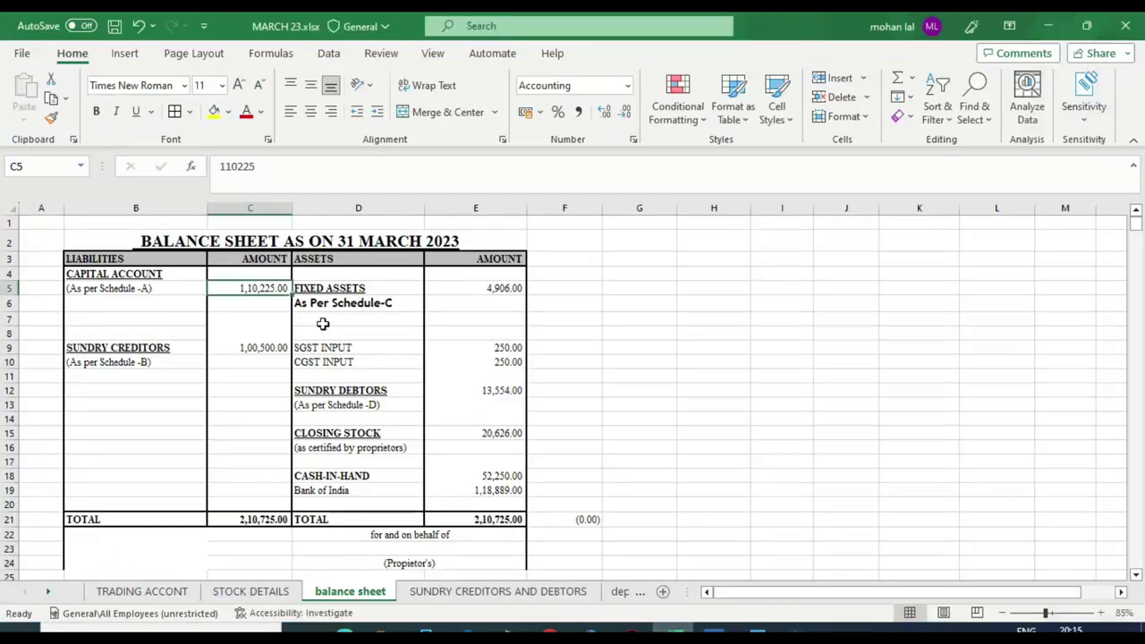
left_click(260, 291)
left_click(214, 111)
left_click(609, 285)
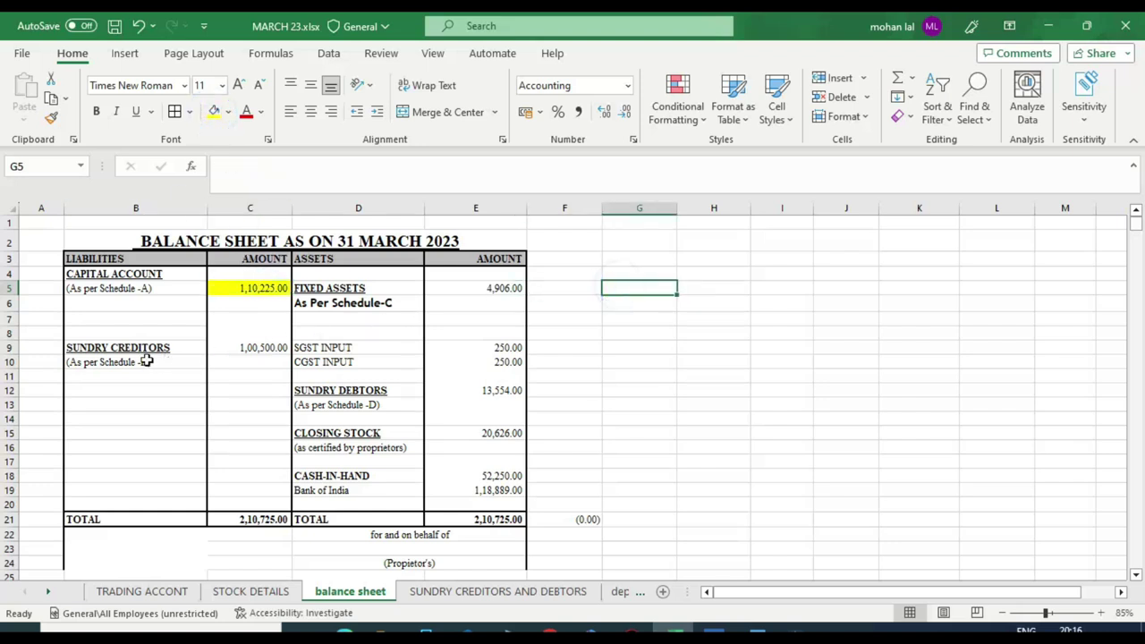
Enlarge the balance sheet's text so the Sundry Creditors entry is size 18, and widen all columns.
left_click(113, 353)
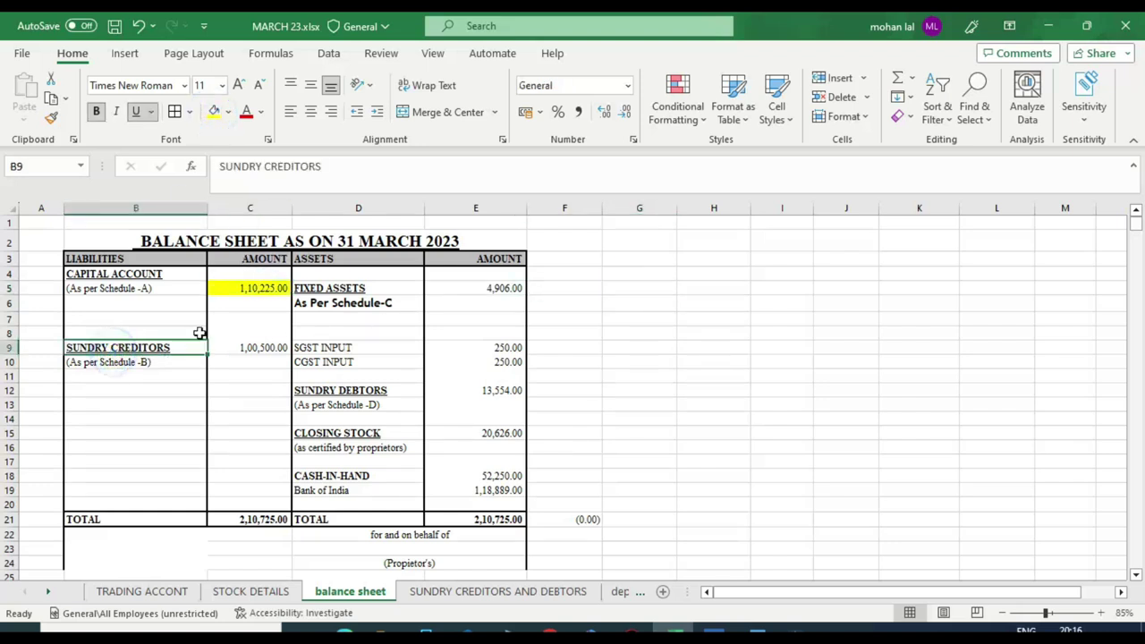
left_click(12, 208)
left_click(238, 85)
left_click(238, 85)
left_click(238, 85)
left_click(238, 85)
left_click_drag(205, 214, 264, 214)
left_click(442, 460)
left_click(307, 404)
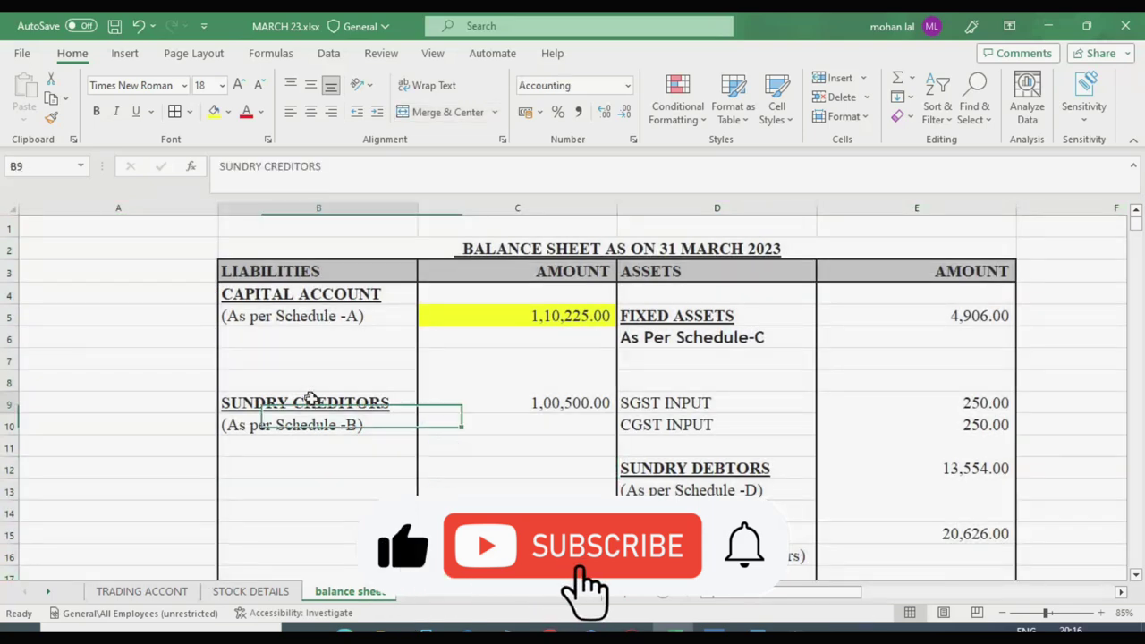
Check the Sundry Creditors amount in C9 and open its schedule on the SUNDRY CREDITORS AND DEBTORS sheet.
left_click(544, 405)
scroll(543, 405, "down", 1)
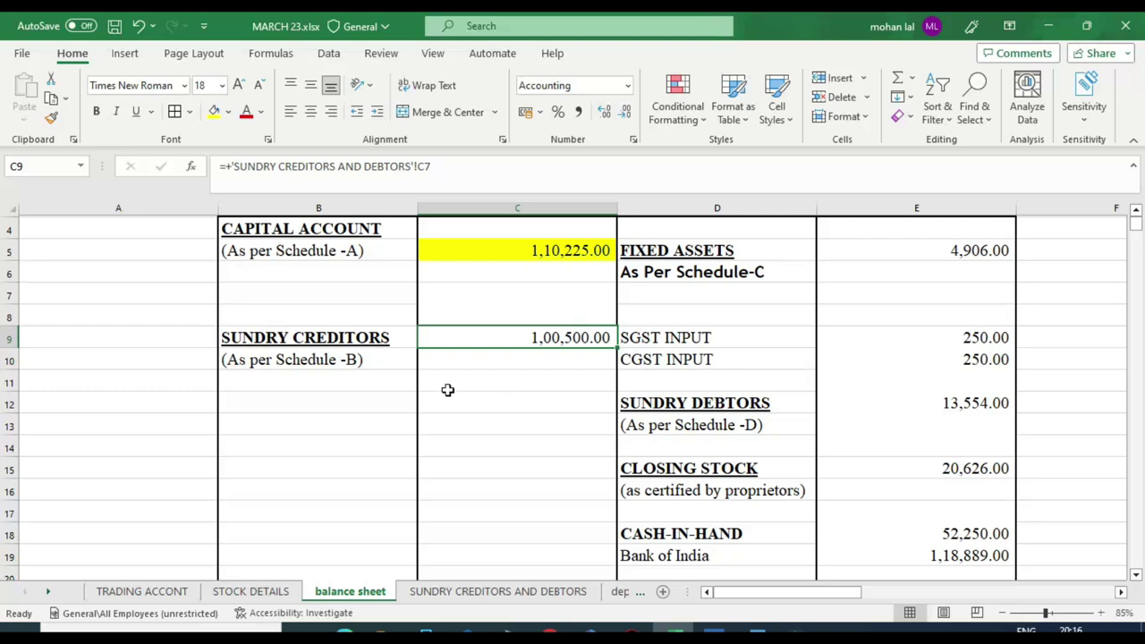
left_click(349, 367)
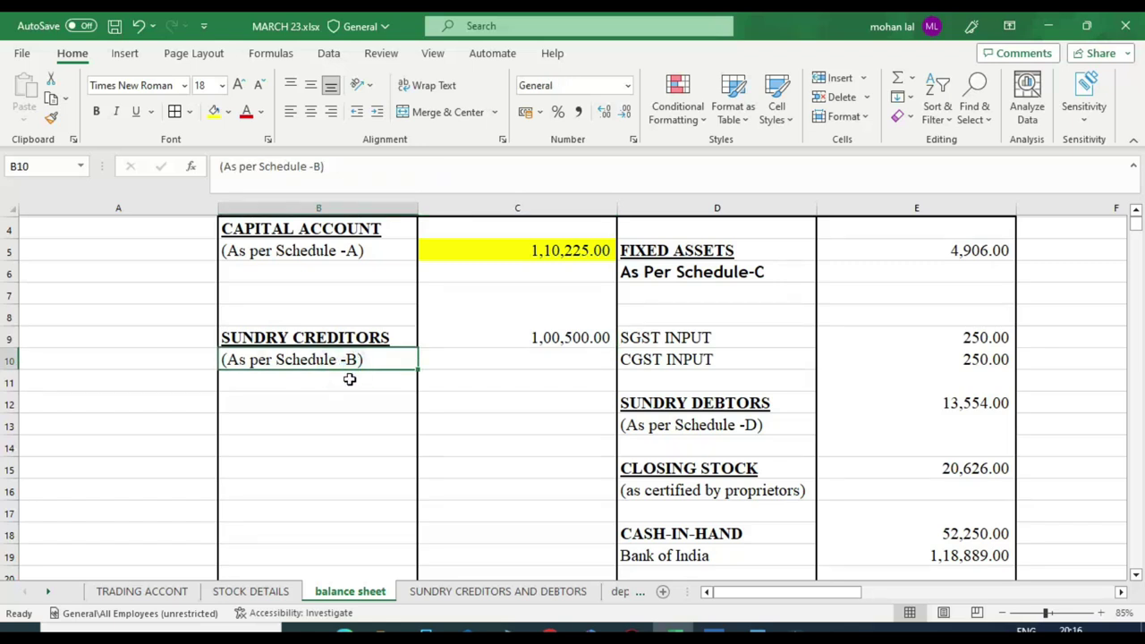
left_click(555, 340)
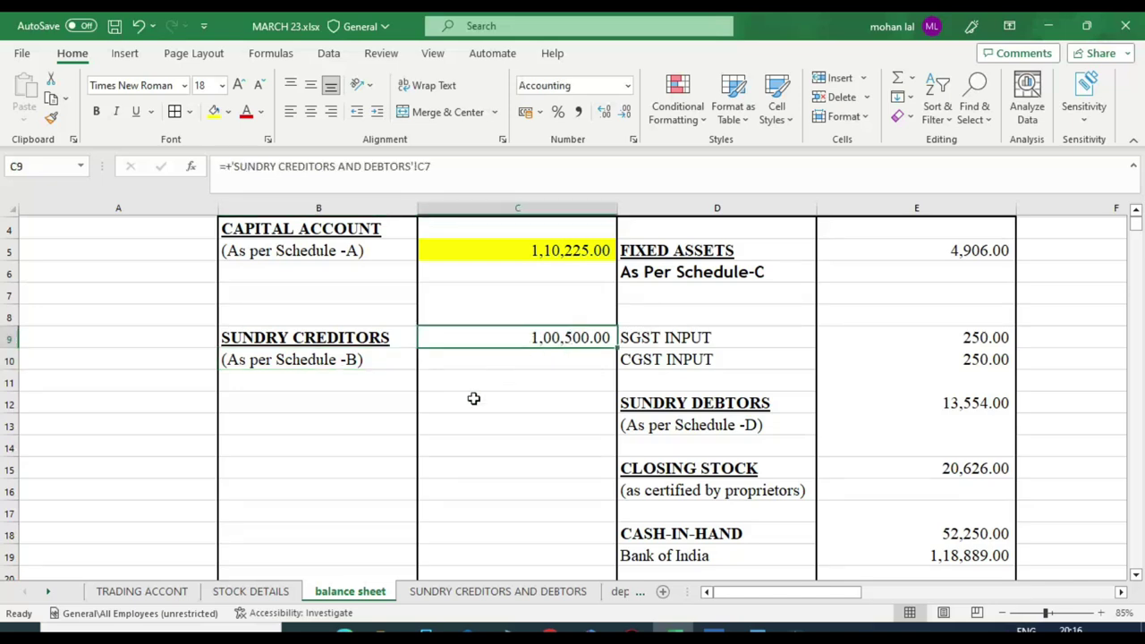
left_click(504, 597)
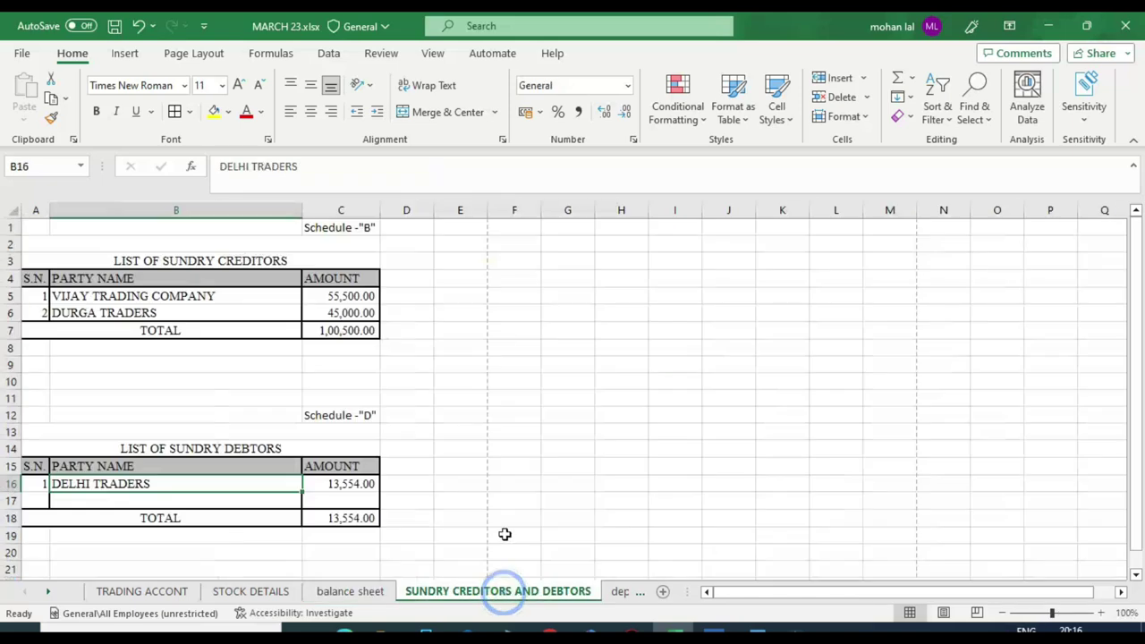
Enlarge the schedule sheet's text to size 16, widen all its columns, and select the sundry creditors total in C7.
left_click(523, 376)
left_click(9, 210)
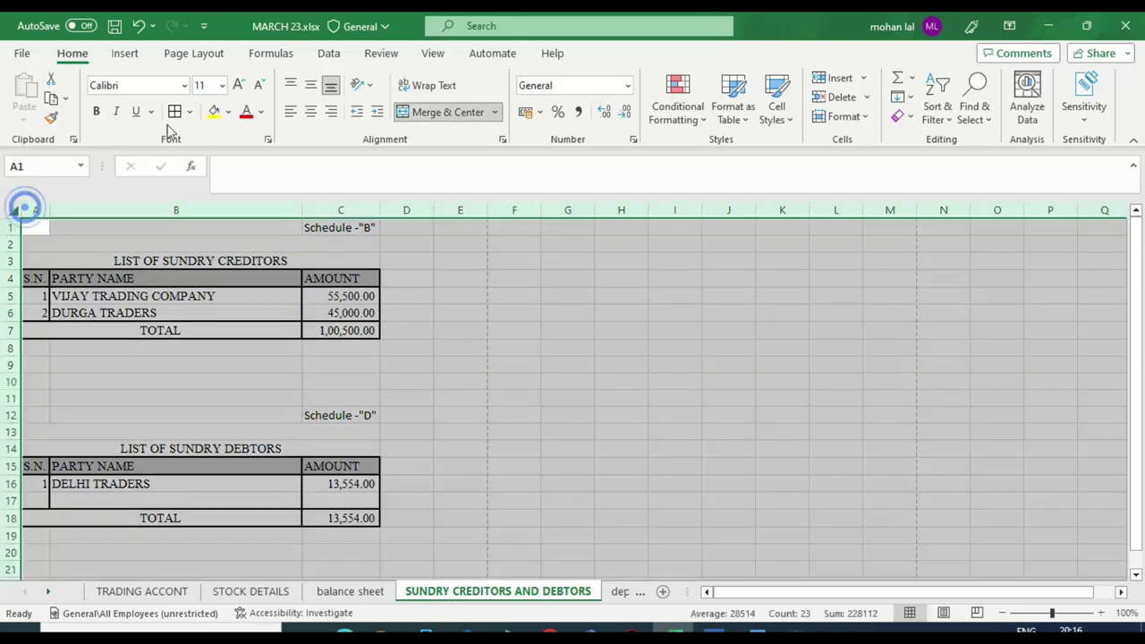
left_click(238, 85)
left_click(238, 85)
left_click(238, 85)
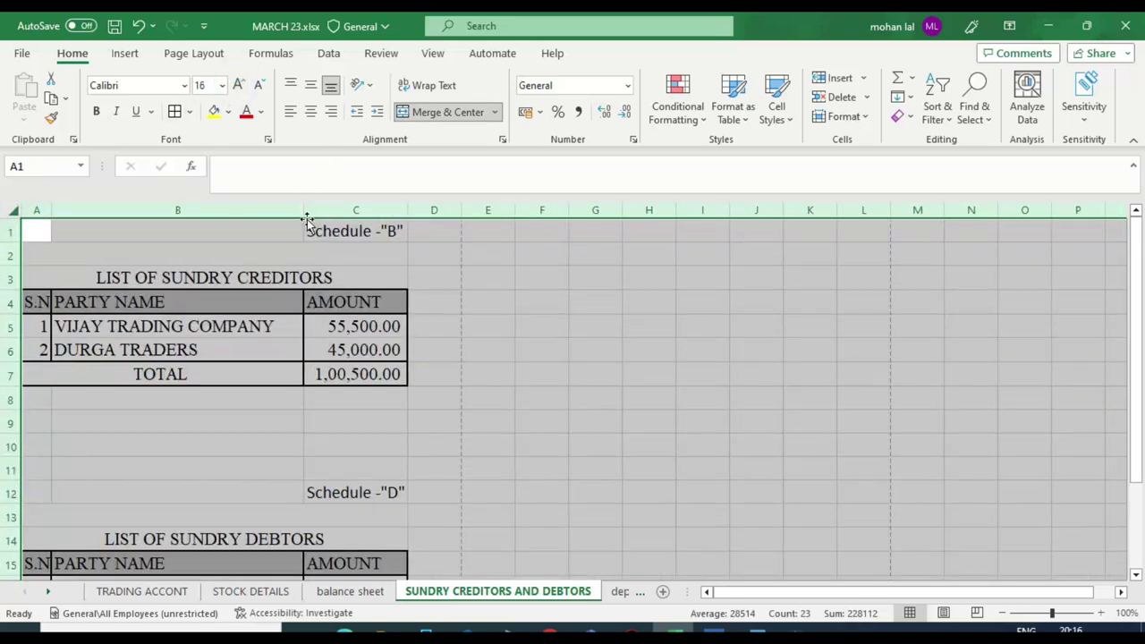
left_click_drag(304, 212, 153, 213)
left_click(477, 422)
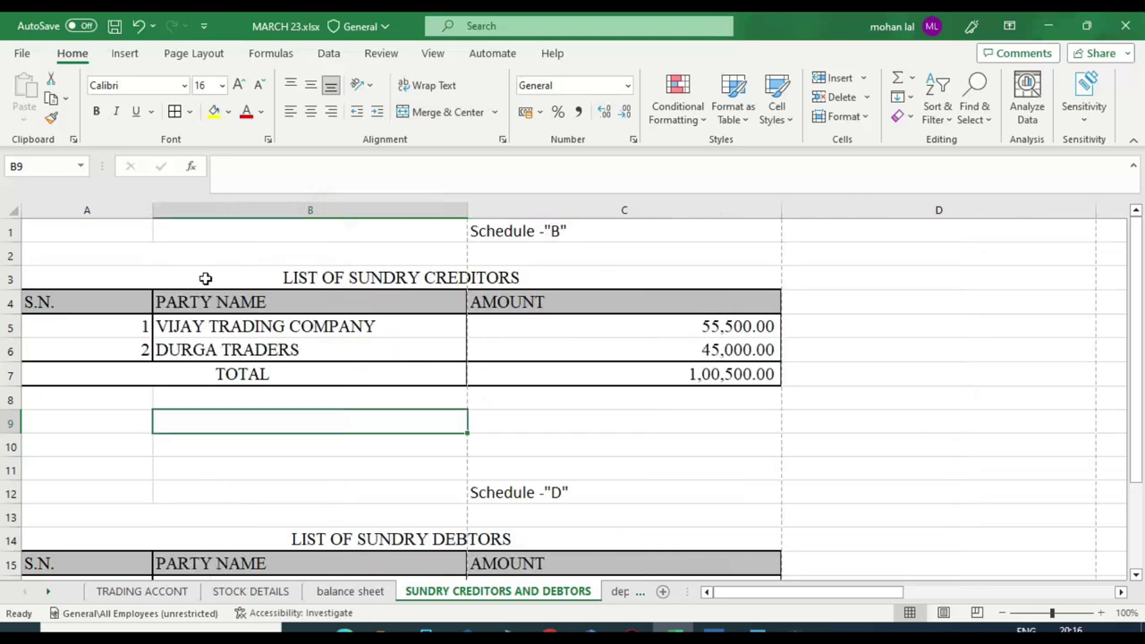
left_click(355, 282)
left_click(675, 376)
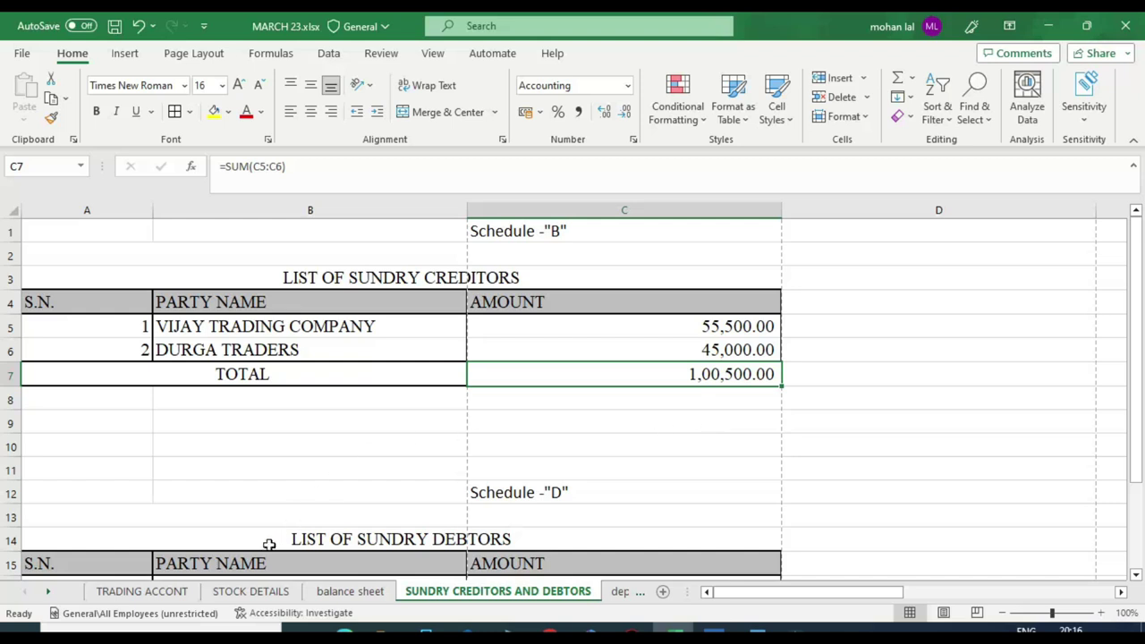
Review the two sundry creditors and their amounts in the schedule, and select VIJAY TRADING COMPANY's amount in C5.
left_click_drag(406, 332, 657, 352)
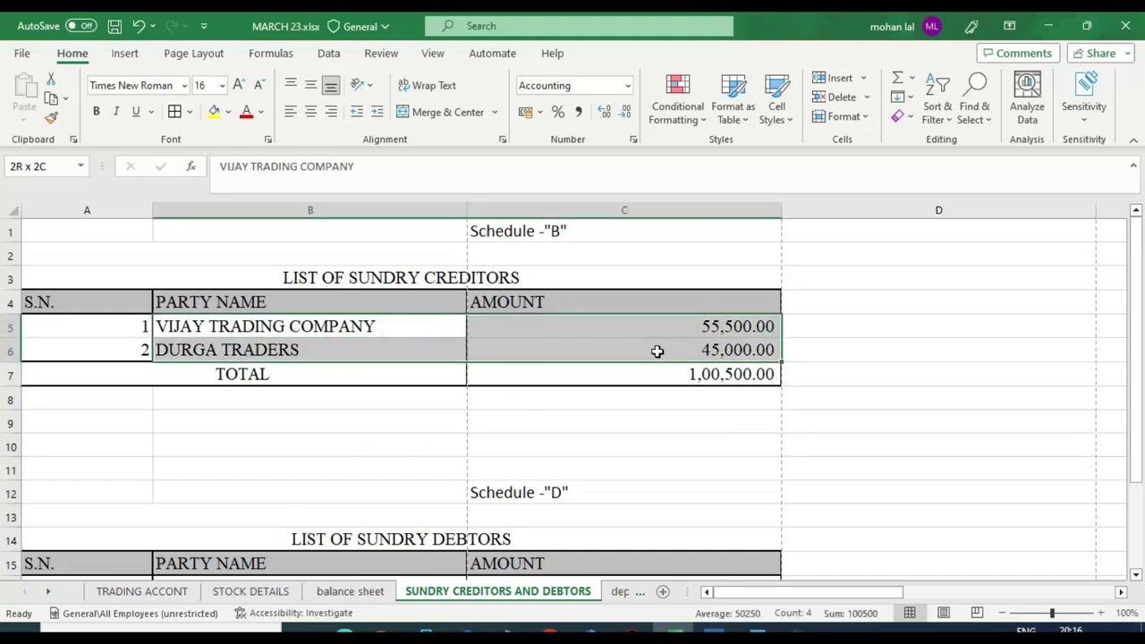
left_click(857, 320)
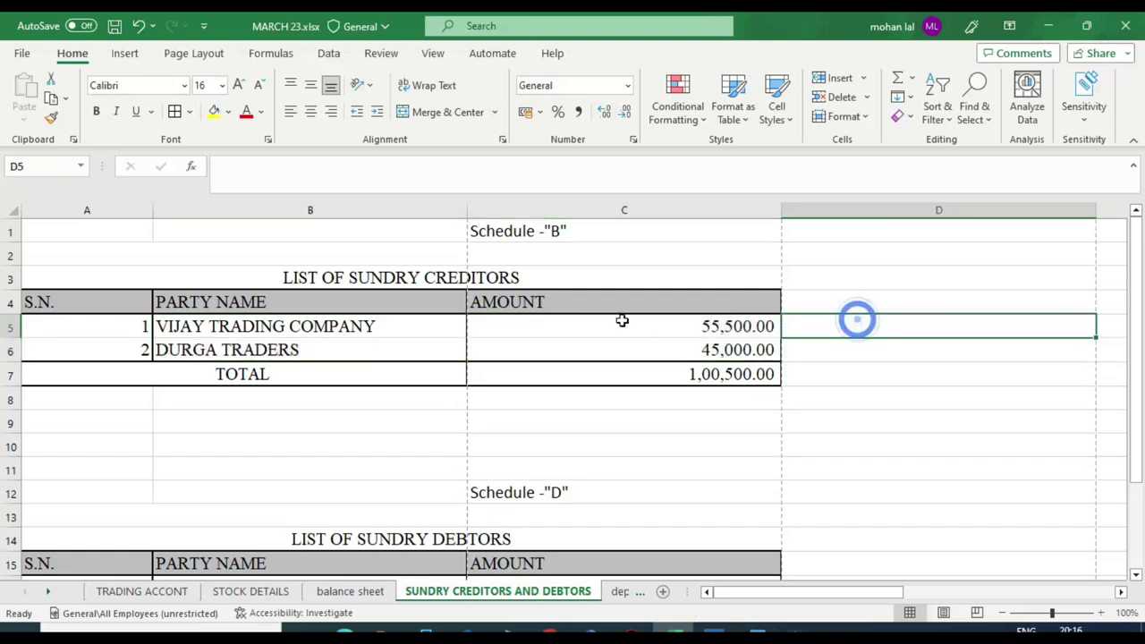
left_click(379, 325)
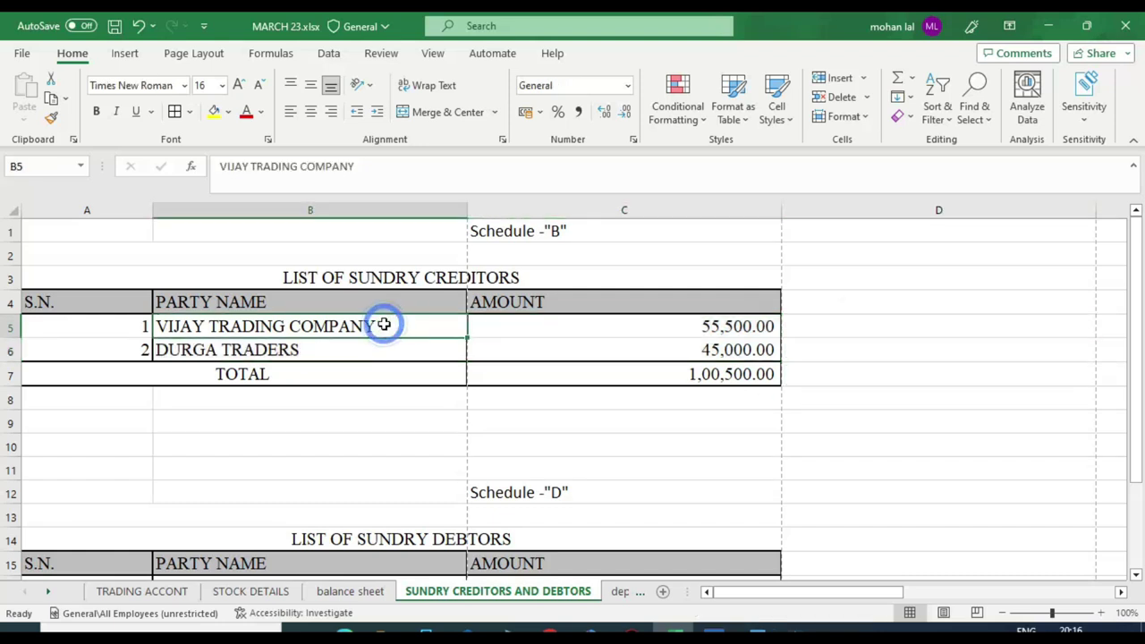
left_click(742, 328)
Switch to TallyPrime, open the VIJAY TRADING COMPANY ledger for alteration and go to its opening balance.
key("alt+Tab")
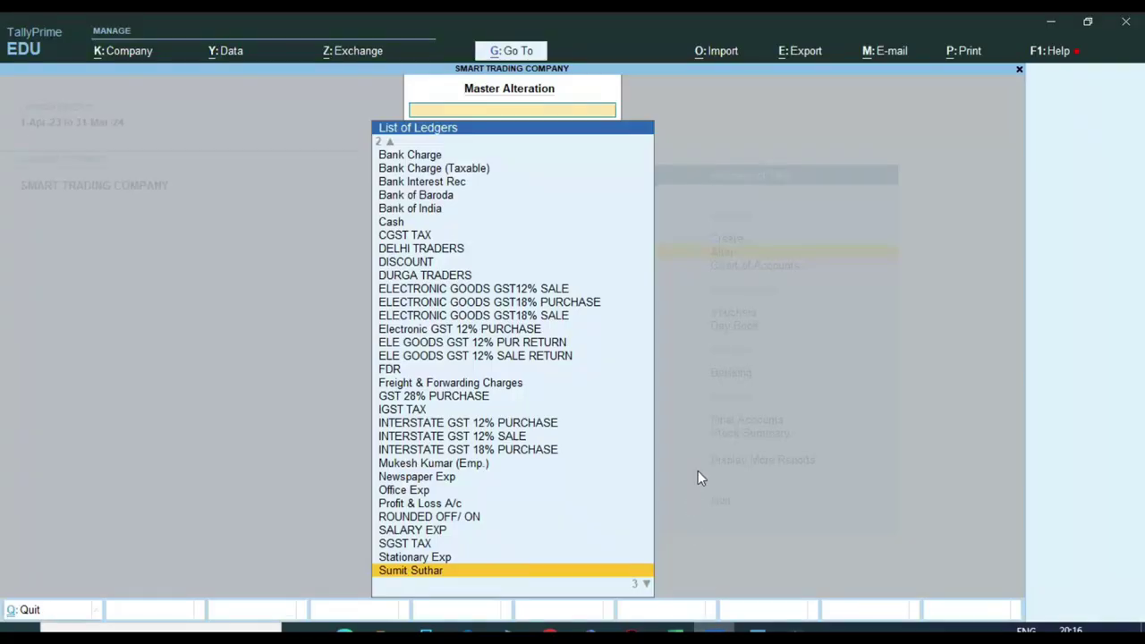
key("e")
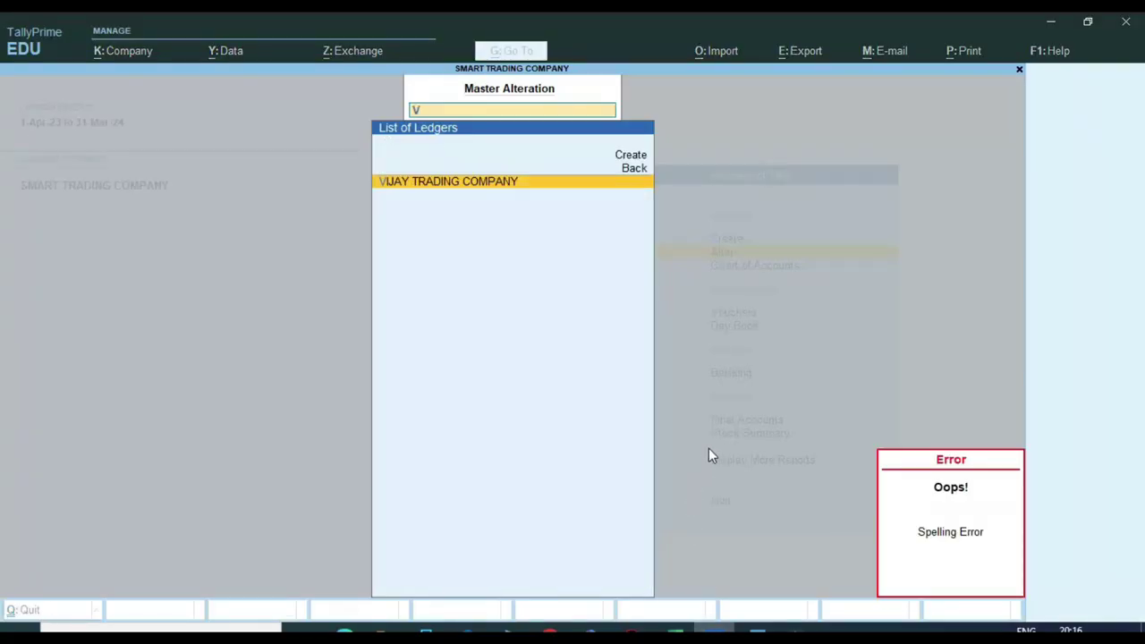
key("Return")
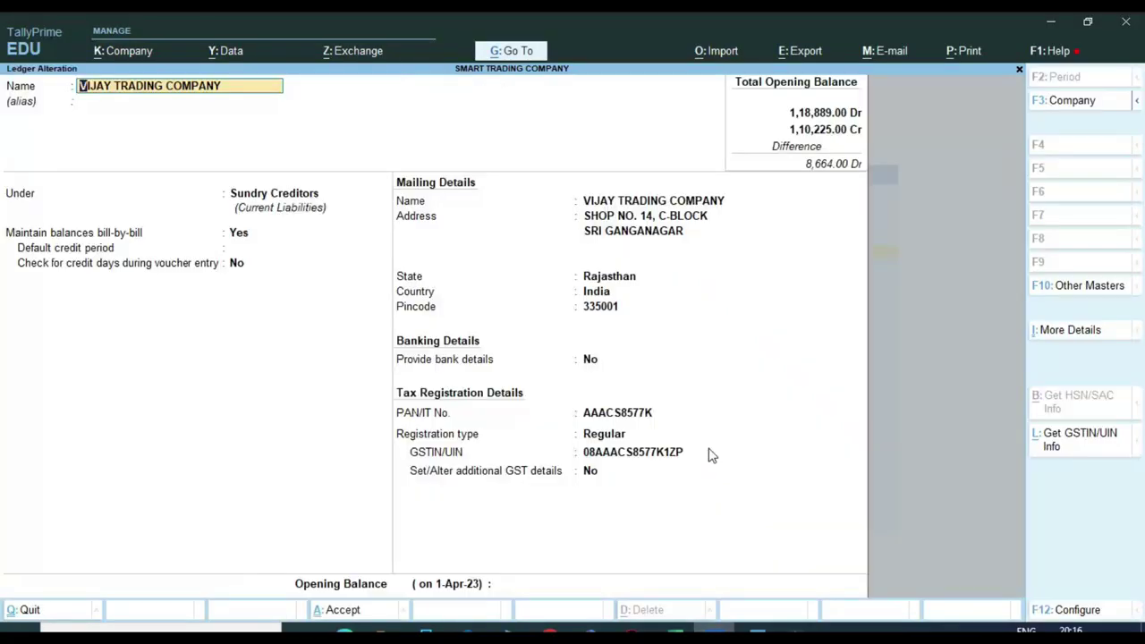
key("ctrl")
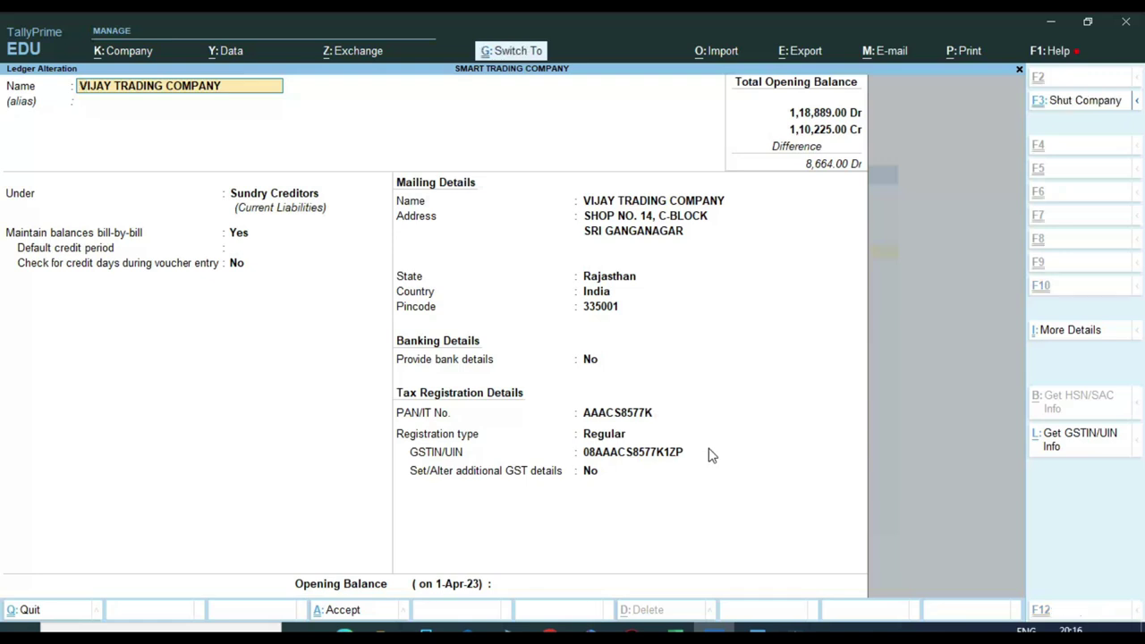
key("ctrl+a")
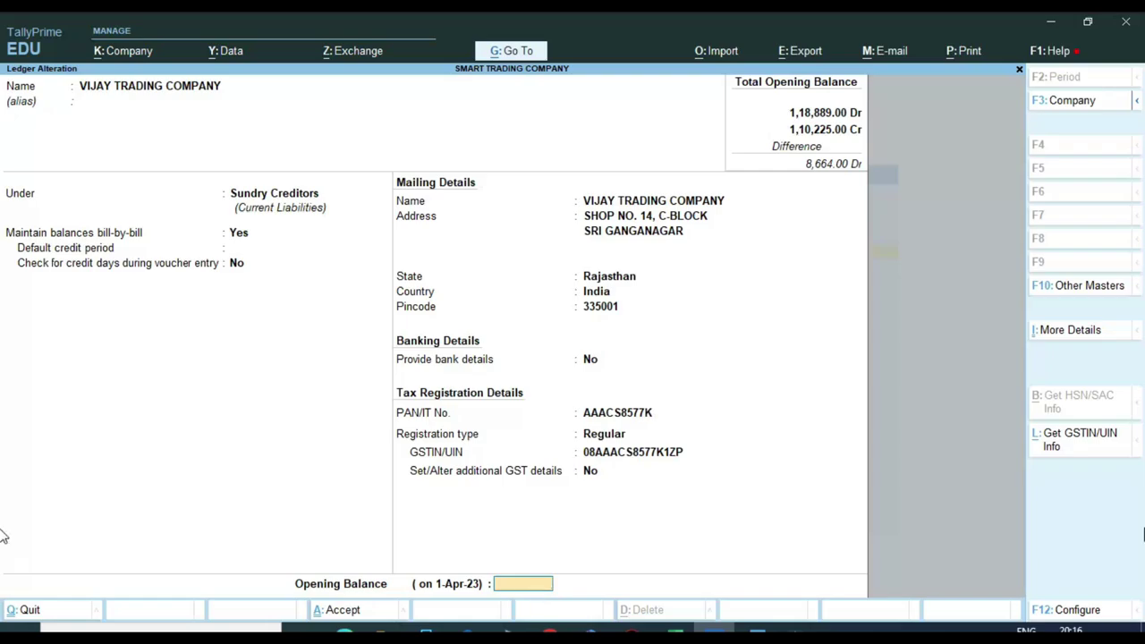
Set VIJAY TRADING COMPANY's opening balance to 55,500 Cr and save the ledger without bill-wise entries.
key("alt+Tab")
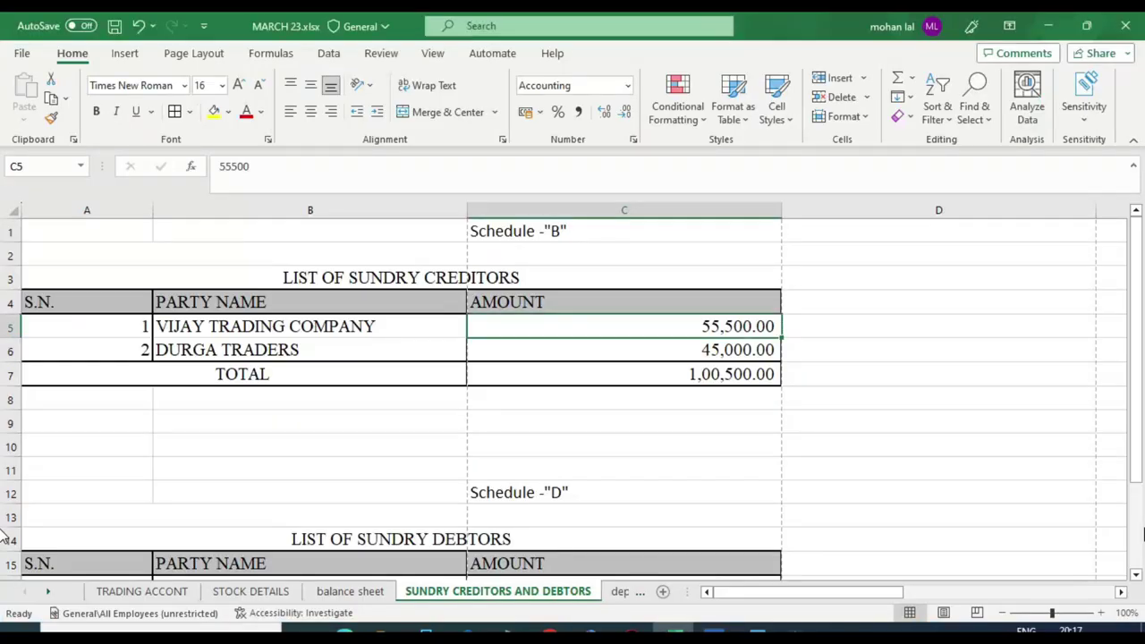
key("alt+Tab")
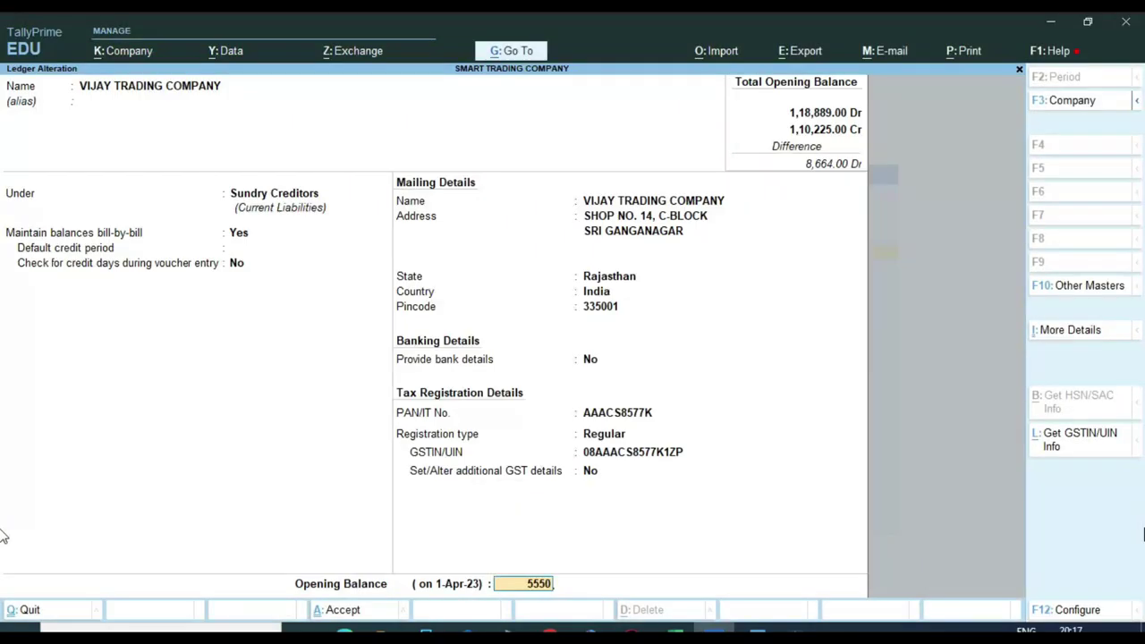
key("Return")
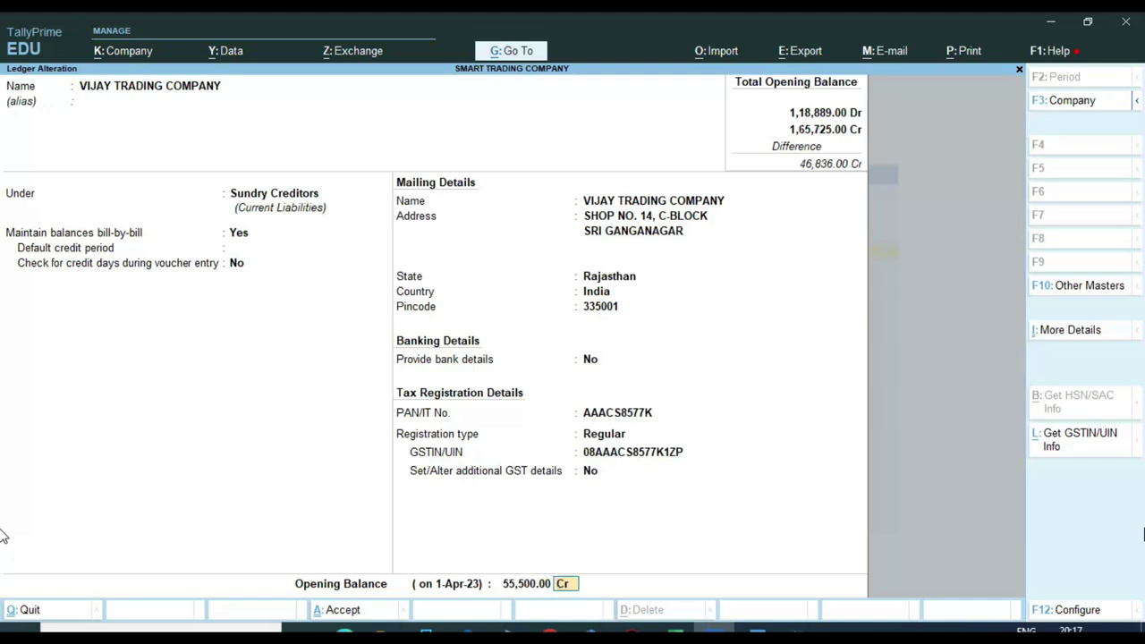
key("Return")
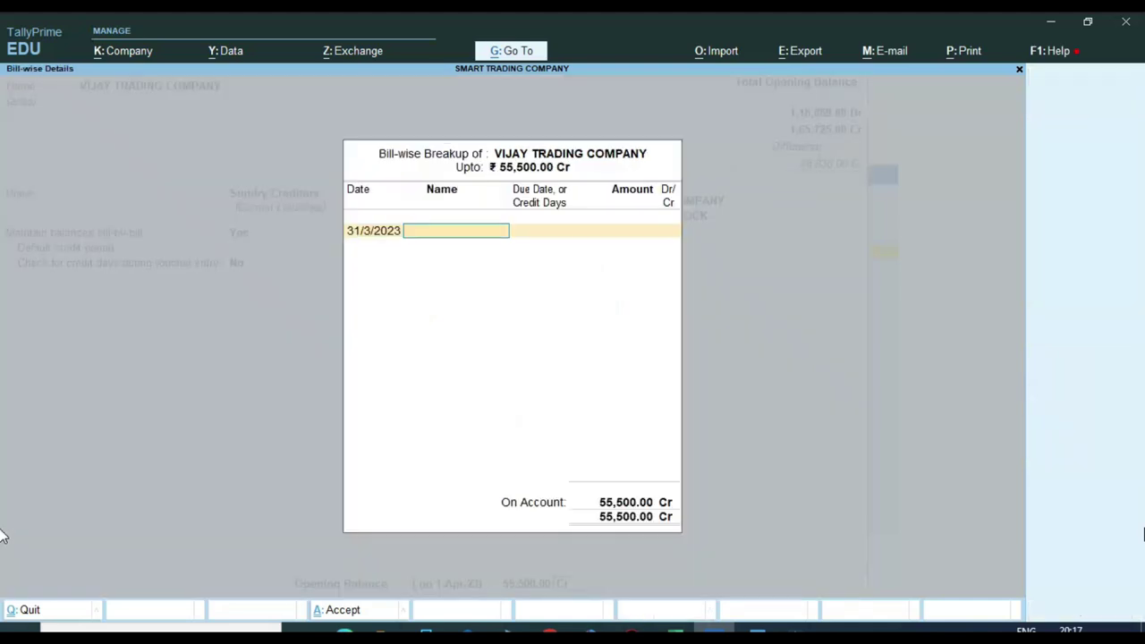
key("ctrl+a")
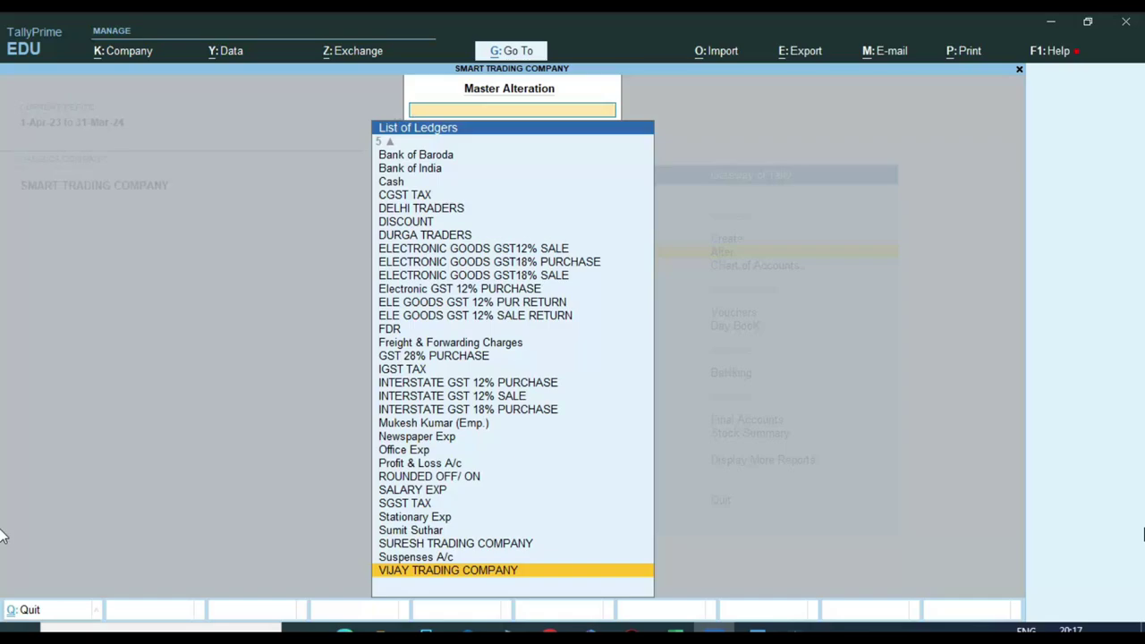
Check DURGA TRADERS' amount in C6 of the Excel schedule, and open that party's ledger for alteration in TallyPrime.
key("alt+Tab")
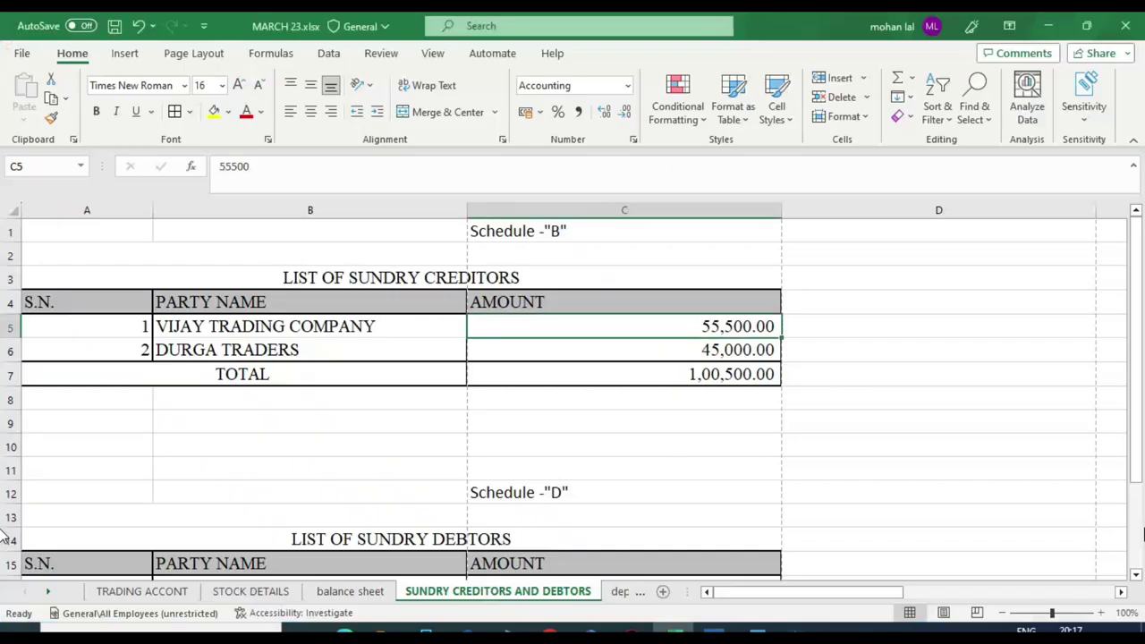
left_click(744, 355)
key("alt+Tab")
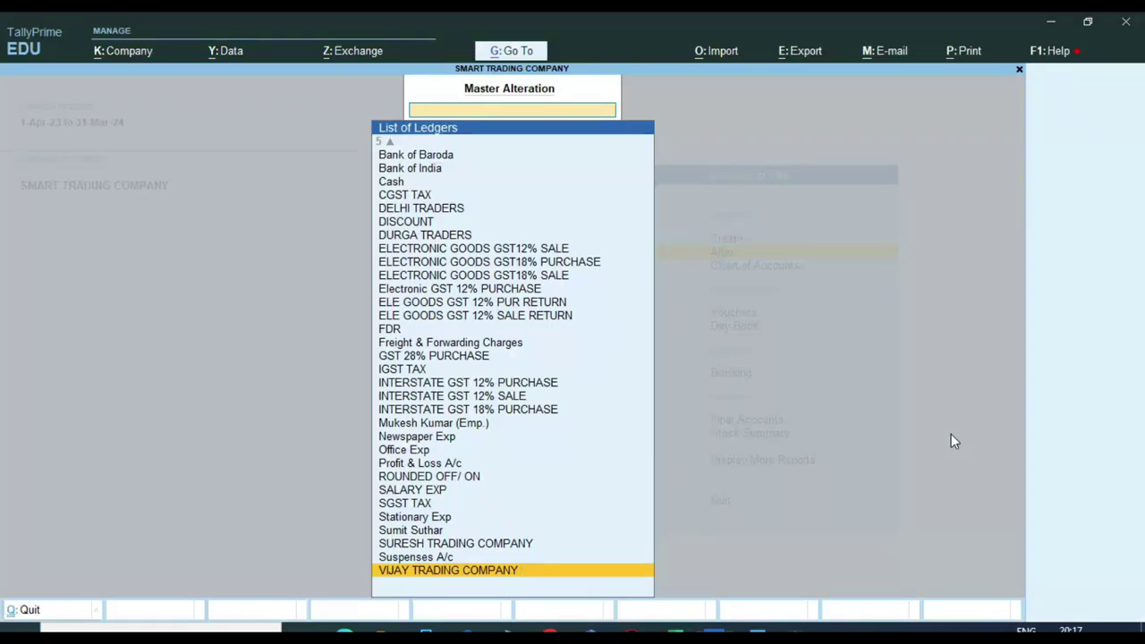
type("DUR")
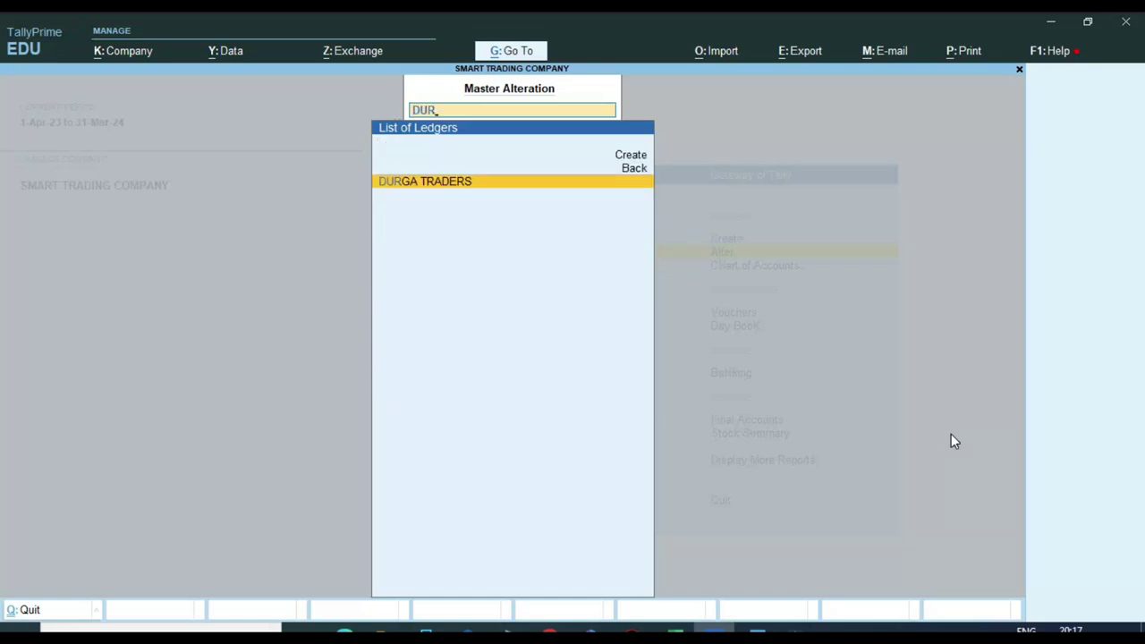
key("Return")
key("Return")
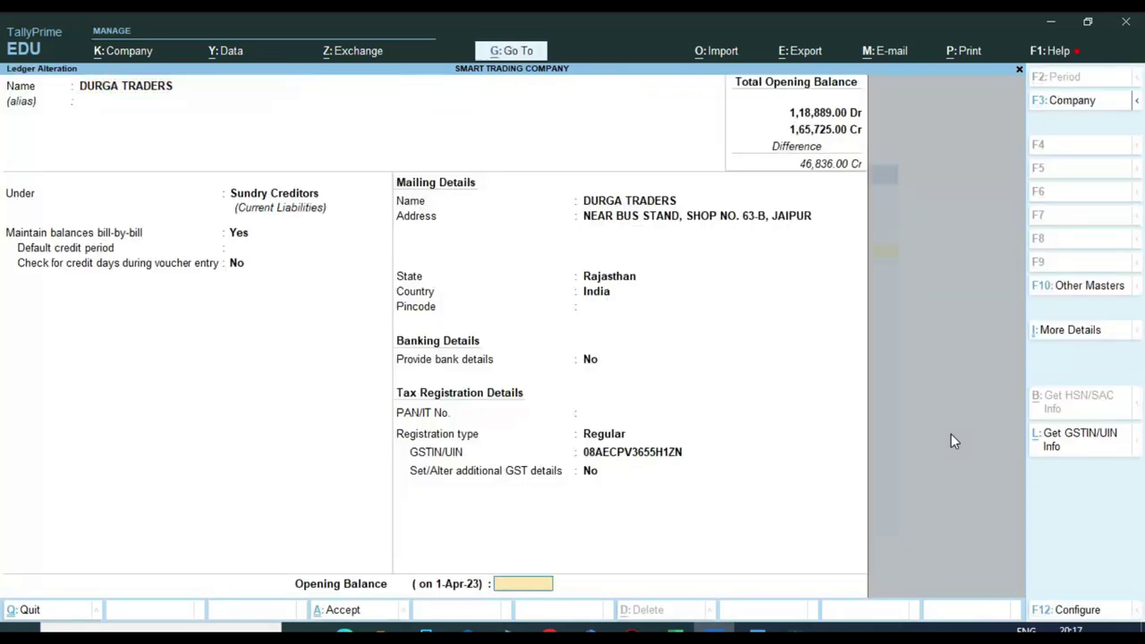
Recheck the amount in Excel, set DURGA TRADERS' opening balance to 45,000 Cr in TallyPrime, and save the ledger.
key("alt+Tab")
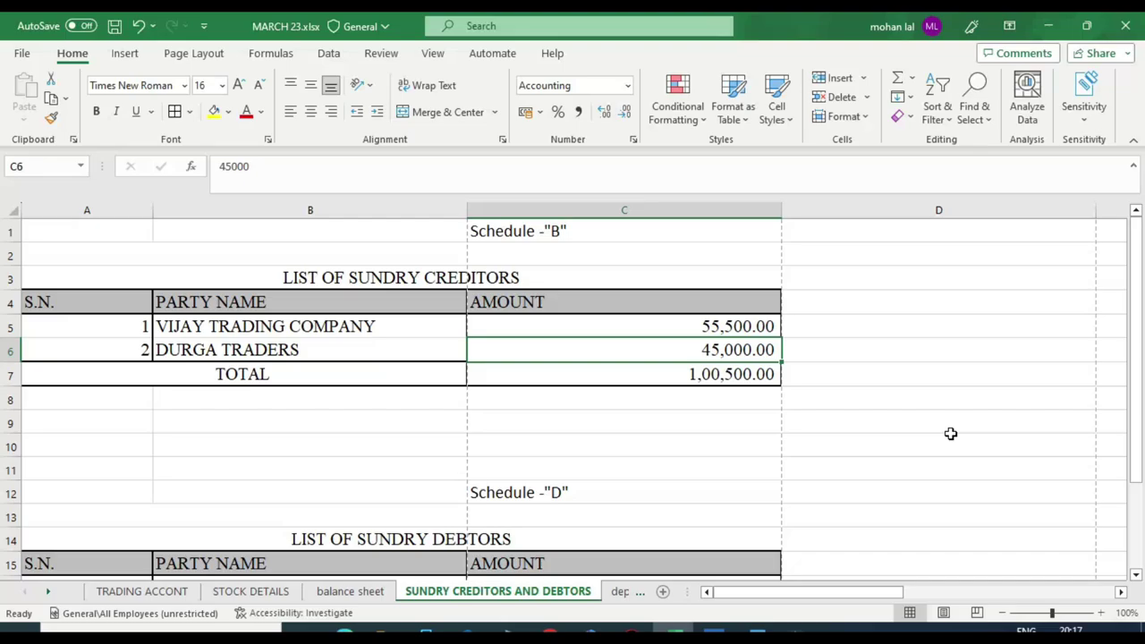
key("alt+Tab")
type("45,000")
key("Return")
key("Return")
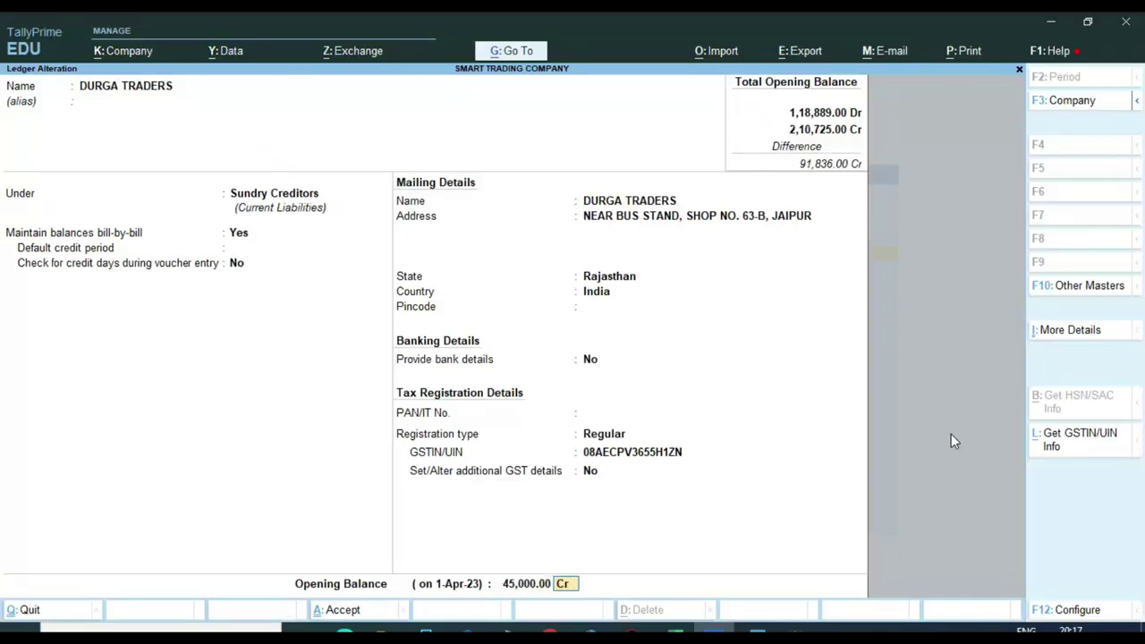
key("Return")
key("Return")
key("Return")
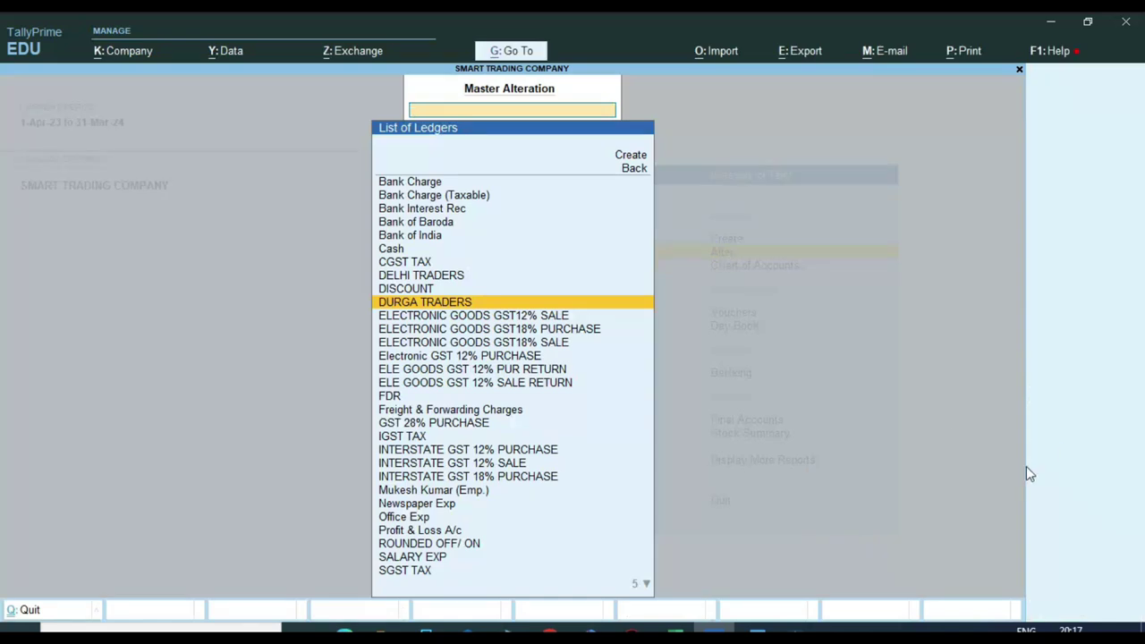
Switch to Excel's balance sheet and reduce the whole sheet's text so the Sundry Creditors amount is size 14.
left_click(675, 636)
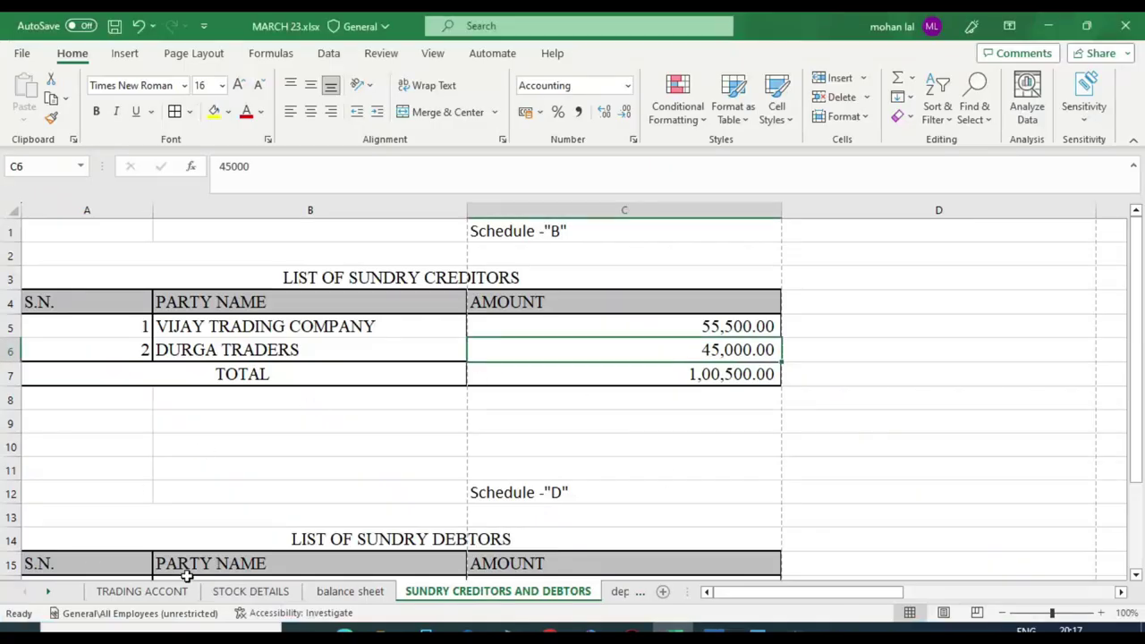
left_click(355, 598)
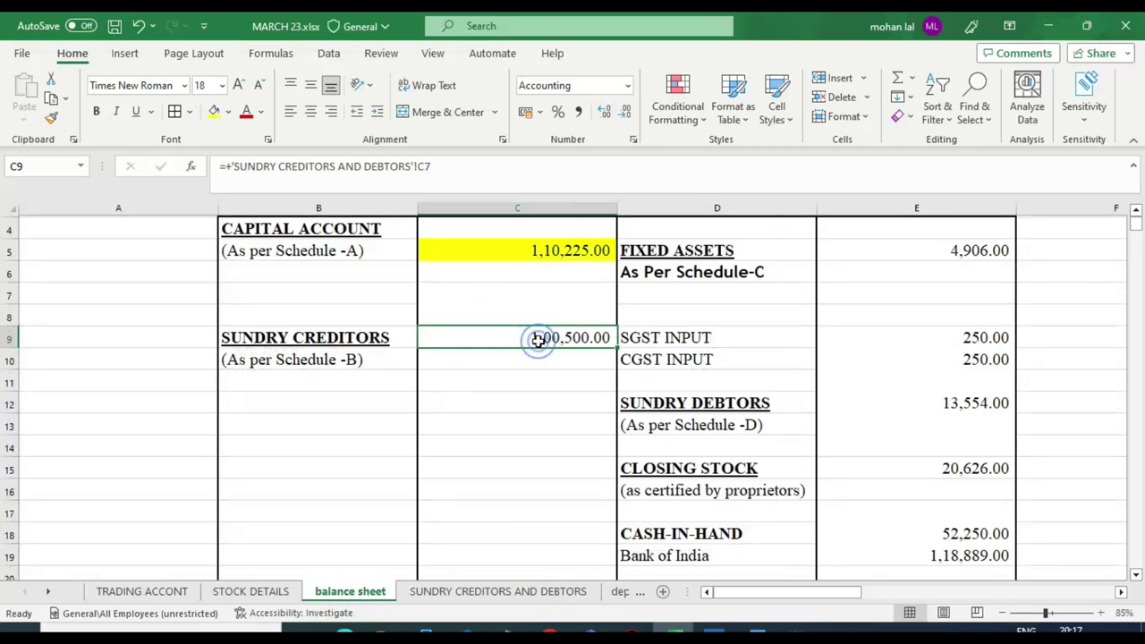
left_click(17, 210)
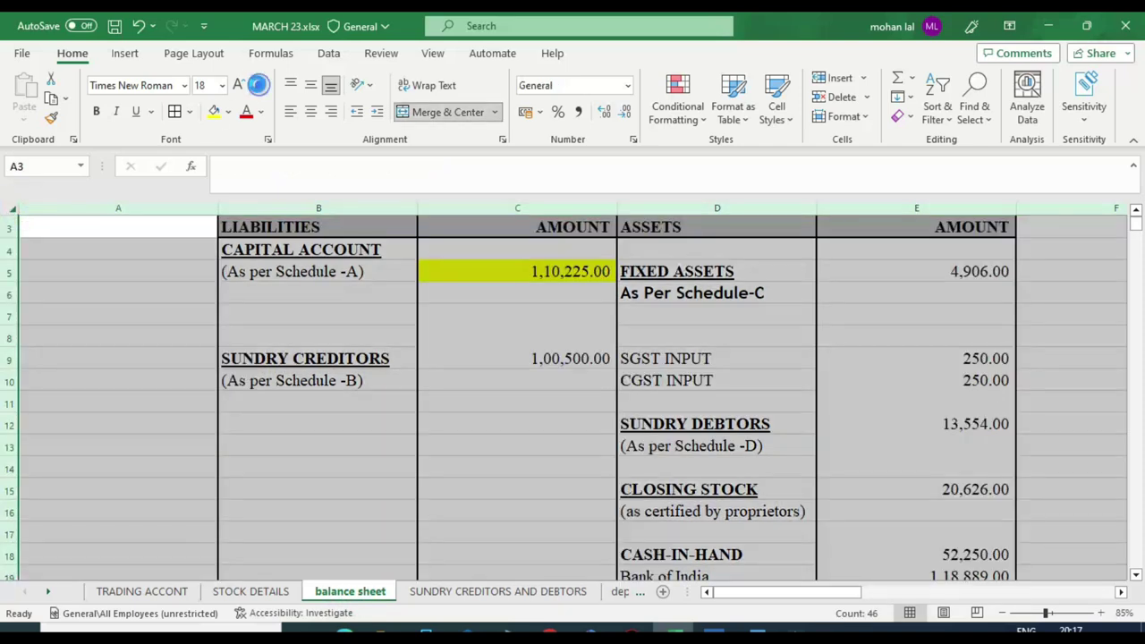
left_click(259, 84)
left_click(259, 84)
Fill the Sundry Creditors amount in cell C9 with yellow.
left_click(508, 364)
left_click(531, 333)
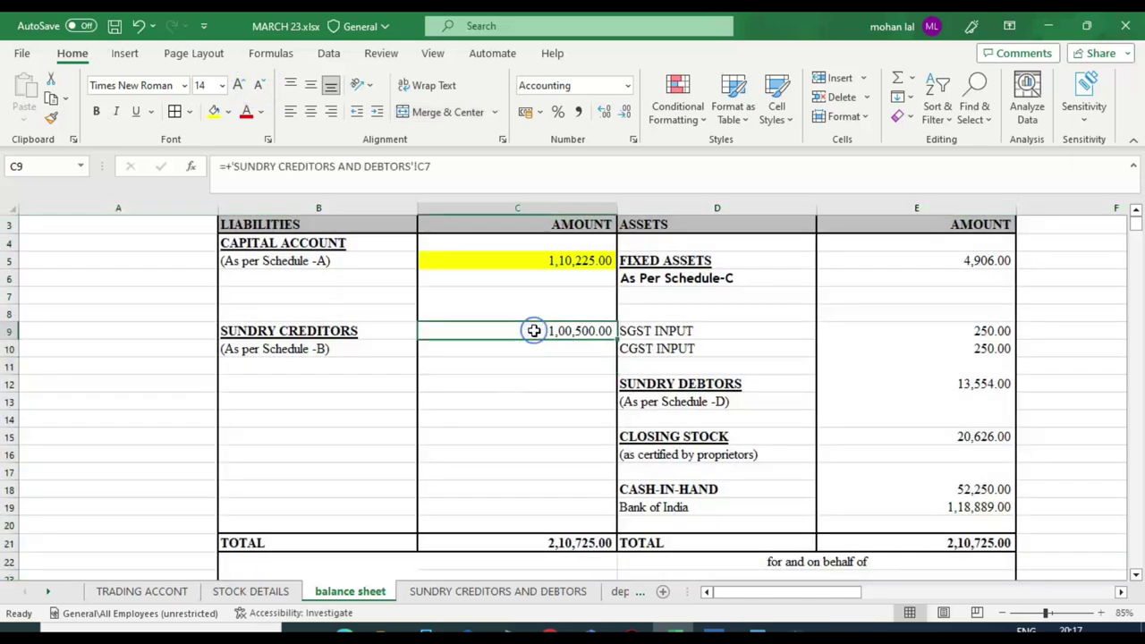
left_click(214, 111)
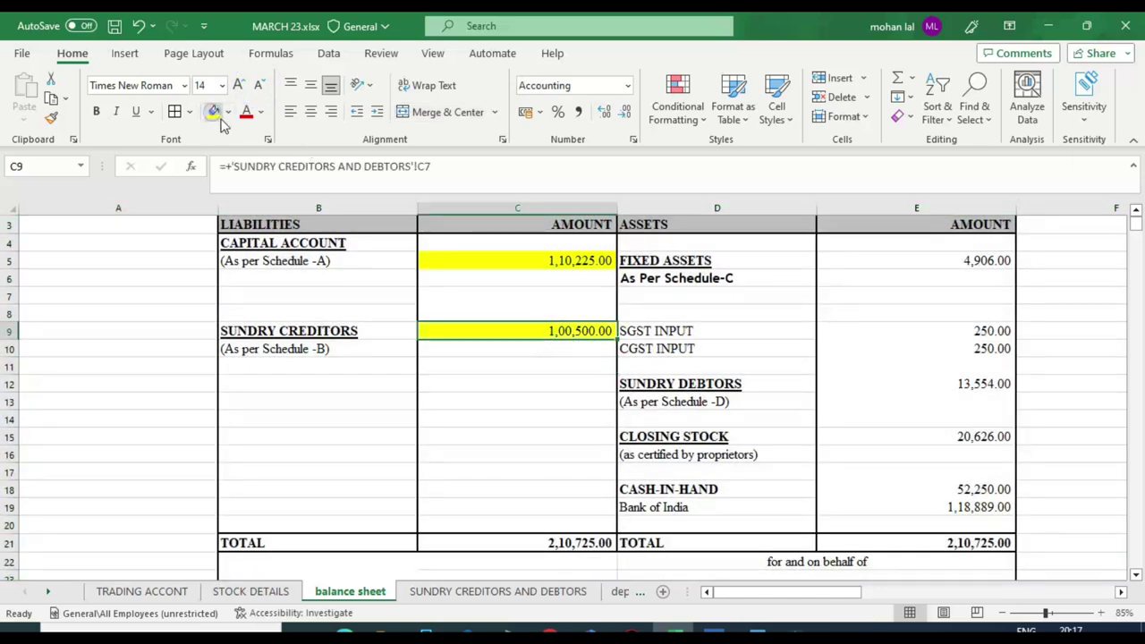
Check the Fixed Assets amount in E5, and inspect the Motercycle's closing WDV in O11 on the dep sheet.
left_click(716, 260)
left_click(991, 261)
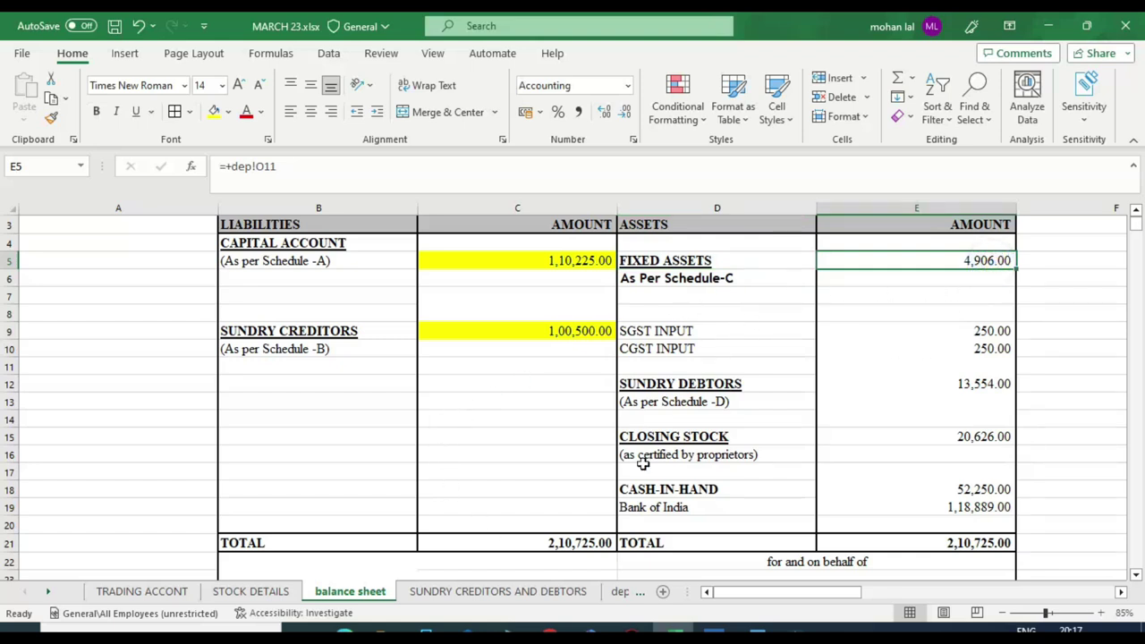
left_click(620, 591)
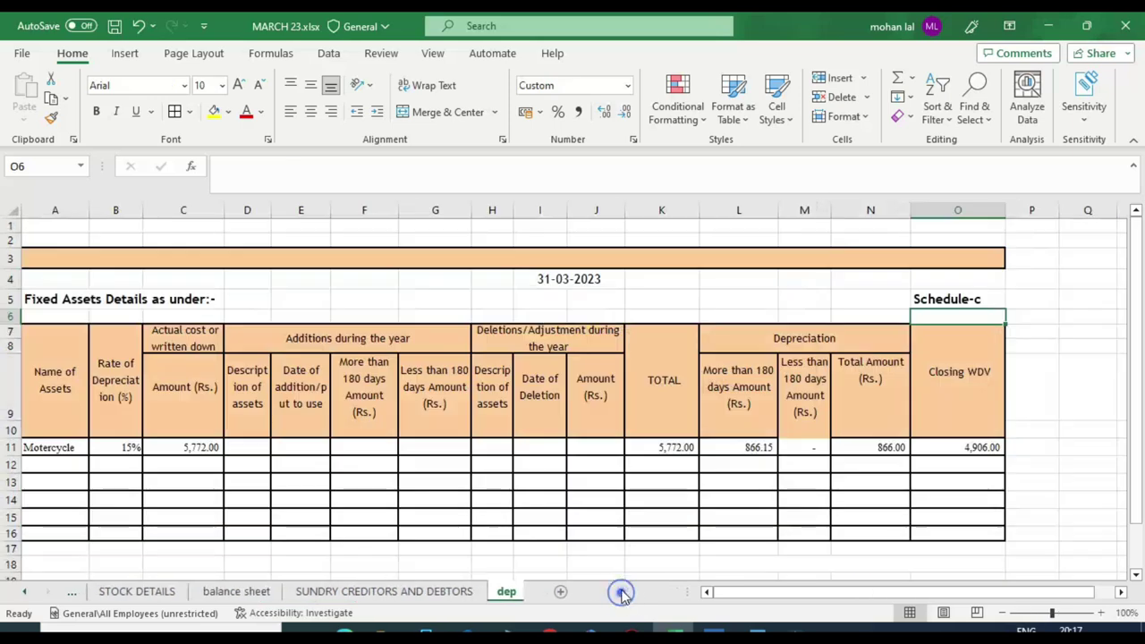
left_click(47, 450)
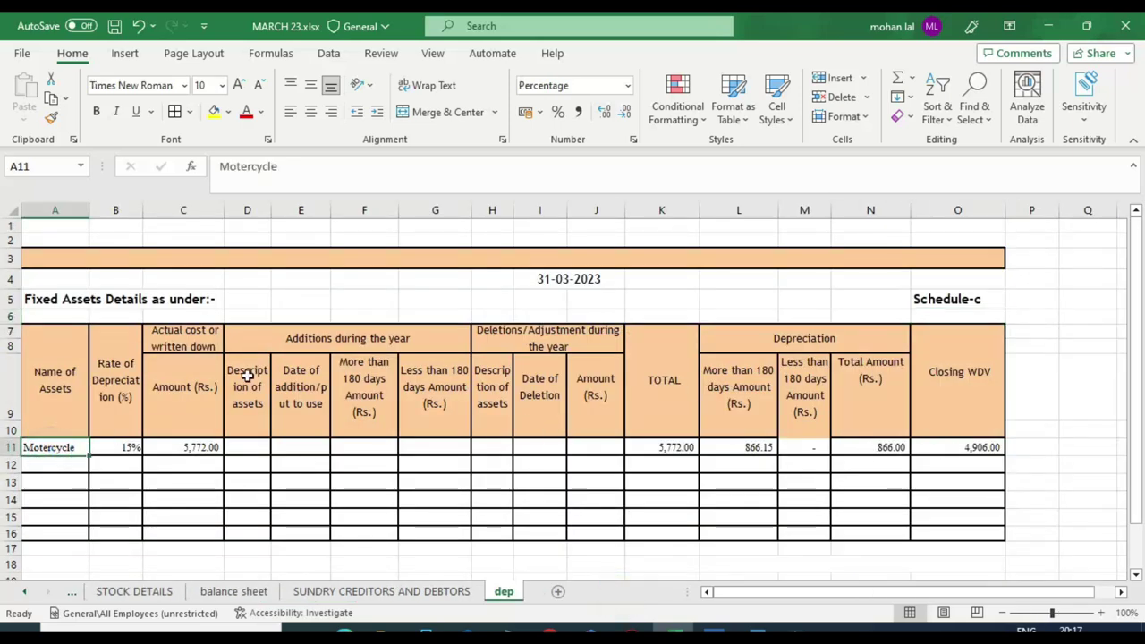
left_click(950, 449)
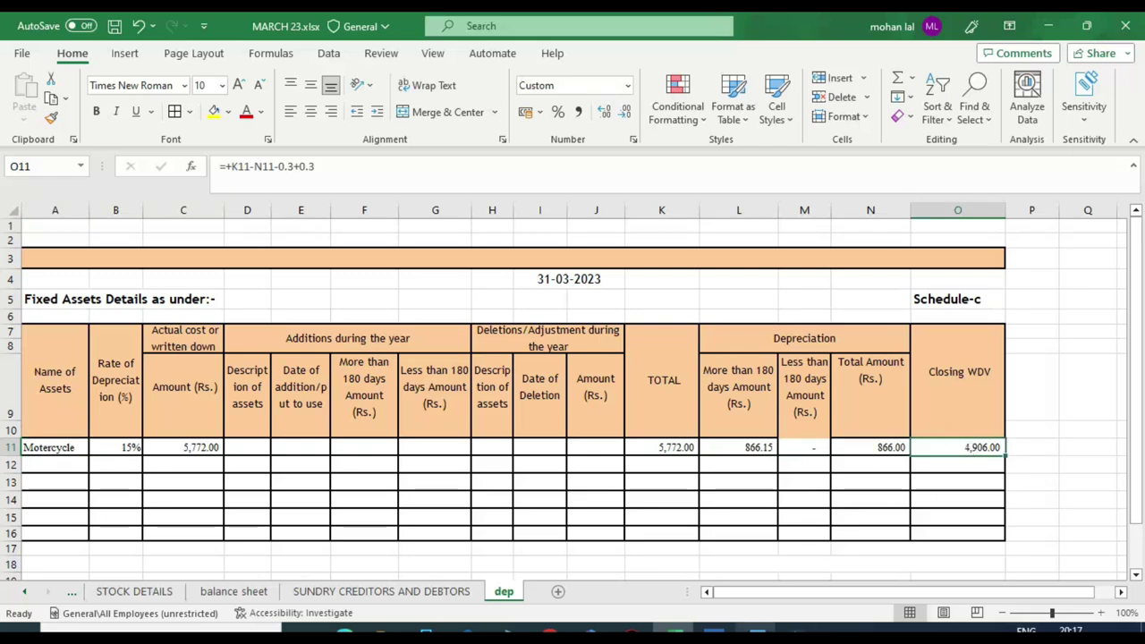
Switch to TallyPrime and start creating a new ledger named MOTERCYCLE from the ledger list.
left_click(714, 631)
type("M")
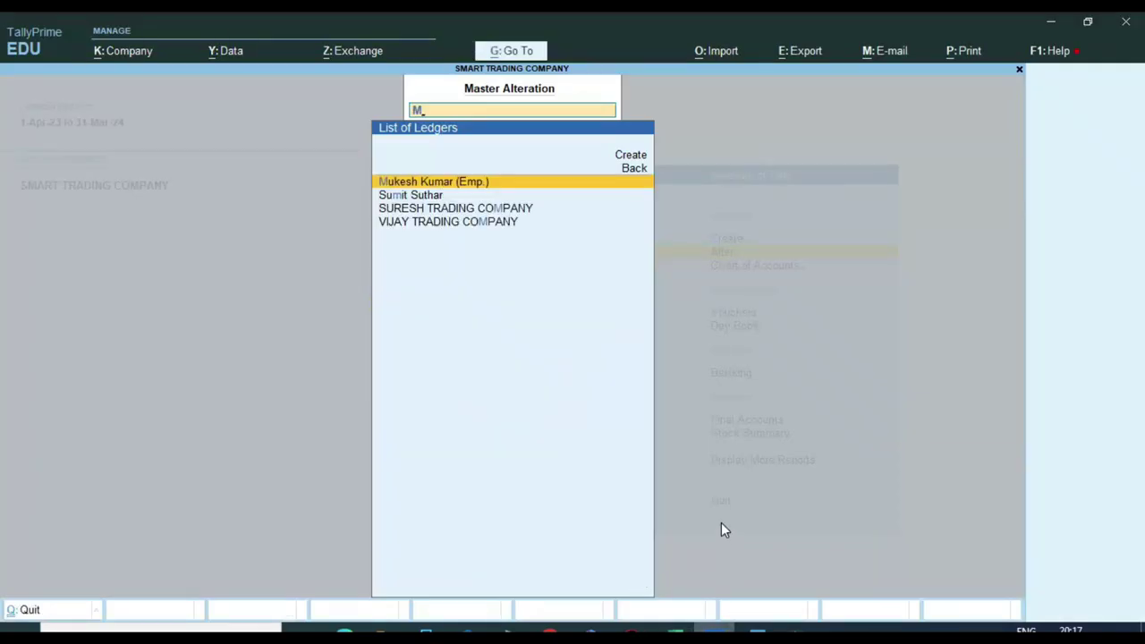
key("Up")
key("Up")
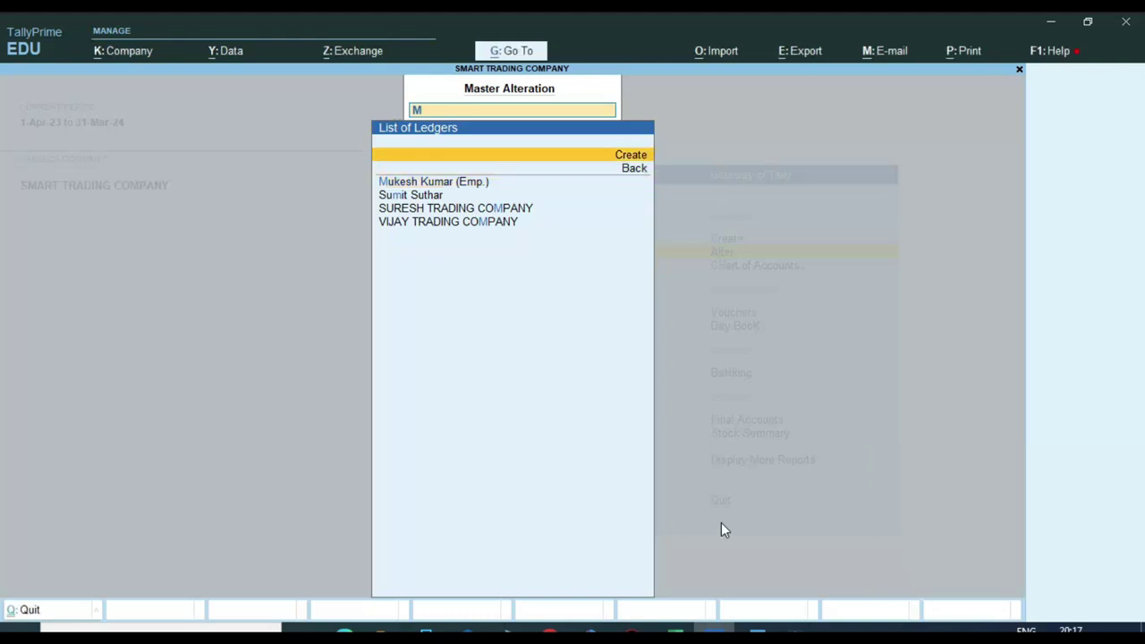
key("Return")
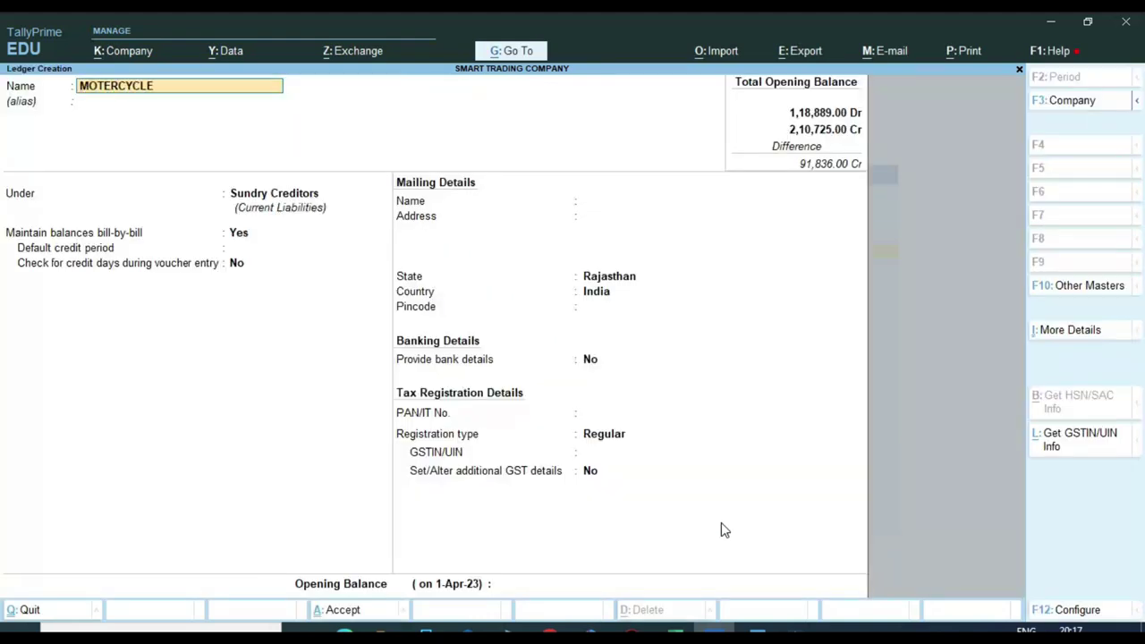
type("MOTERCYCLE")
key("Return")
key("Return")
Place the MOTERCYCLE ledger under the Fixed Assets group.
type("D")
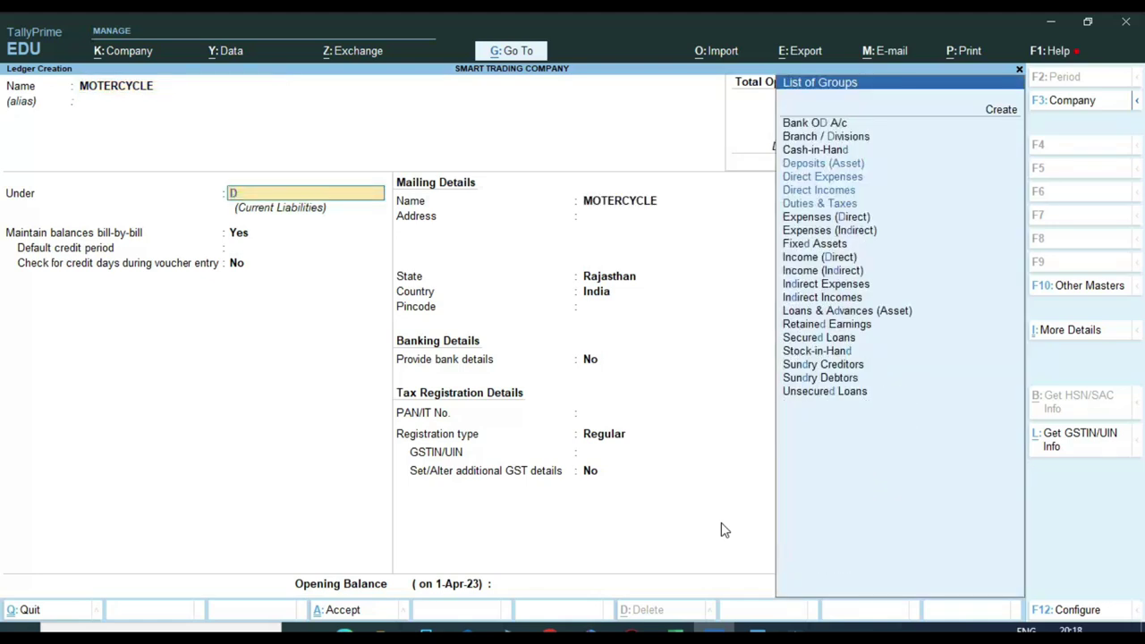
key("BackSpace")
type("F")
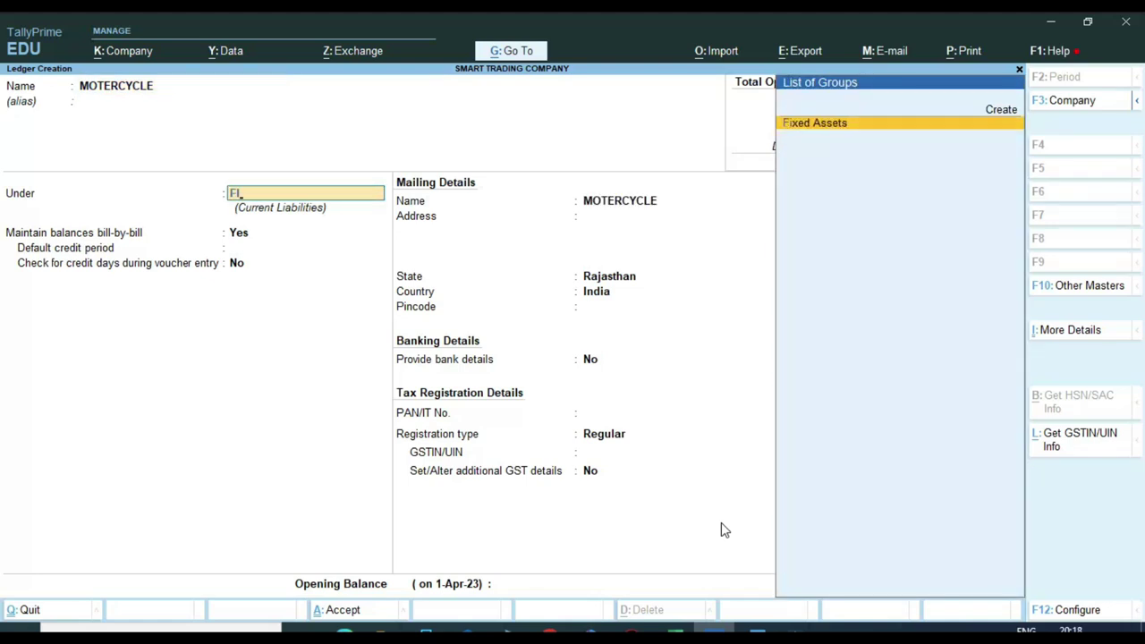
type("I")
key("Return")
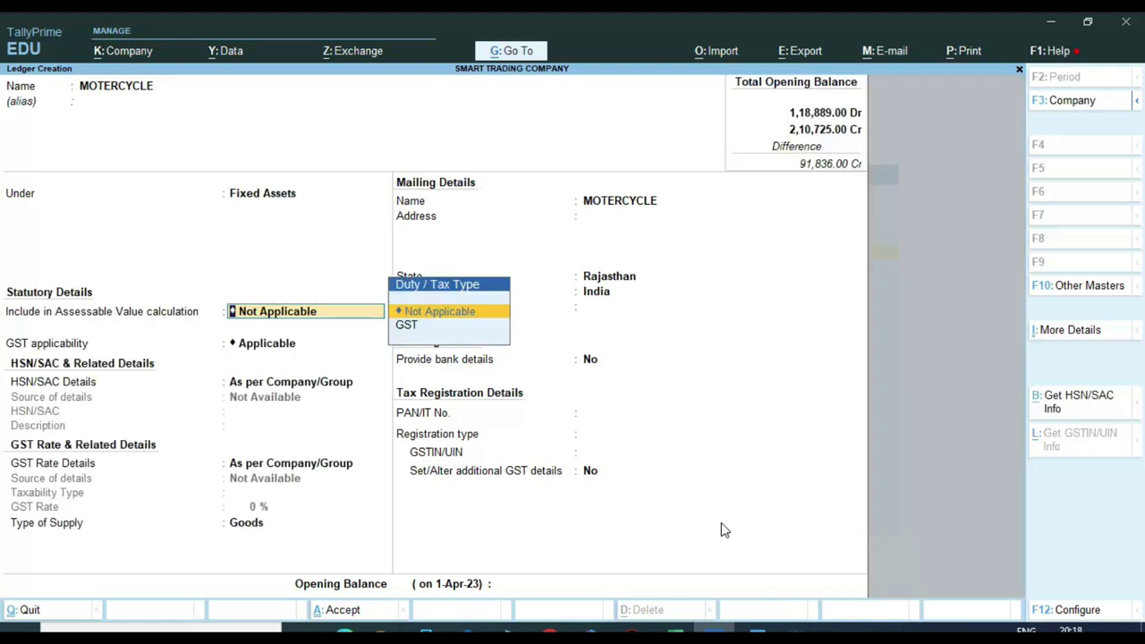
Keep the MOTERCYCLE ledger out of assessable value calculation and set its GST applicability to Not Applicable.
key("Return")
key("Down")
key("Return")
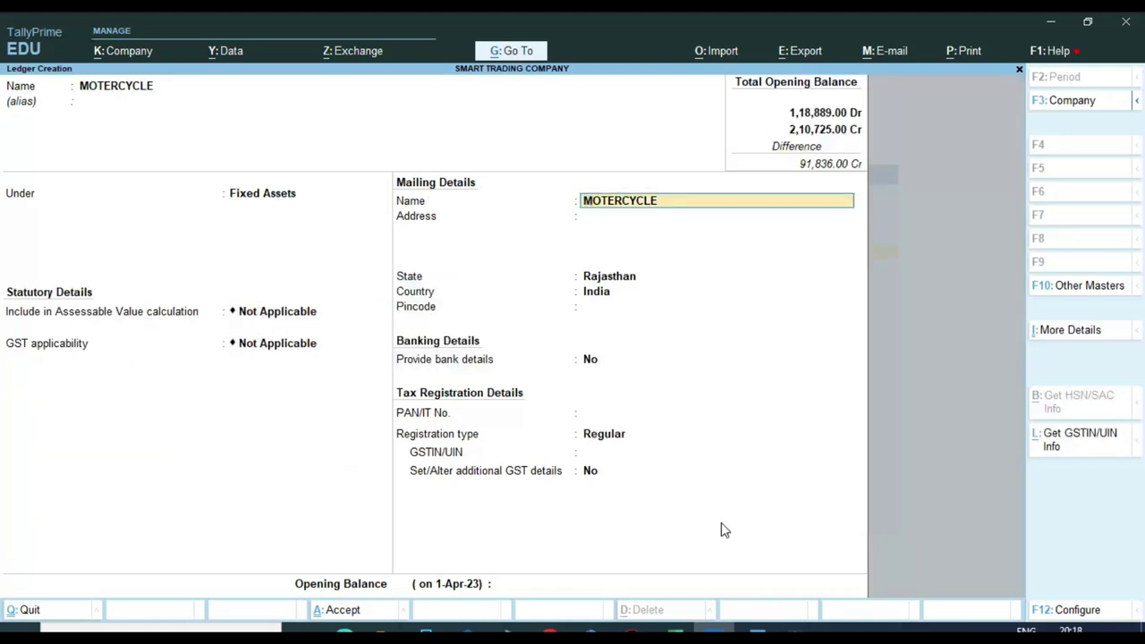
Keep the default mailing and banking details, and set the MOTERCYCLE ledger's registration type to Unregistered/Consumer.
key("Return")
key("Return")
key("Return")
key("Return")
key("Return")
key("Return")
key("Return")
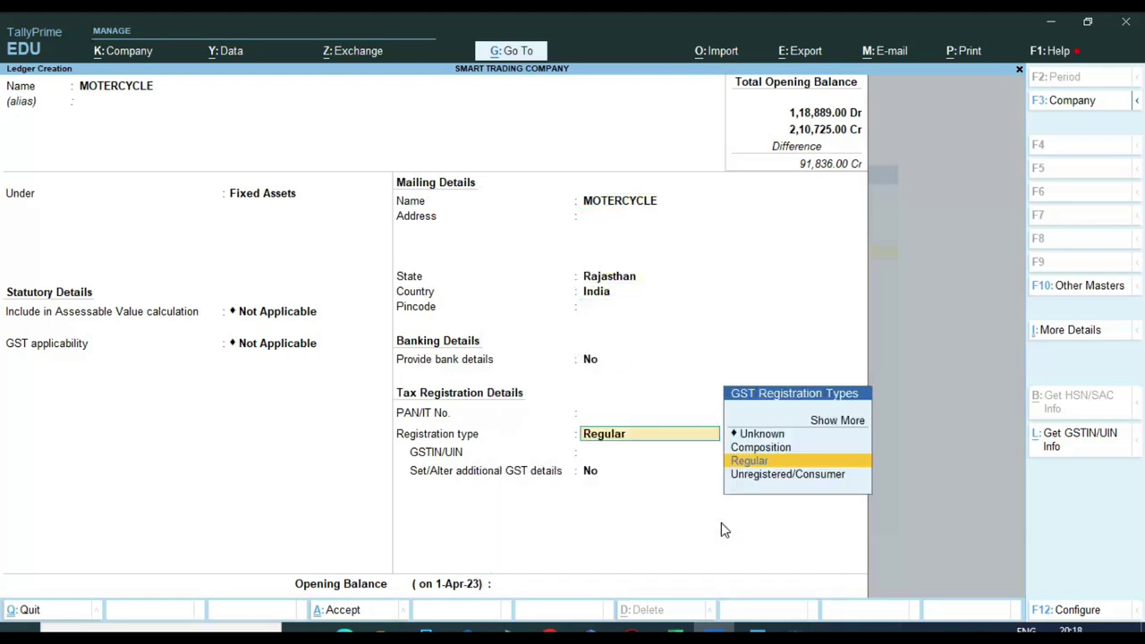
key("Down")
key("Return")
key("Return")
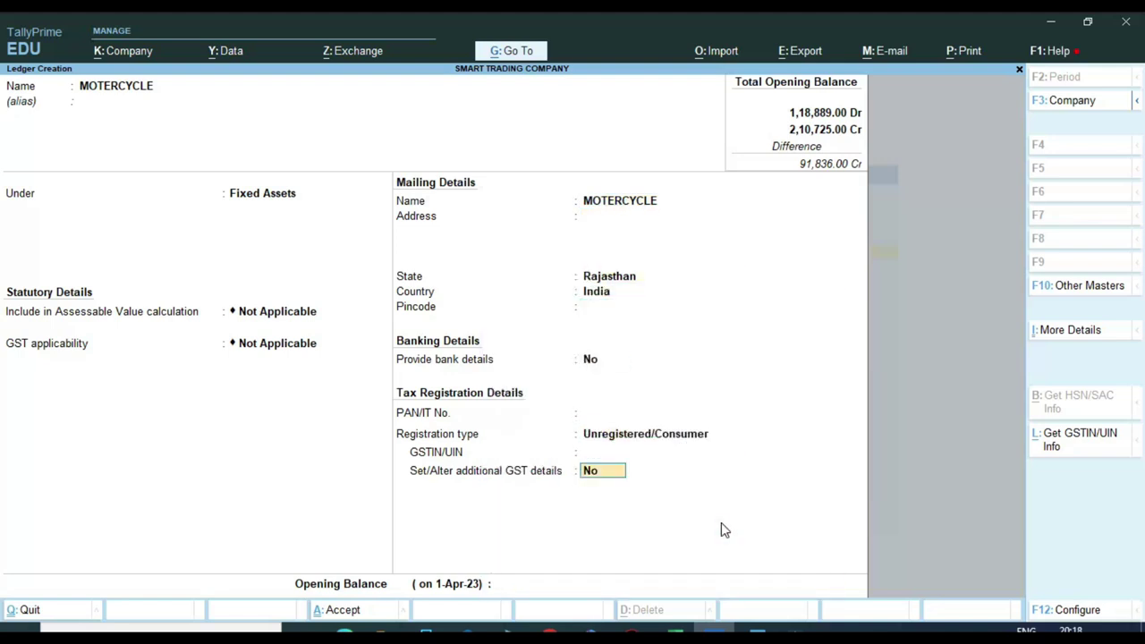
key("Return")
Recheck the closing WDV in Excel, enter 4,906 Dr as the MOTERCYCLE ledger's opening balance, and save the ledger.
key("alt+Tab")
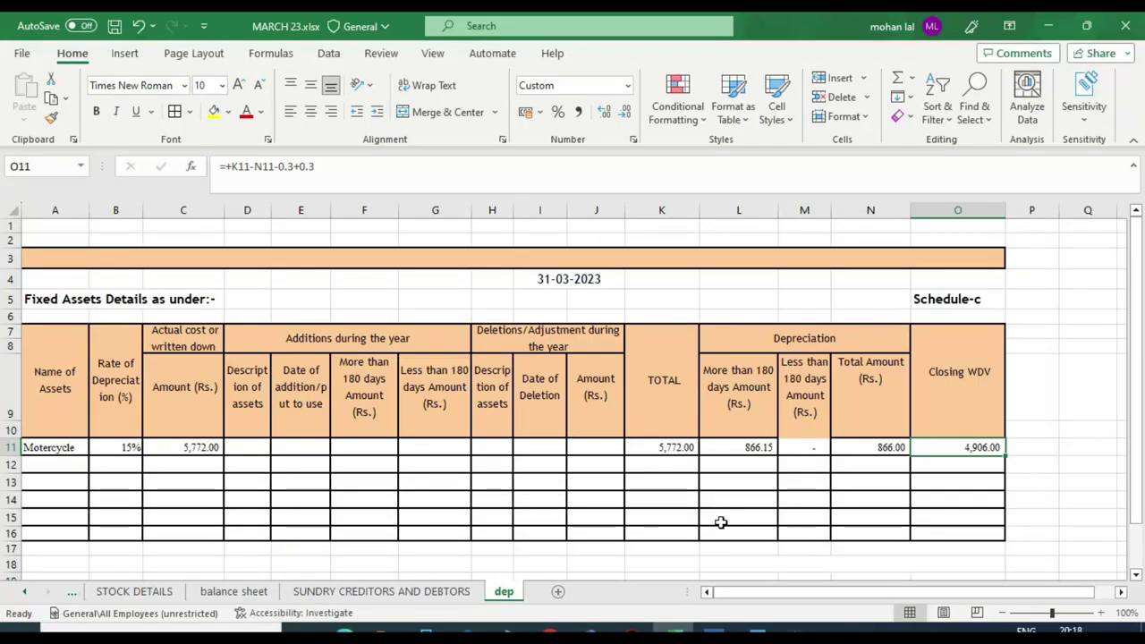
key("alt+Tab")
type("4,906")
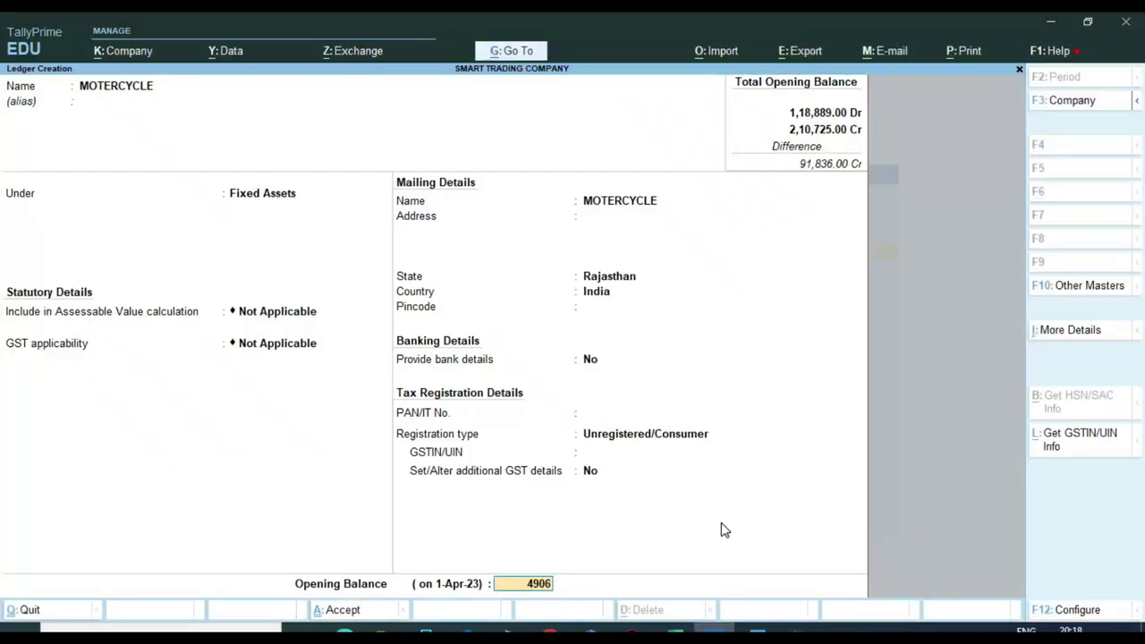
key("Return")
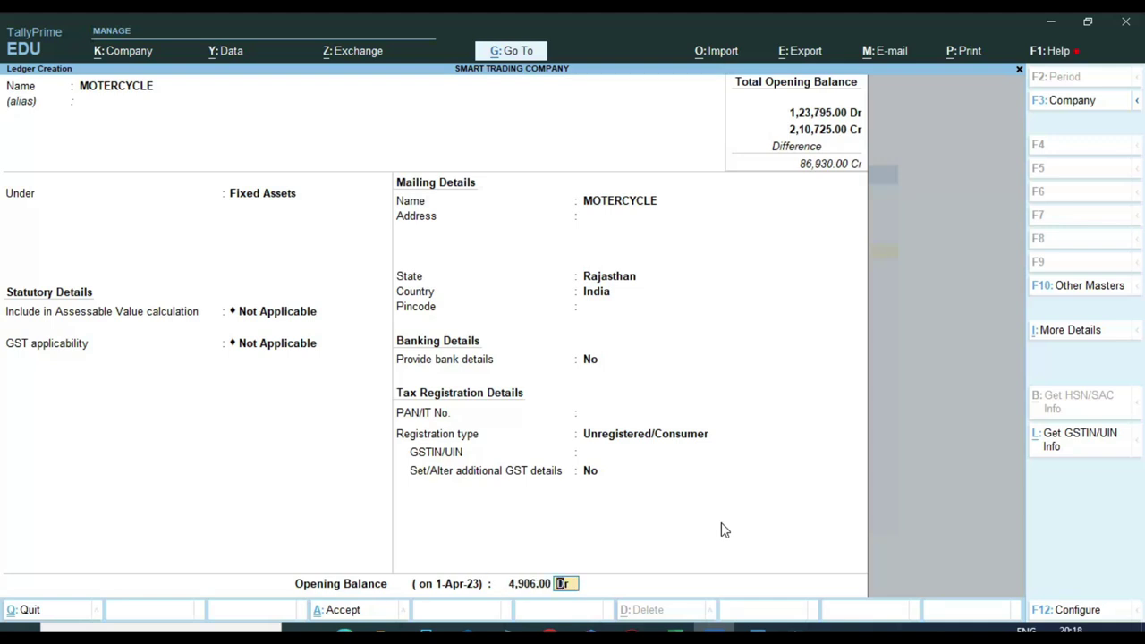
key("Return")
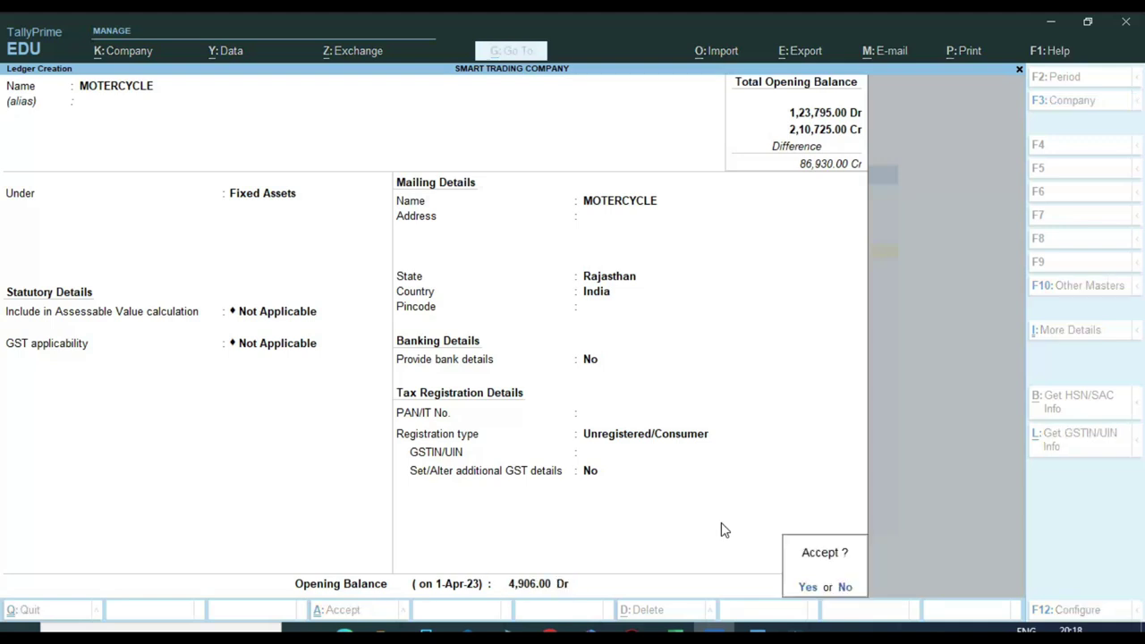
key("Return")
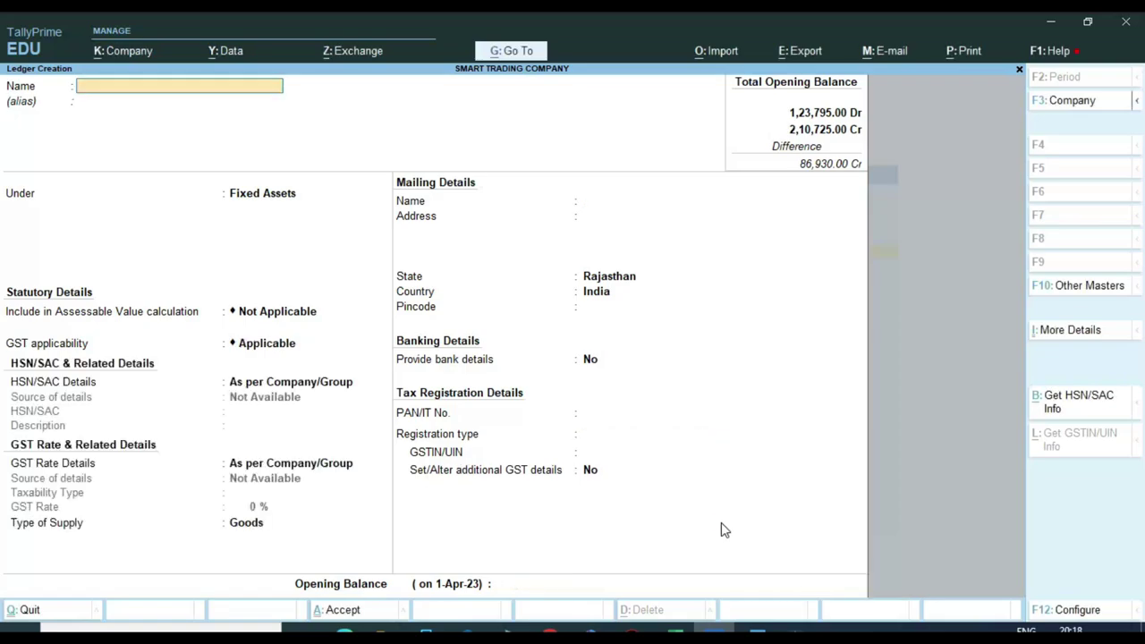
Switch to Excel and fill the Fixed Assets amount in E5 of the balance sheet with yellow.
left_click(676, 631)
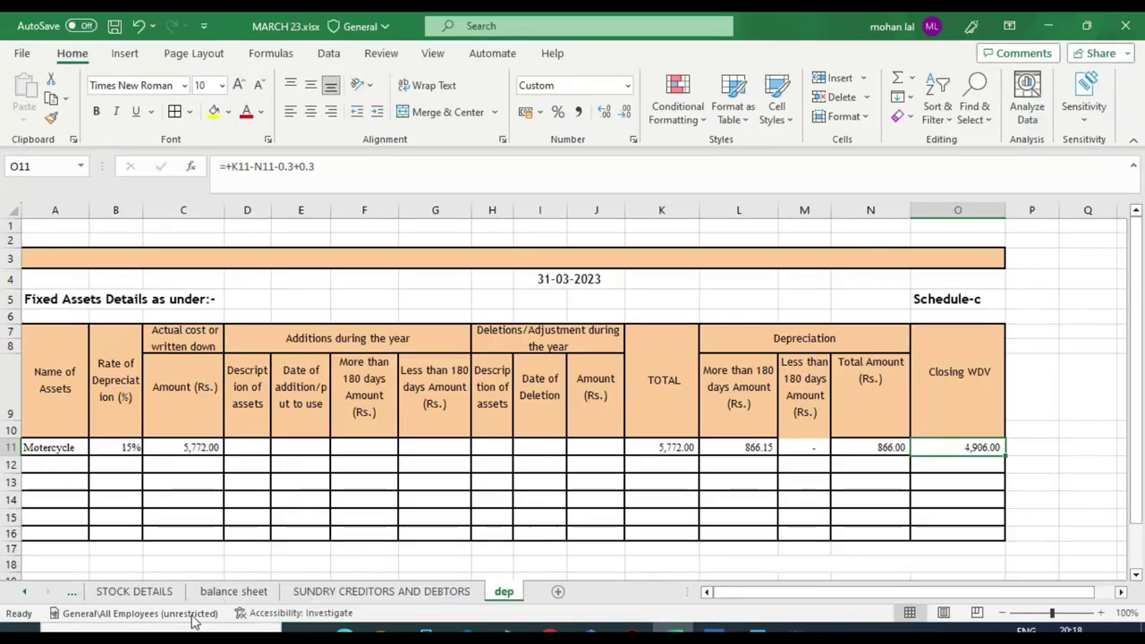
left_click(254, 595)
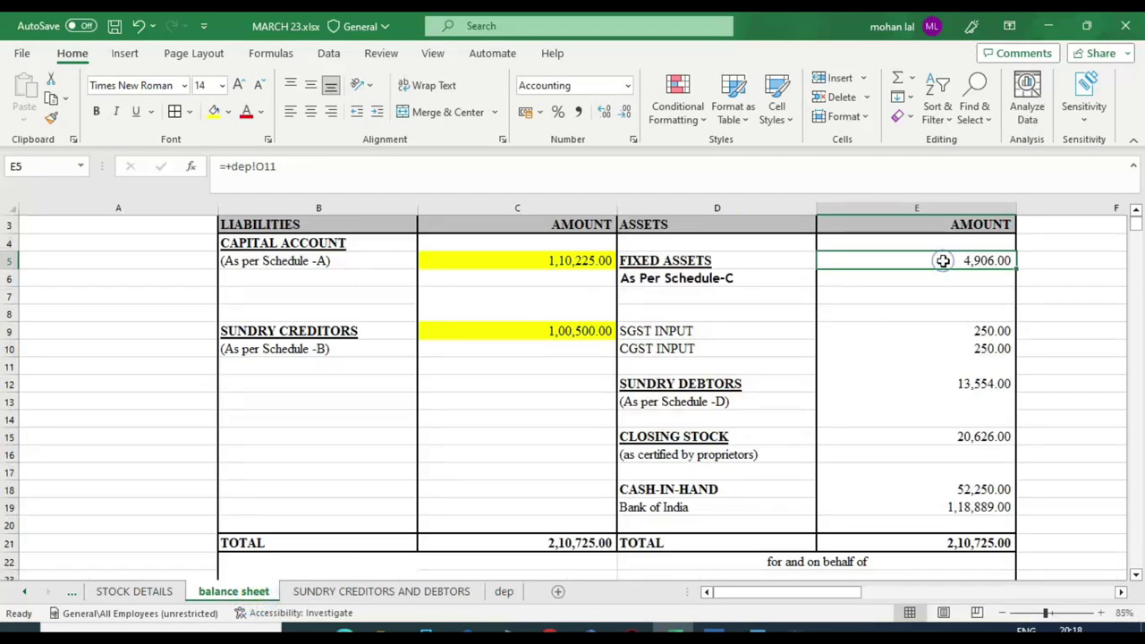
left_click(214, 111)
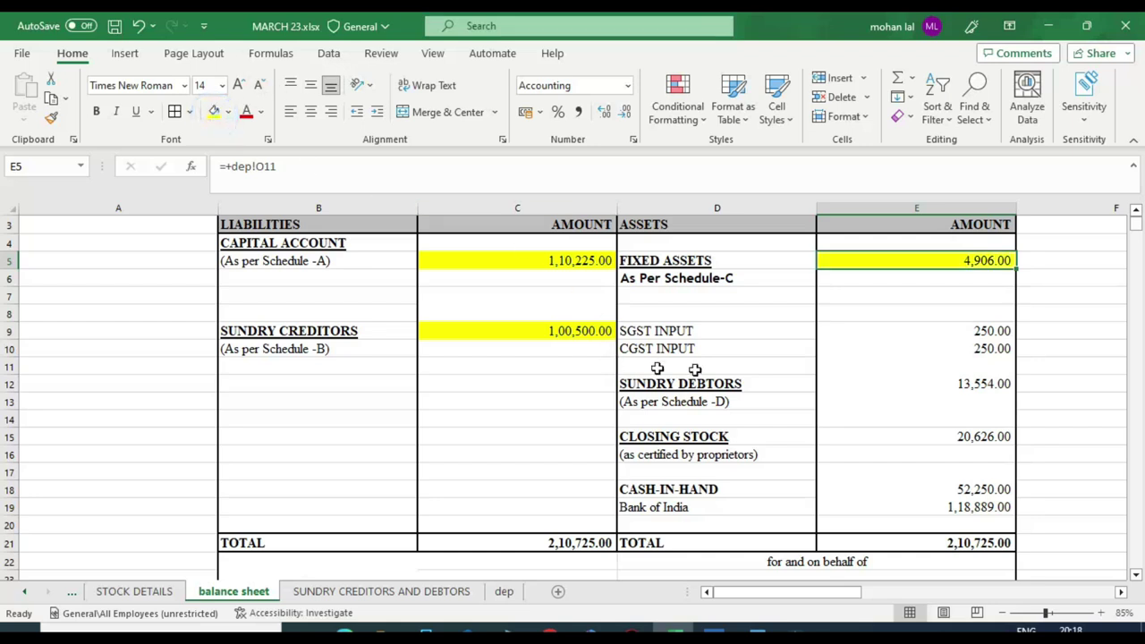
Check the SGST INPUT amount in E9, and open the CGST TAX ledger for alteration in TallyPrime.
left_click(929, 335)
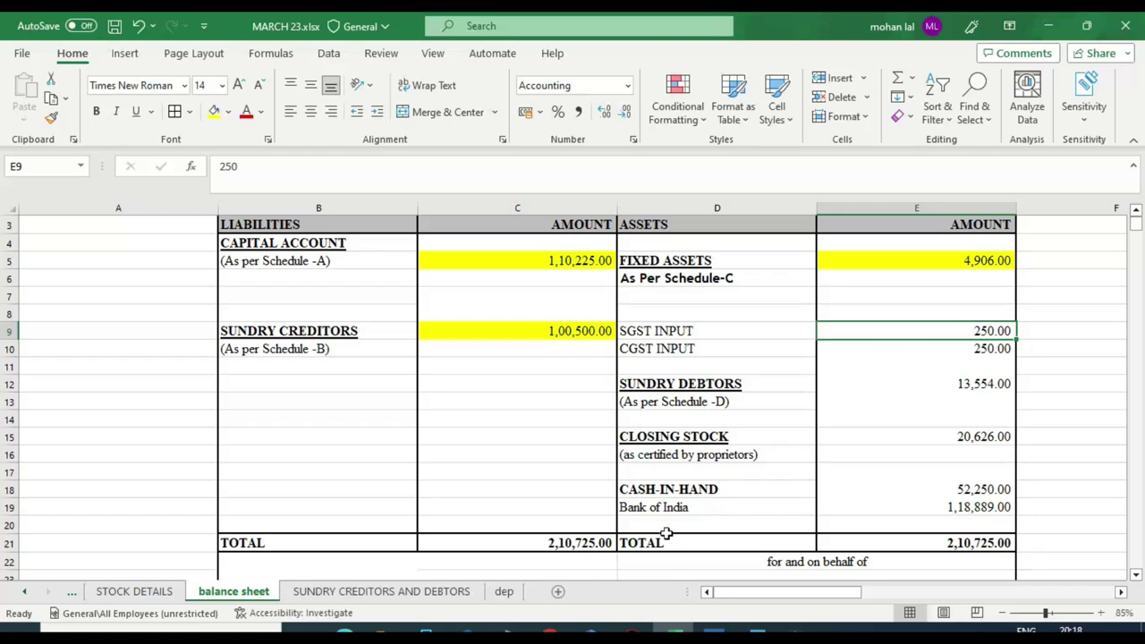
left_click(703, 626)
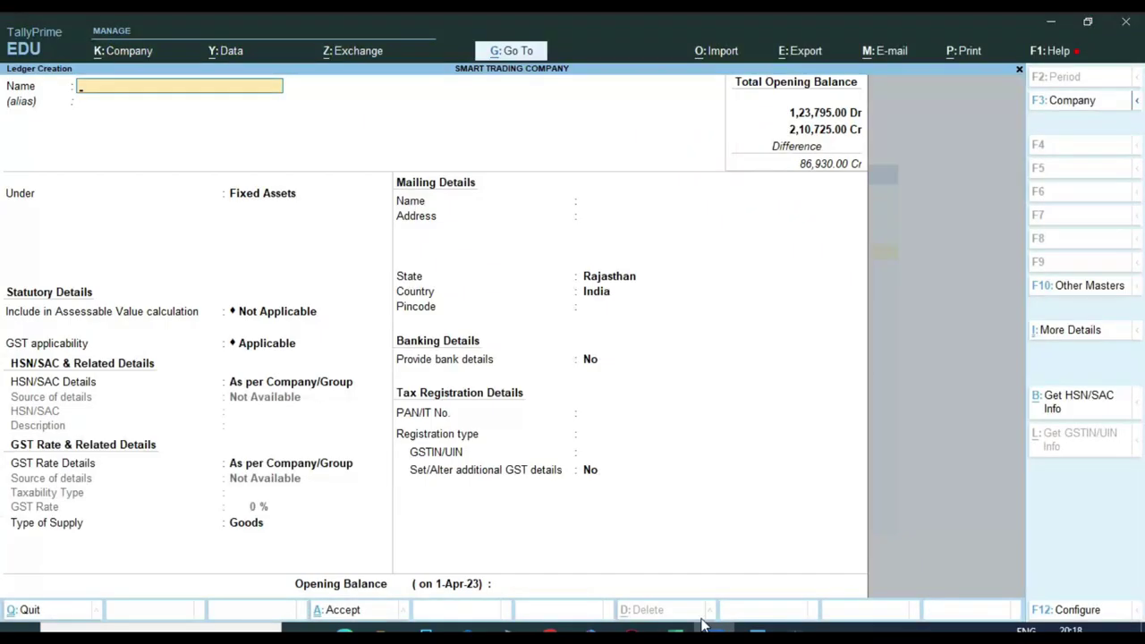
key("Escape")
type("CG")
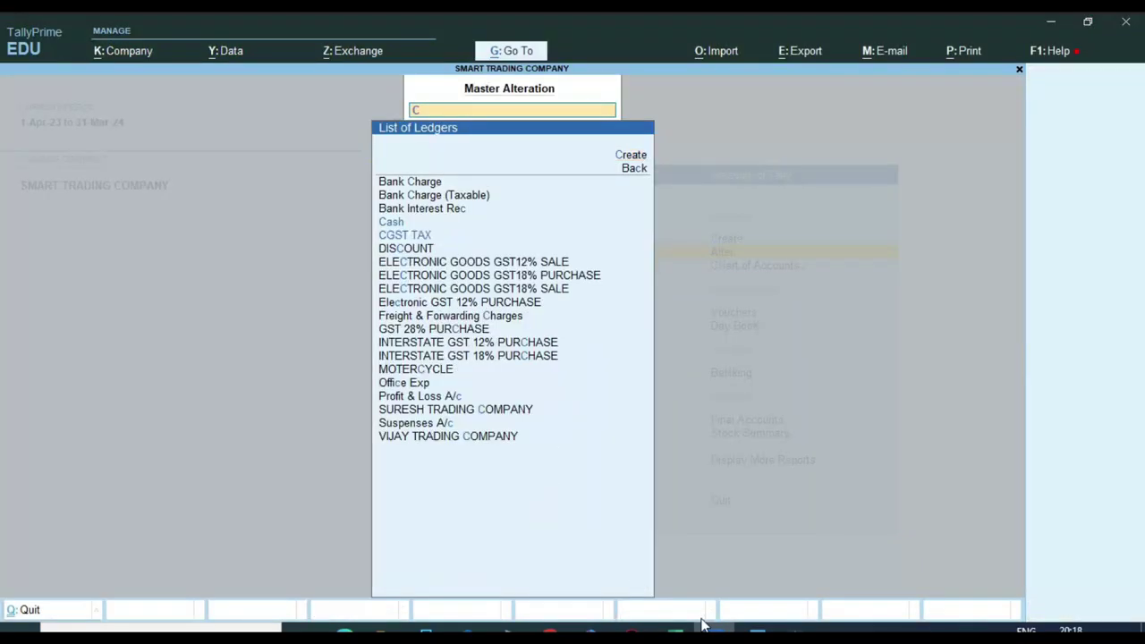
key("Return")
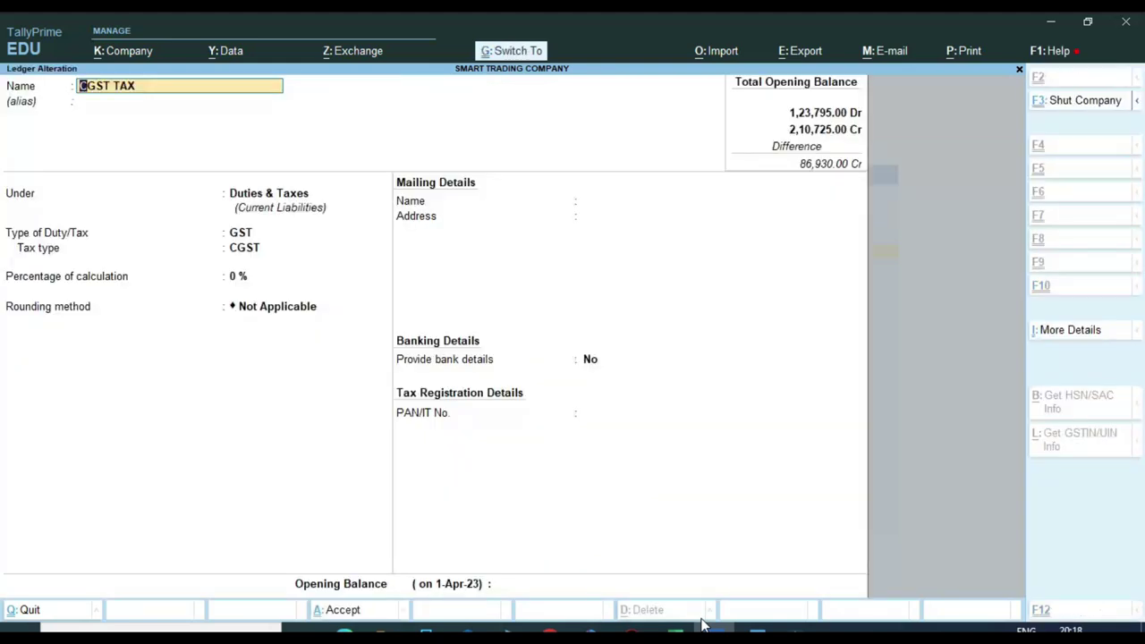
Set the CGST TAX ledger's opening balance to 250 Dr and save the ledger.
key("Return")
key("Return")
key("Return")
key("Return")
key("Return")
key("Return")
key("Return")
key("Return")
key("Return")
key("Return")
key("Return")
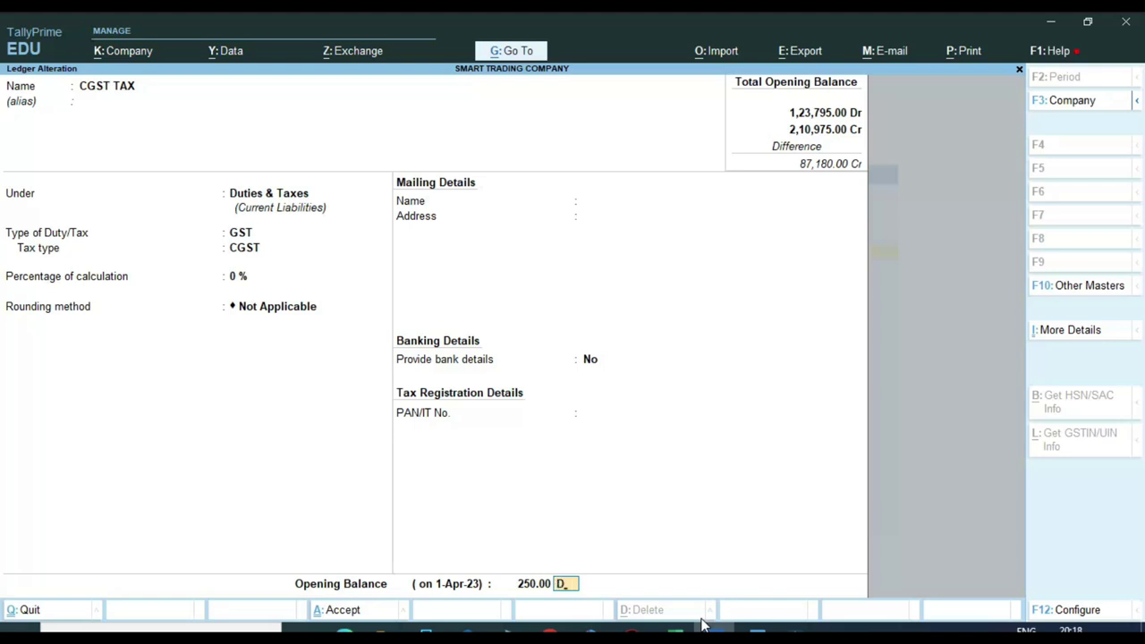
type("D")
key("Return")
key("Return")
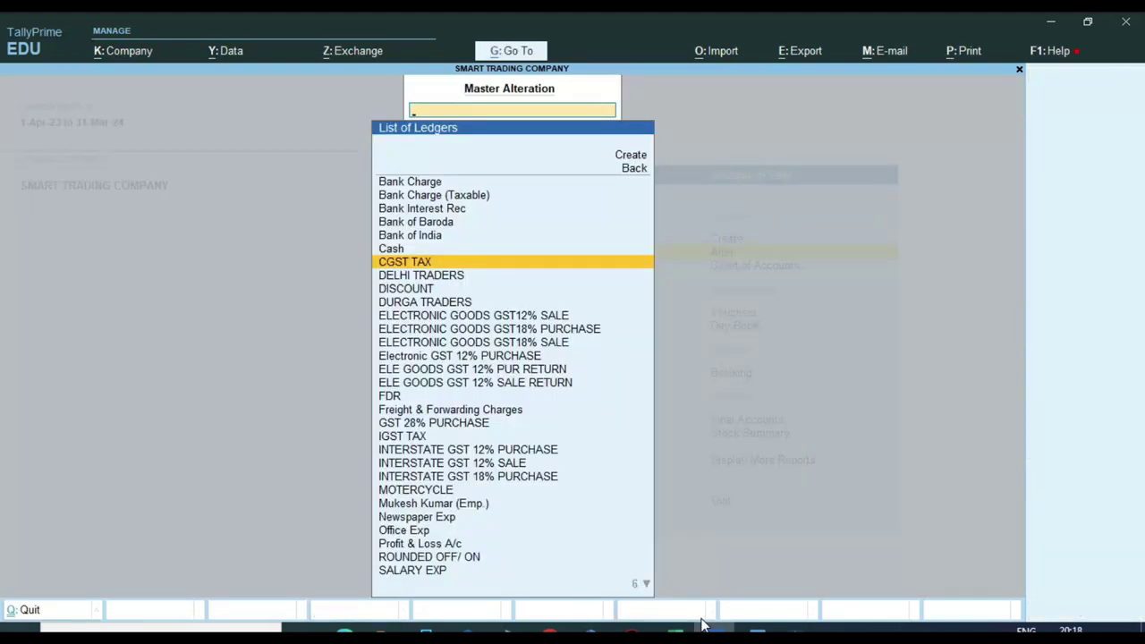
Open the SGST TAX ledger, set its opening balance to 250 Dr, and save it.
type("sg")
key("Return")
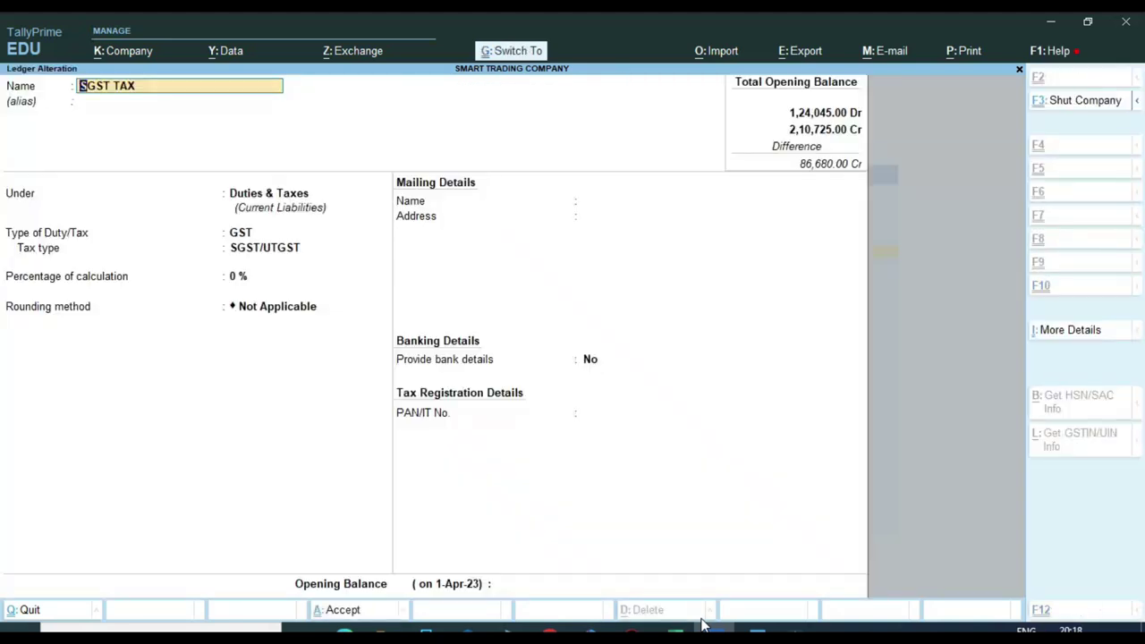
key("Return")
key("Return")
key("Return")
key("Return")
key("Return")
key("Return")
key("Return")
key("Return")
key("Return")
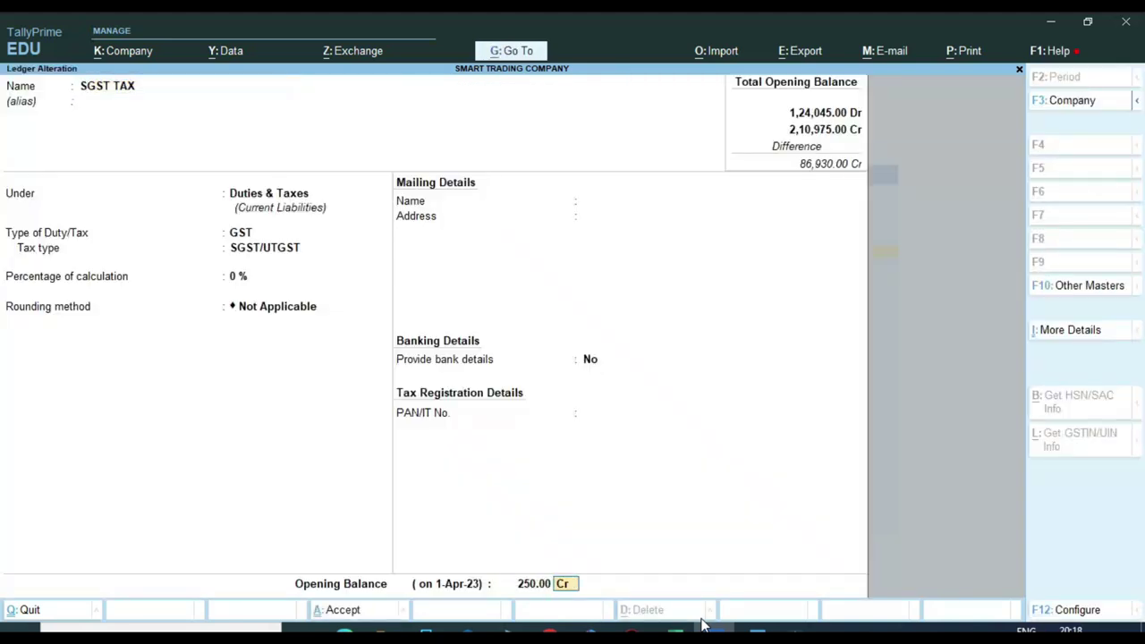
type("d")
key("Return")
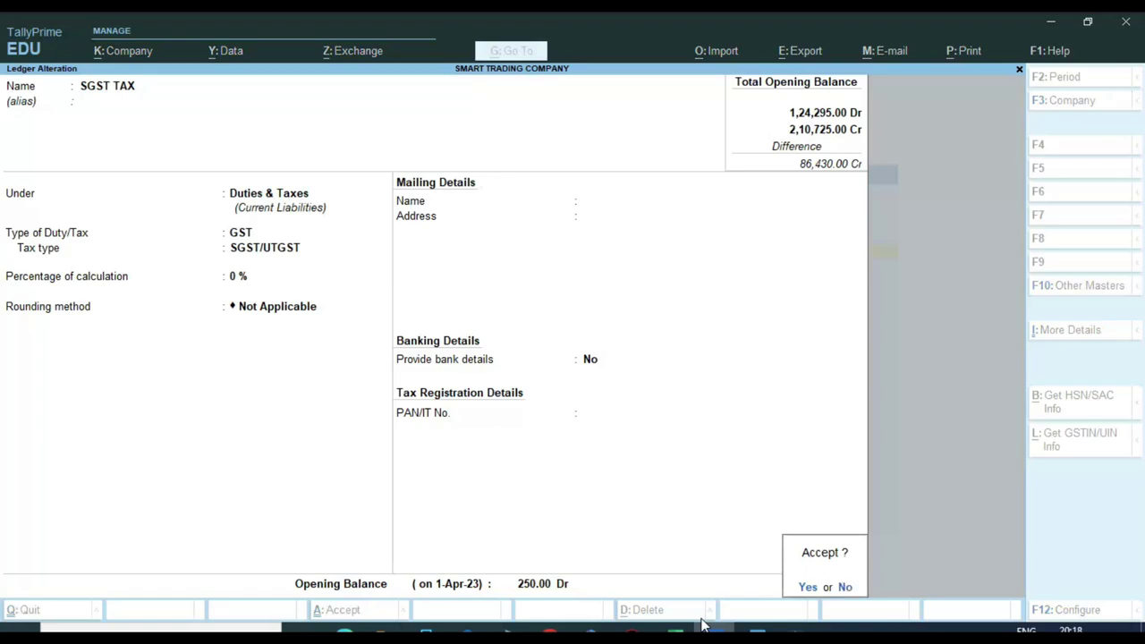
key("Return")
Switch to Excel and fill the SGST and CGST INPUT amounts in E9:E10 with yellow.
left_click(703, 626)
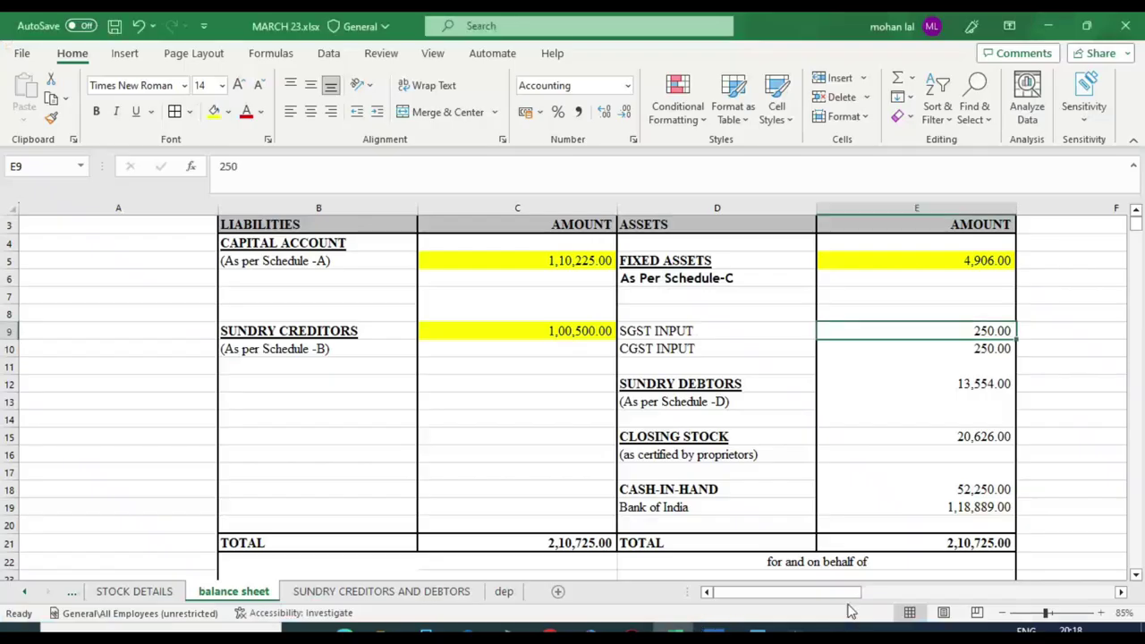
left_click_drag(907, 339, 907, 351)
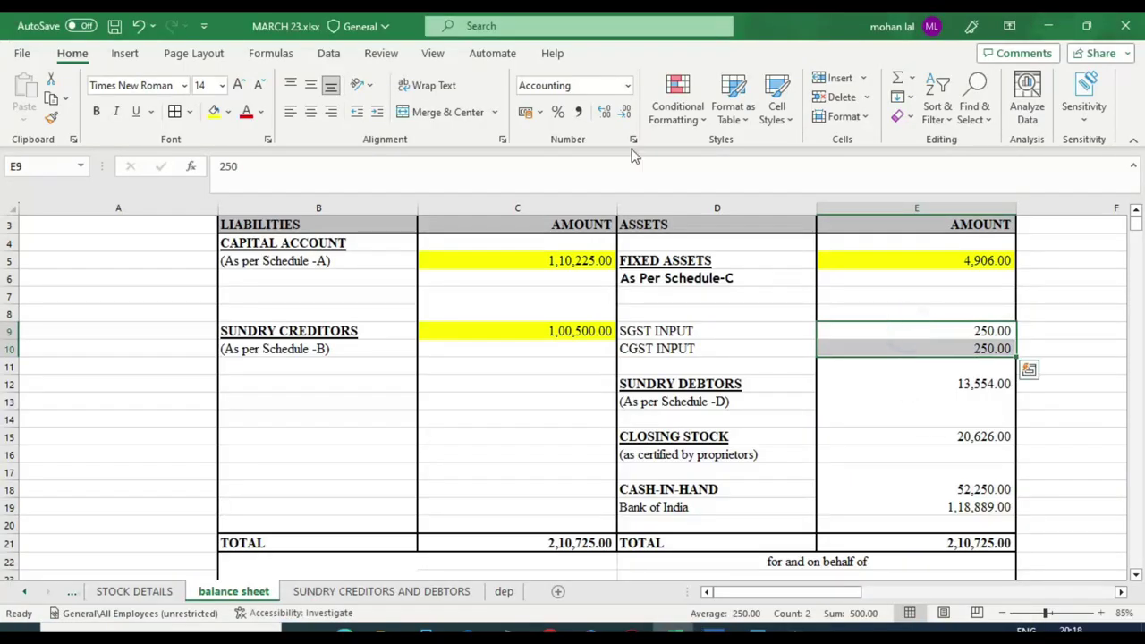
left_click(214, 111)
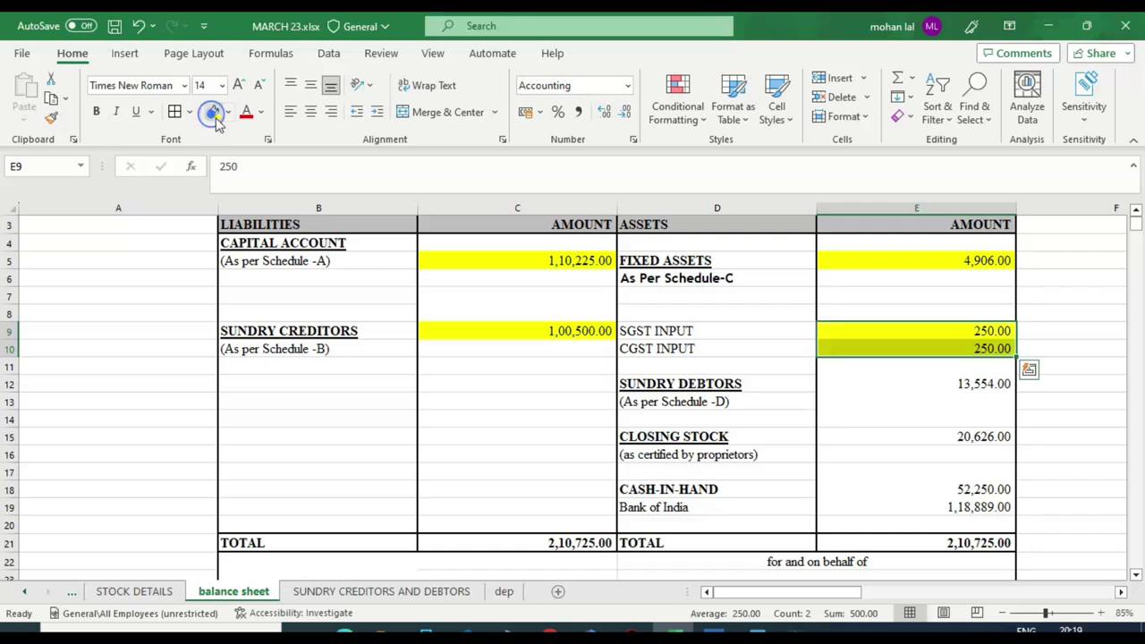
Compare the Sundry Debtors amount in E12 with the party listed in Schedule D on the SUNDRY CREDITORS AND DEBTORS sheet.
left_click(938, 383)
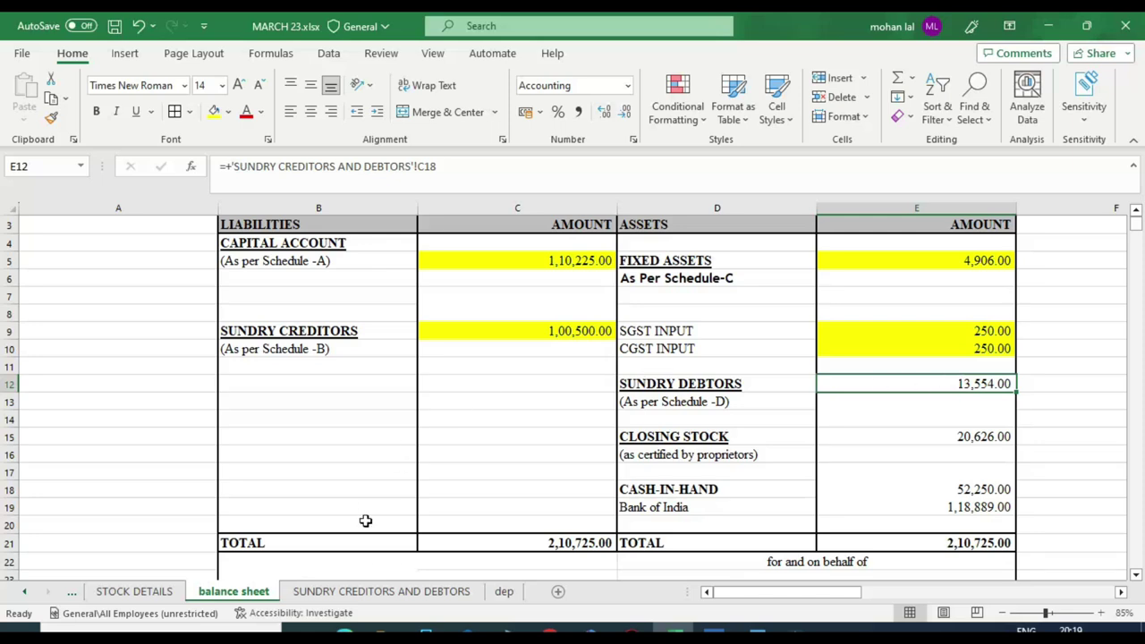
left_click(382, 593)
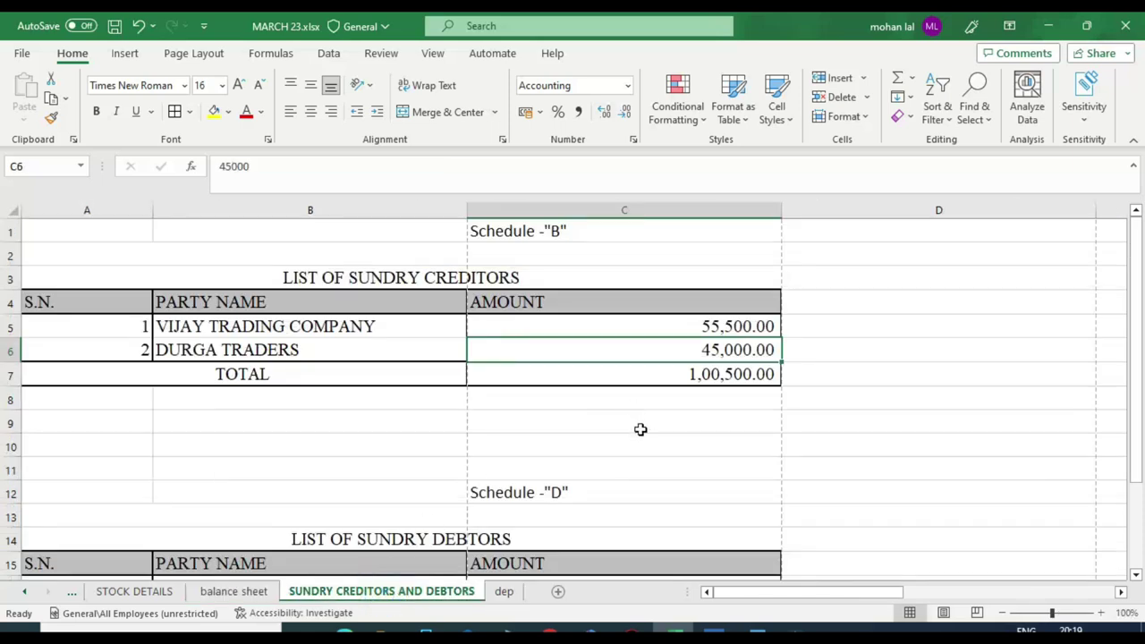
scroll(639, 427, "down", 3)
left_click(440, 328)
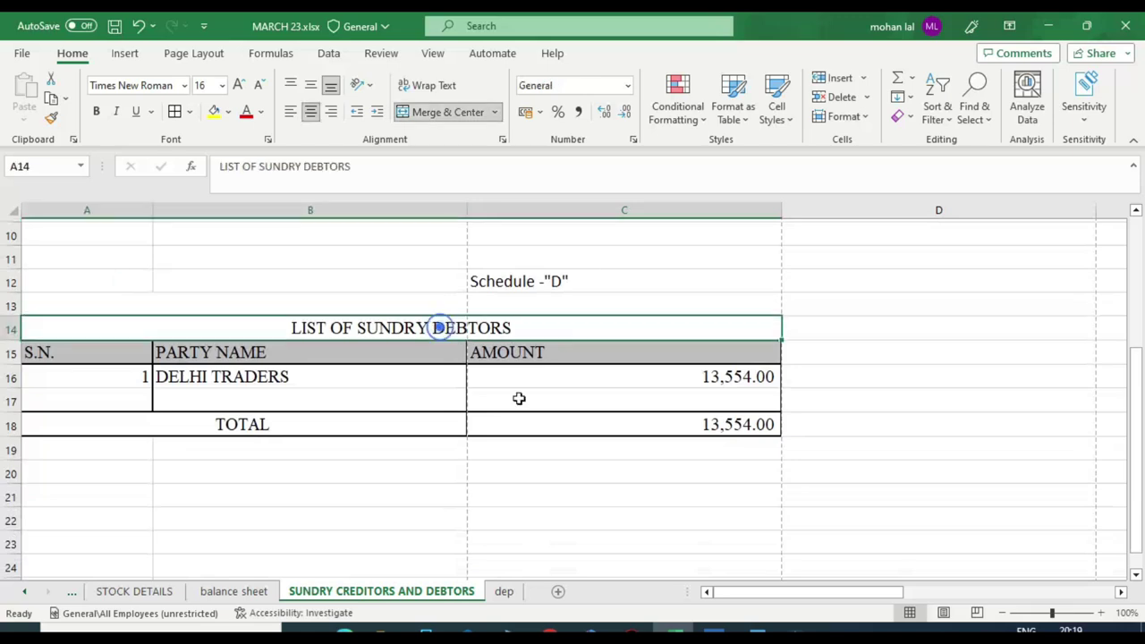
left_click(690, 429)
left_click(265, 592)
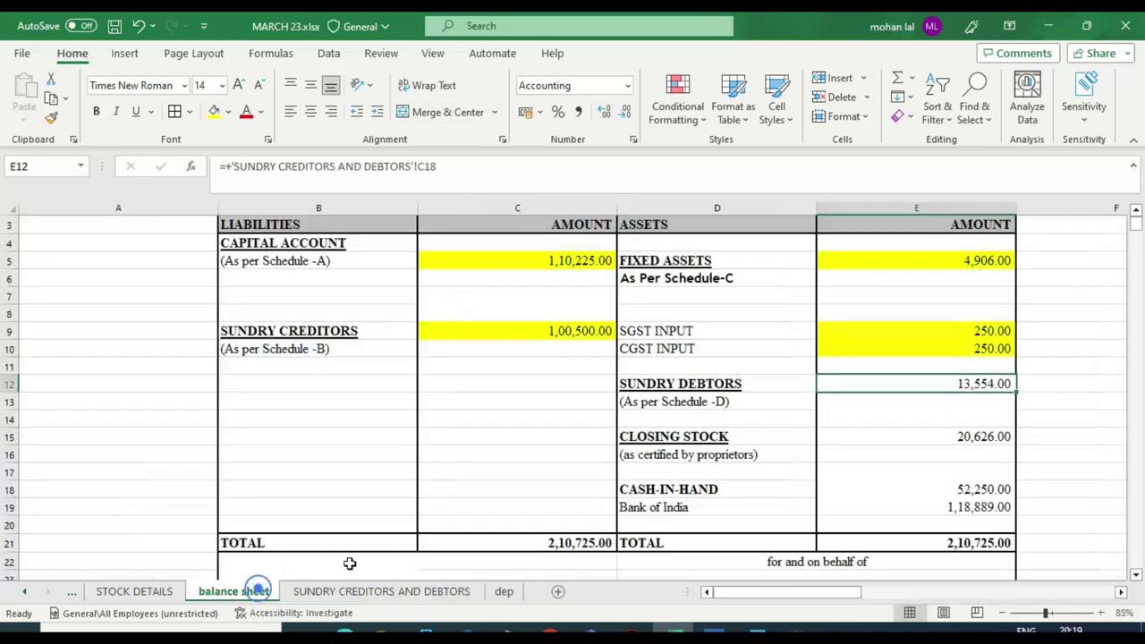
left_click(985, 385)
left_click(401, 593)
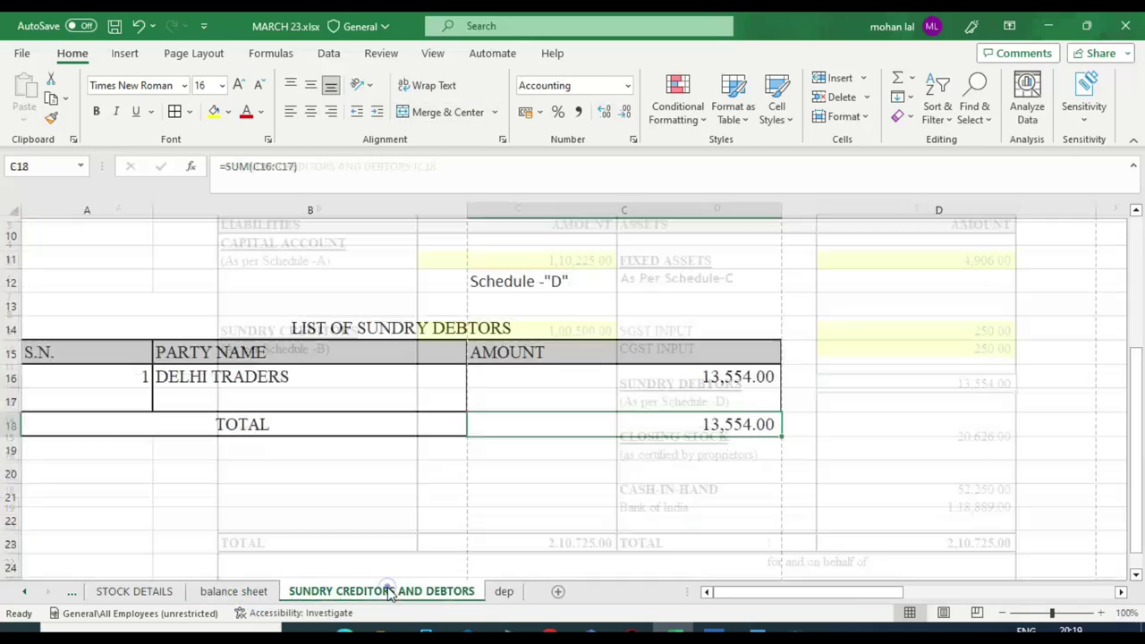
left_click(284, 377)
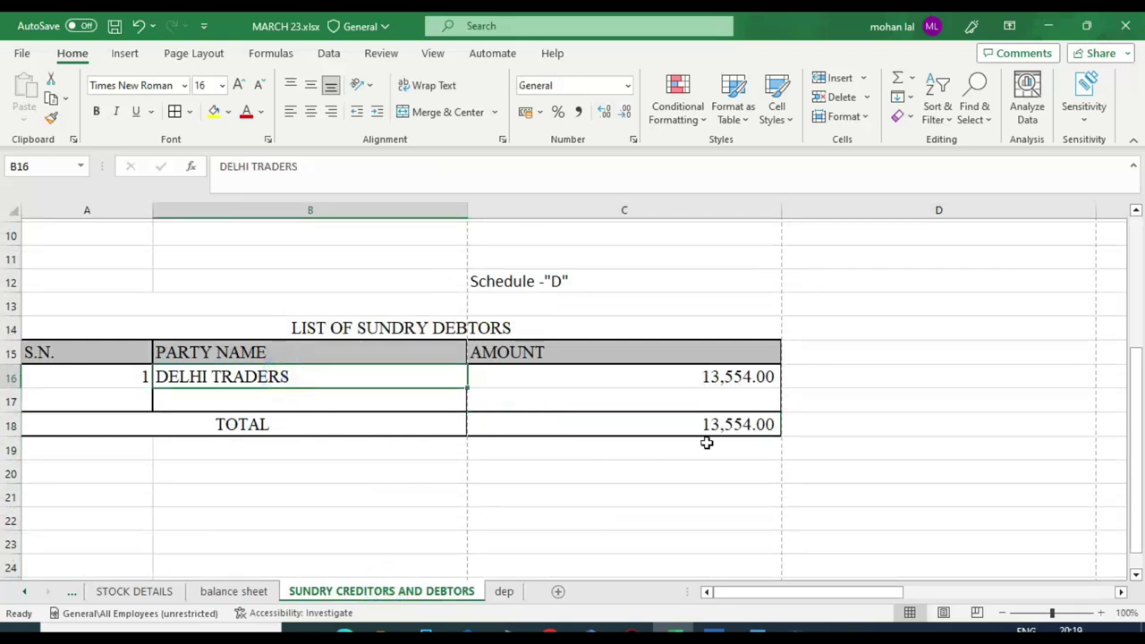
Switch to TallyPrime, open the DELHI TRADERS ledger for alteration, and enter 13554 as its opening balance.
key("alt+Tab")
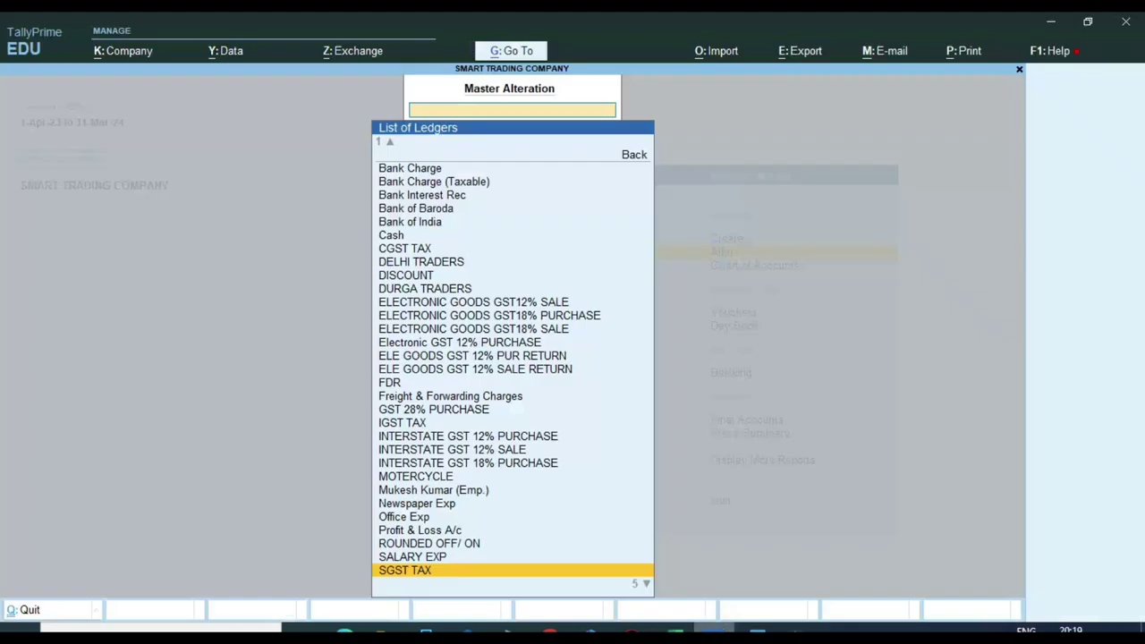
type("del")
key("Return")
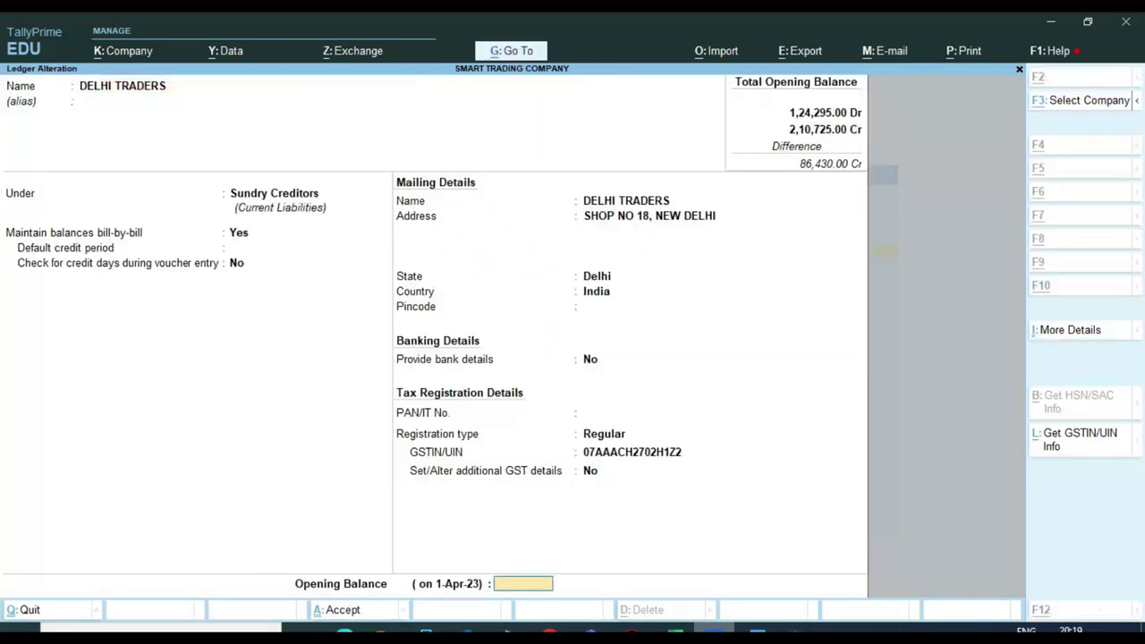
key("alt+Tab")
key("alt+Tab")
type("13554")
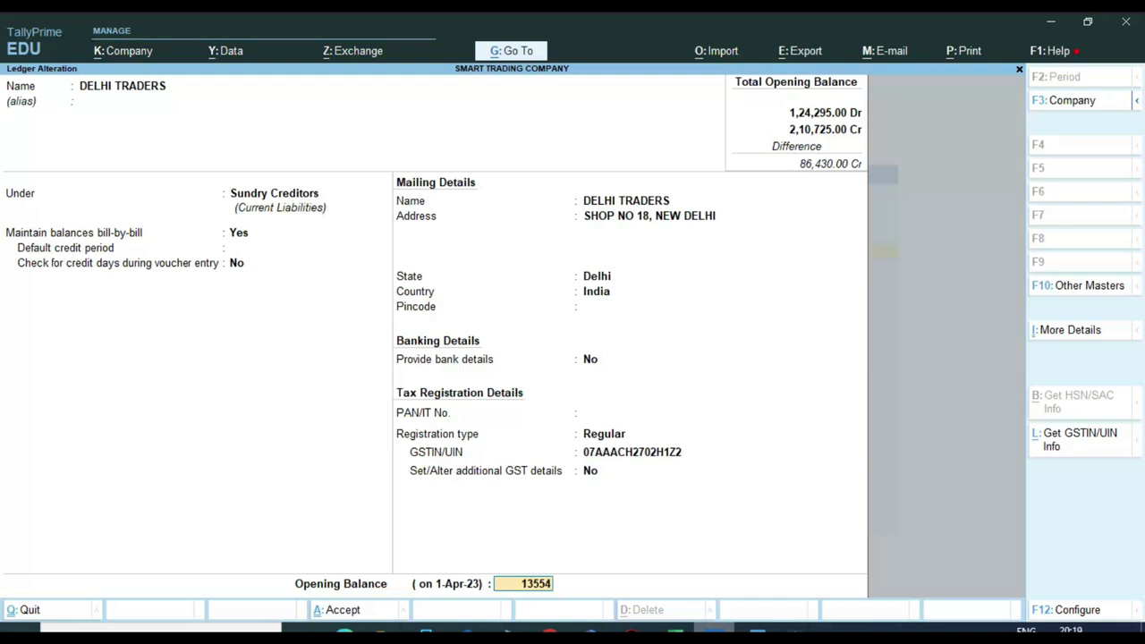
Make the DELHI TRADERS opening balance Dr, accept its bill-wise breakup, and save the ledger.
key("Return")
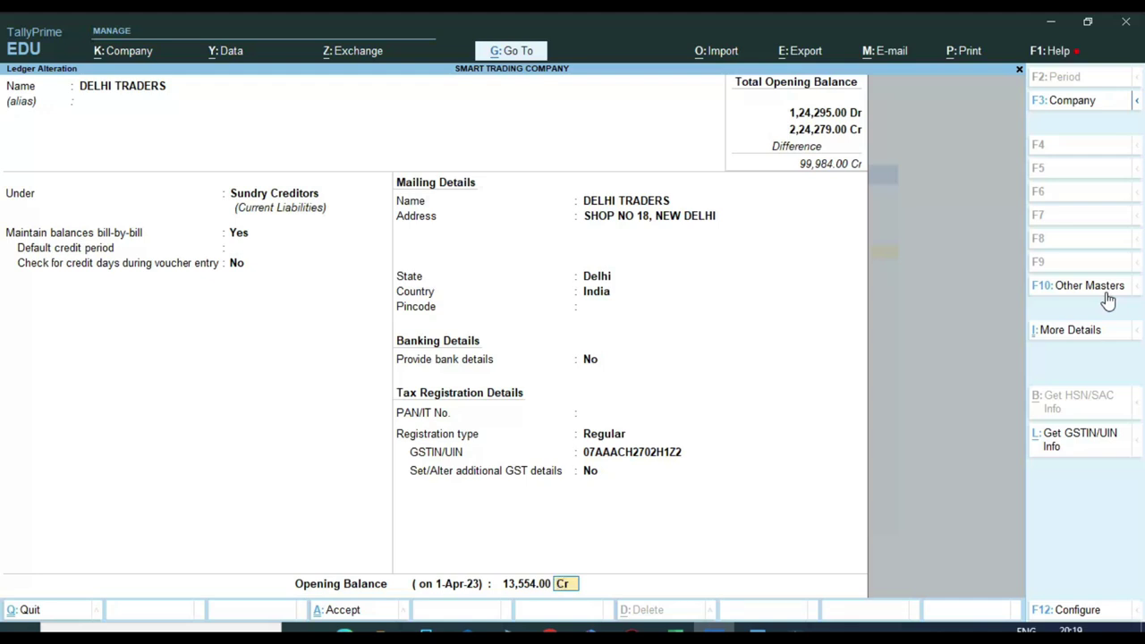
key("Return")
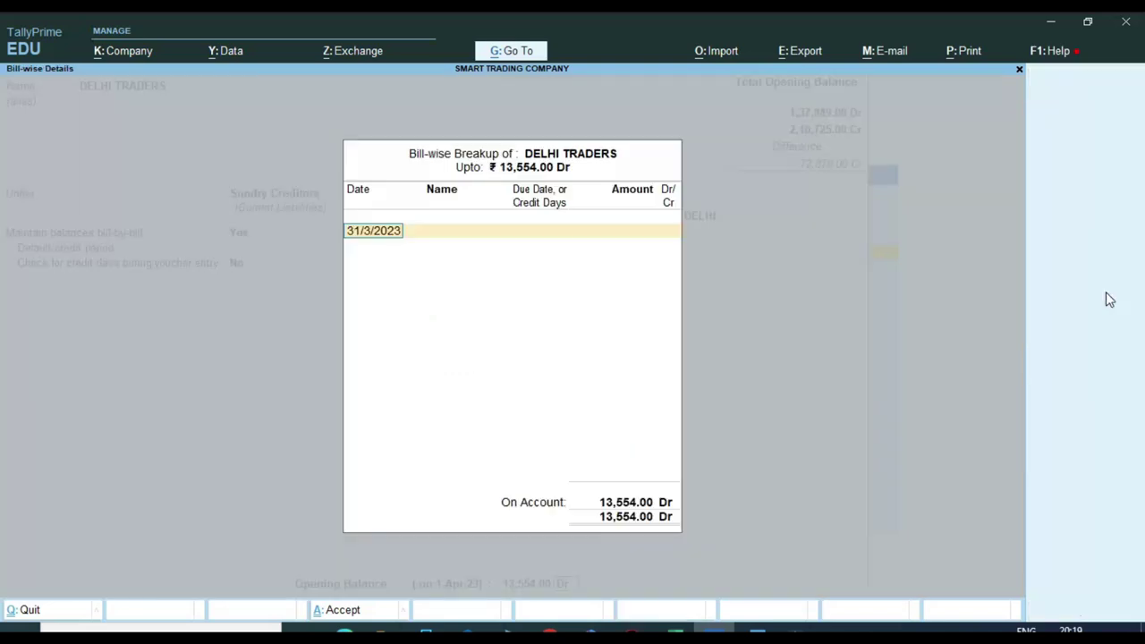
key("Return")
key("Return")
key("Return")
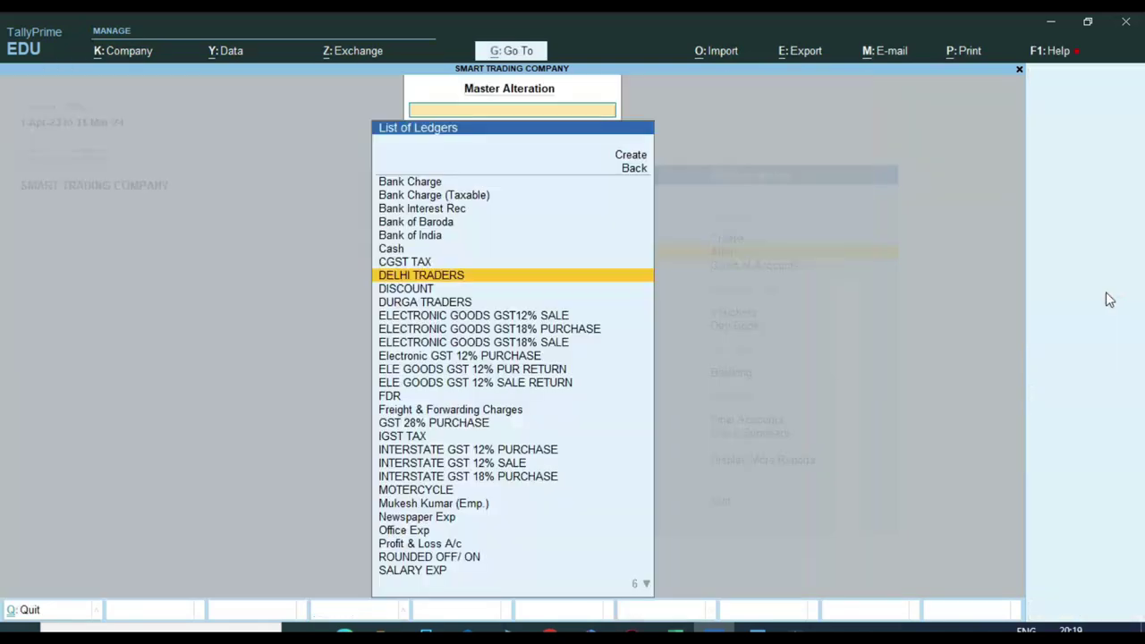
Switch to Excel and fill the Sundry Debtors amount in E12 of the balance sheet with yellow.
key("alt+Tab")
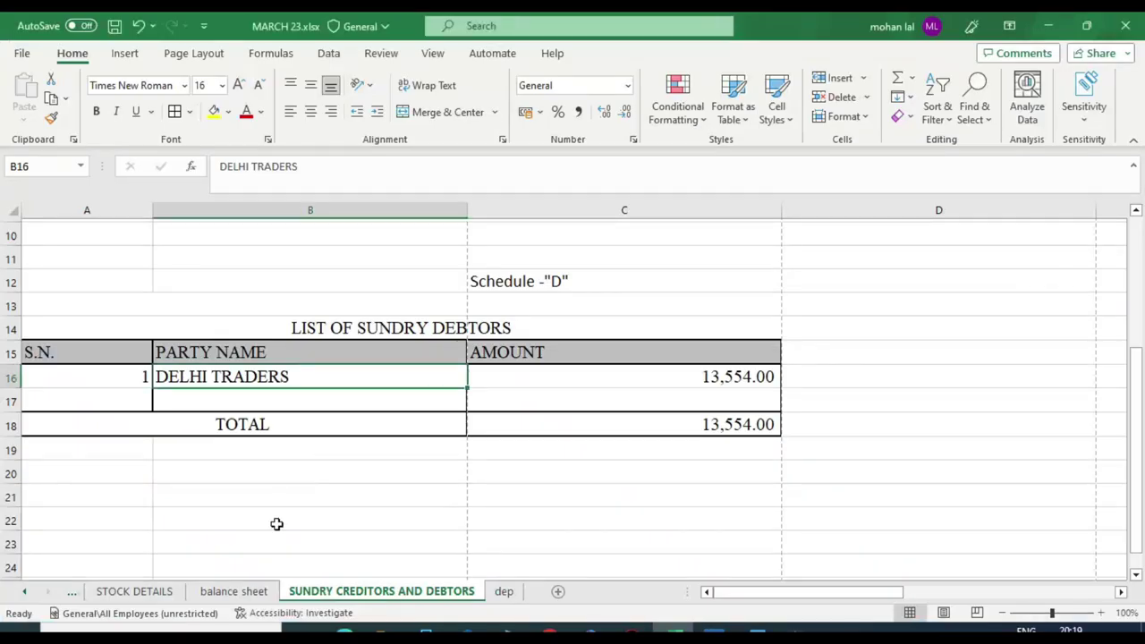
left_click(235, 591)
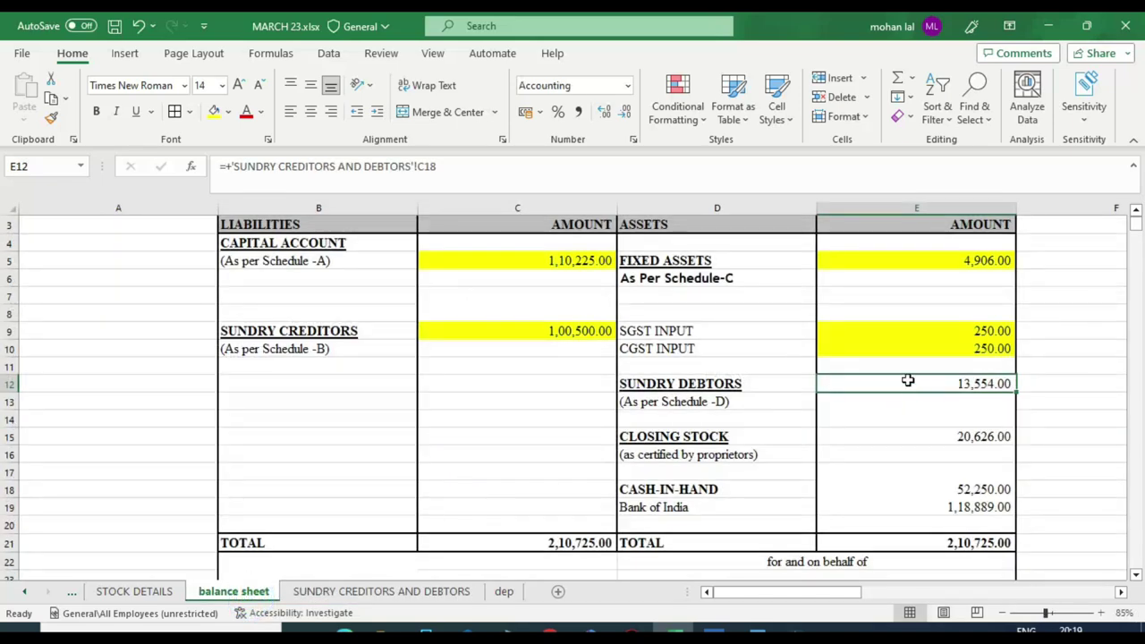
left_click(214, 111)
scroll(544, 307, "down", 2)
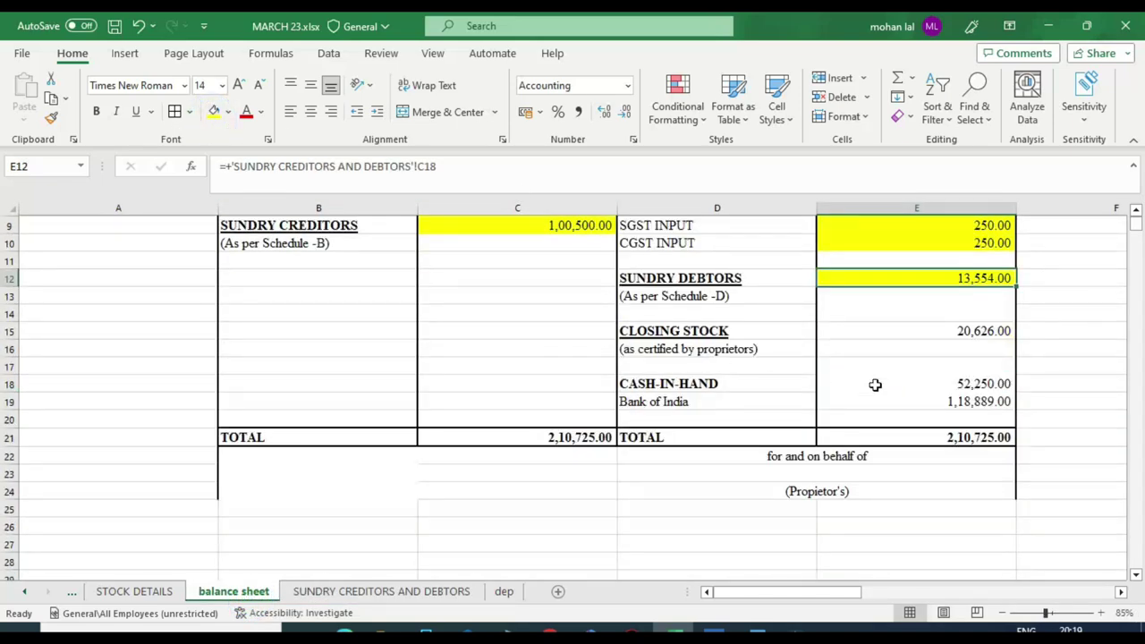
Locate the cash-in-hand amount in E18, switch to TallyPrime, and open the Cash ledger for alteration at its opening balance.
left_click(953, 338)
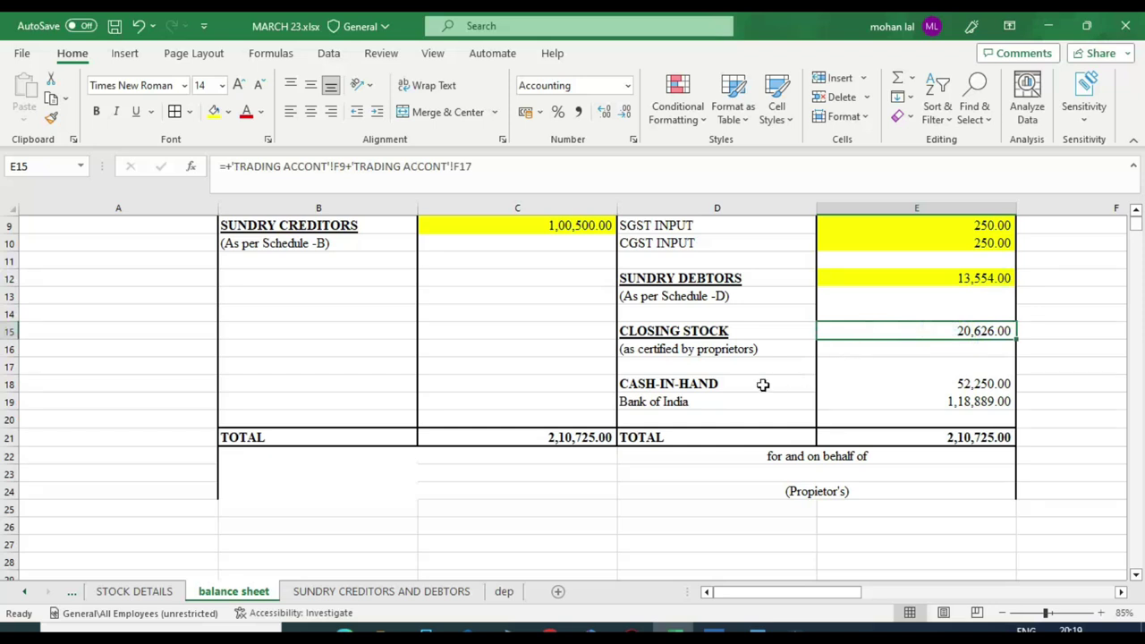
left_click(957, 391)
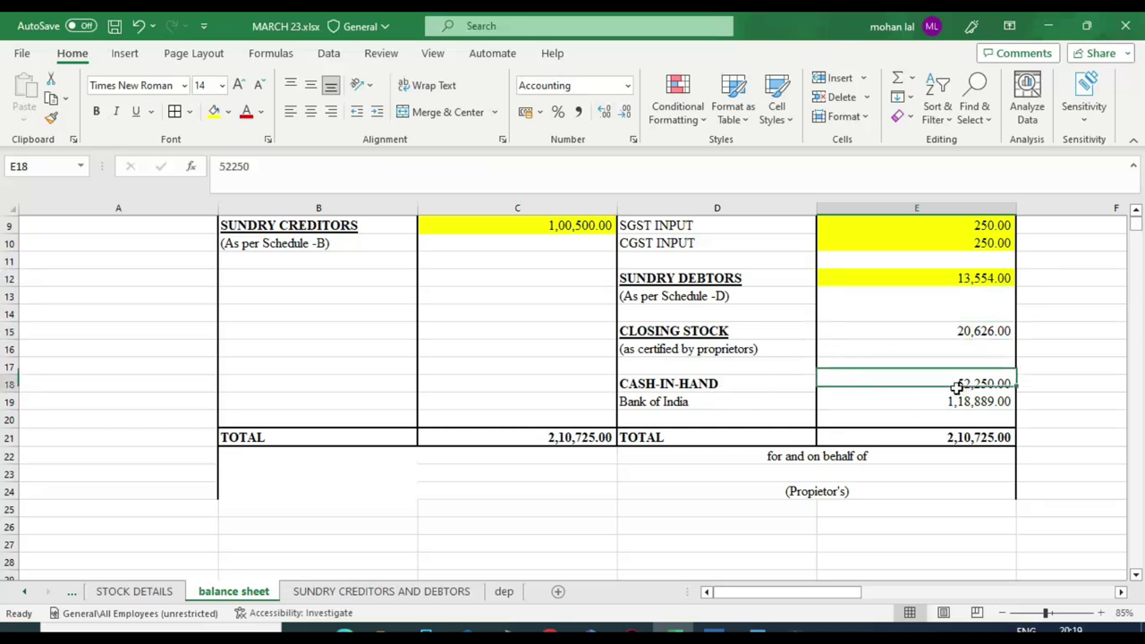
left_click(713, 630)
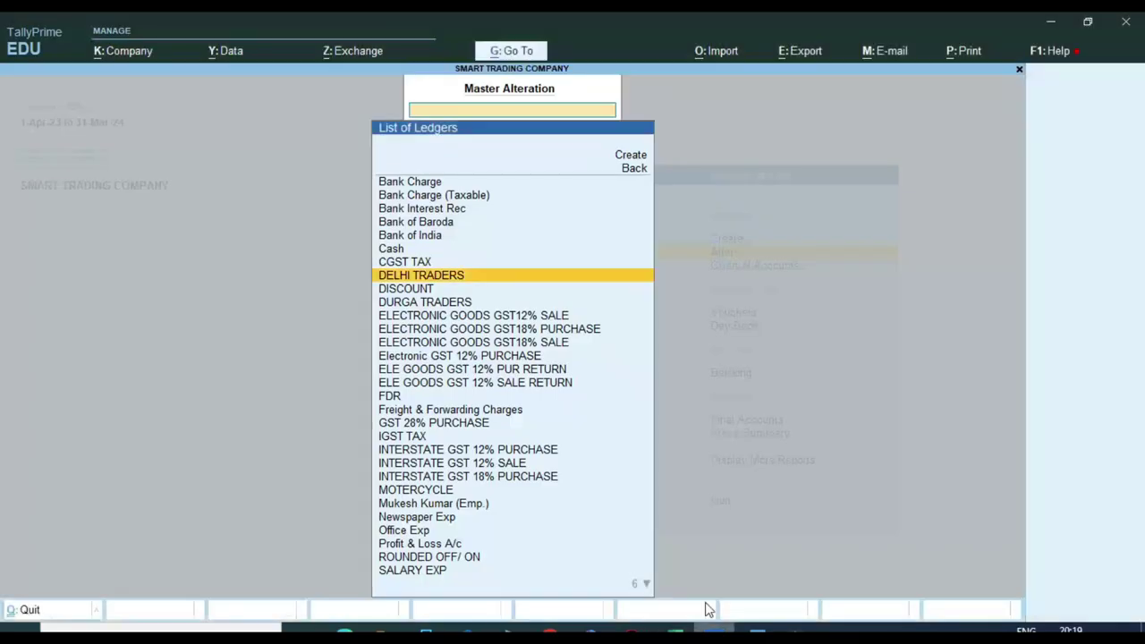
type("c")
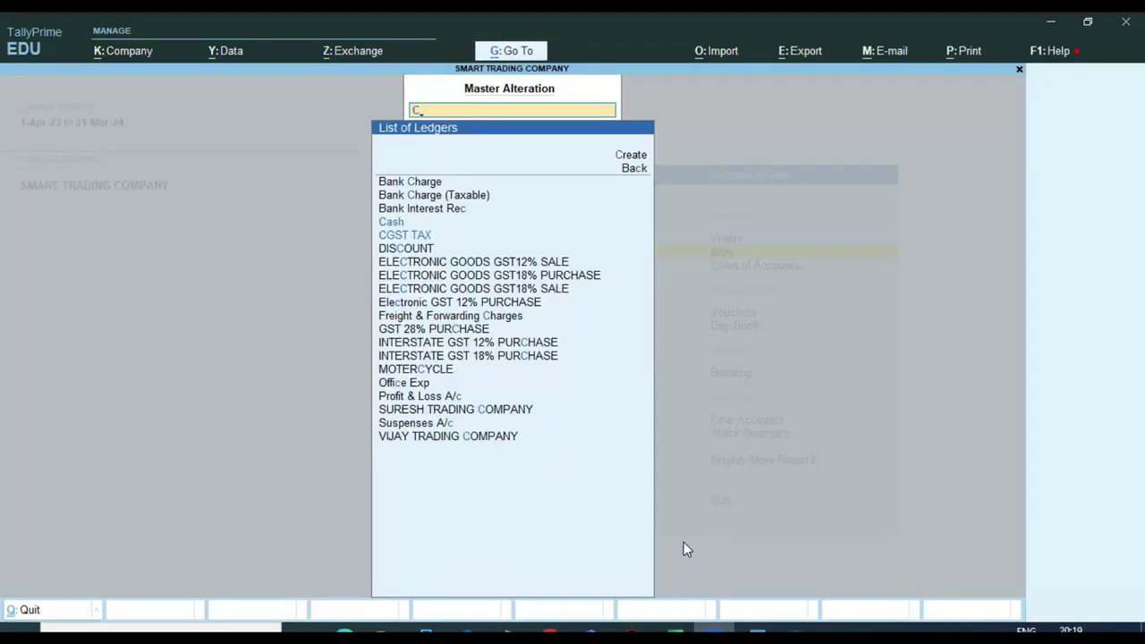
key("Return")
key("Return")
key("Return")
key("Return")
key("Return")
key("Return")
key("Return")
key("Return")
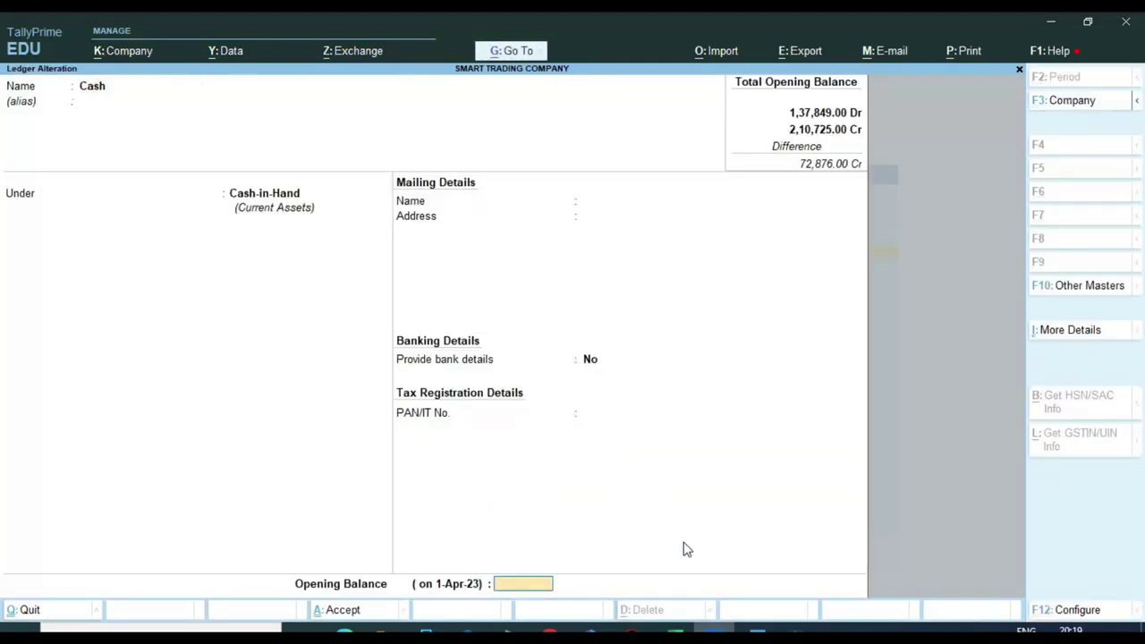
Check the cash amount in Excel, set the Cash ledger's opening balance to 52,250 Dr in TallyPrime, and save the ledger.
key("alt+Tab")
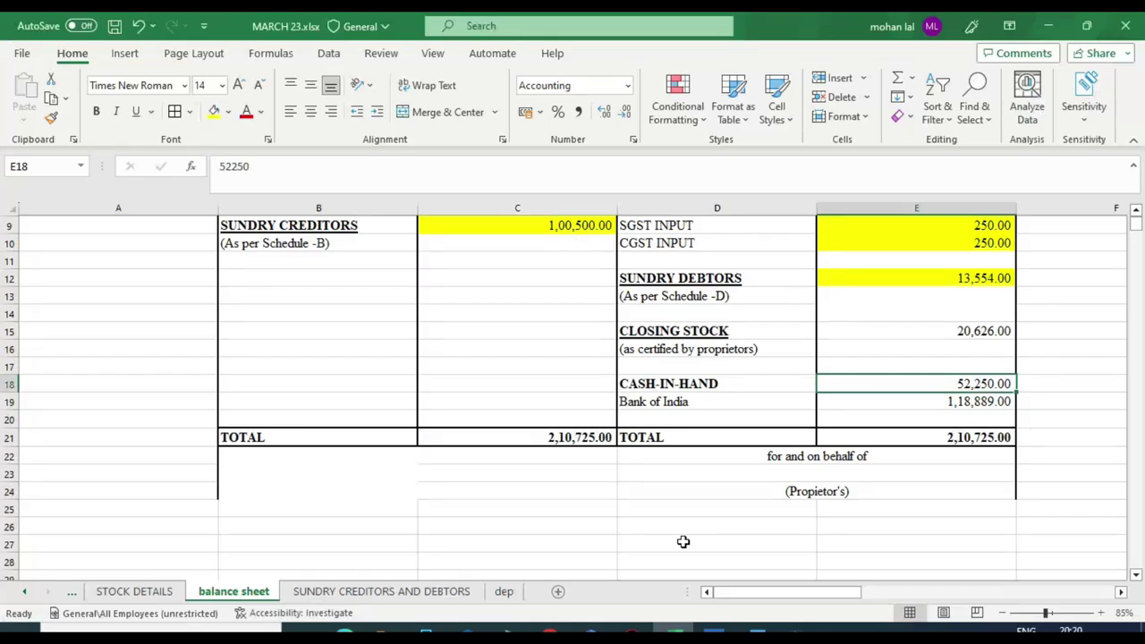
key("alt+Tab")
type("52,250")
key("Return")
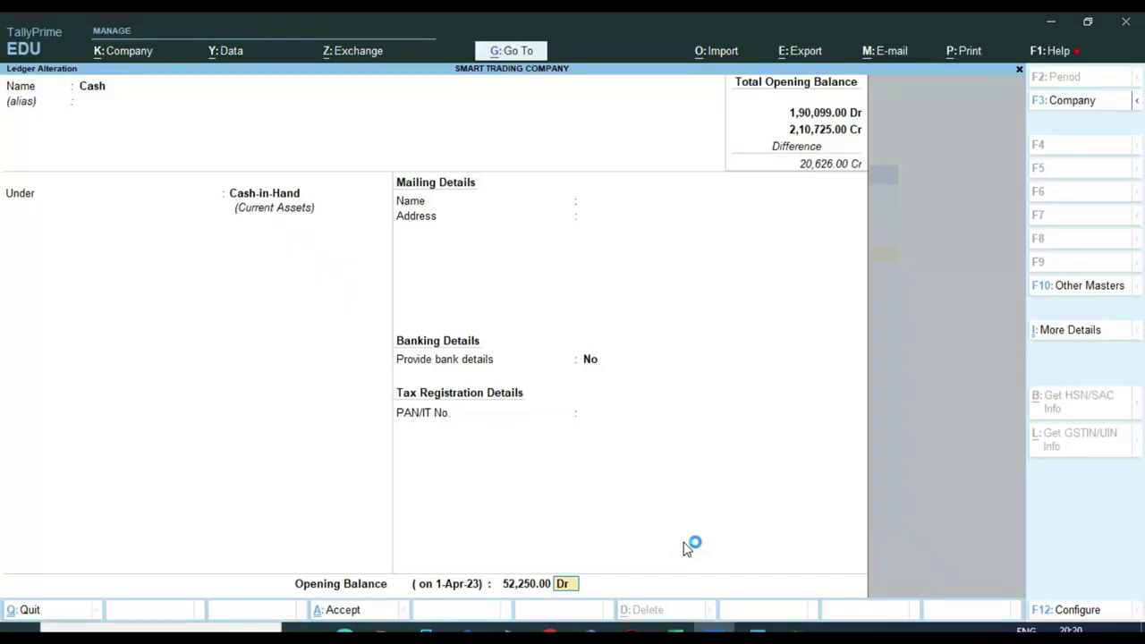
key("Return")
key("y")
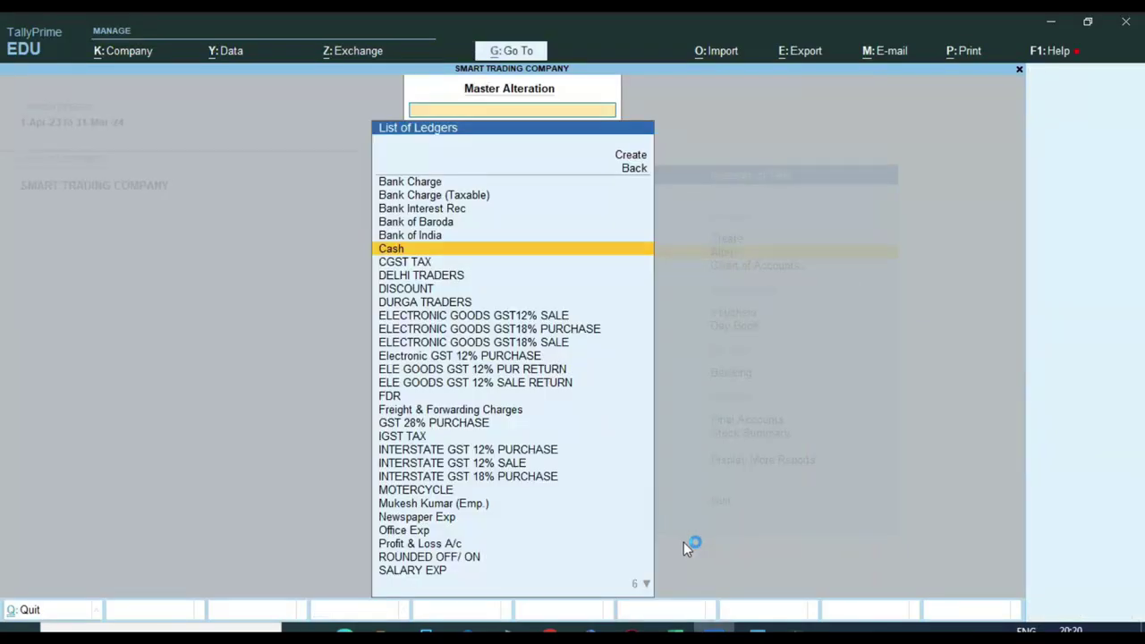
Find the Bank of India entry in Excel, switch to TallyPrime, and open the Bank of India ledger to check its opening balance.
key("alt+Tab")
left_click(725, 400)
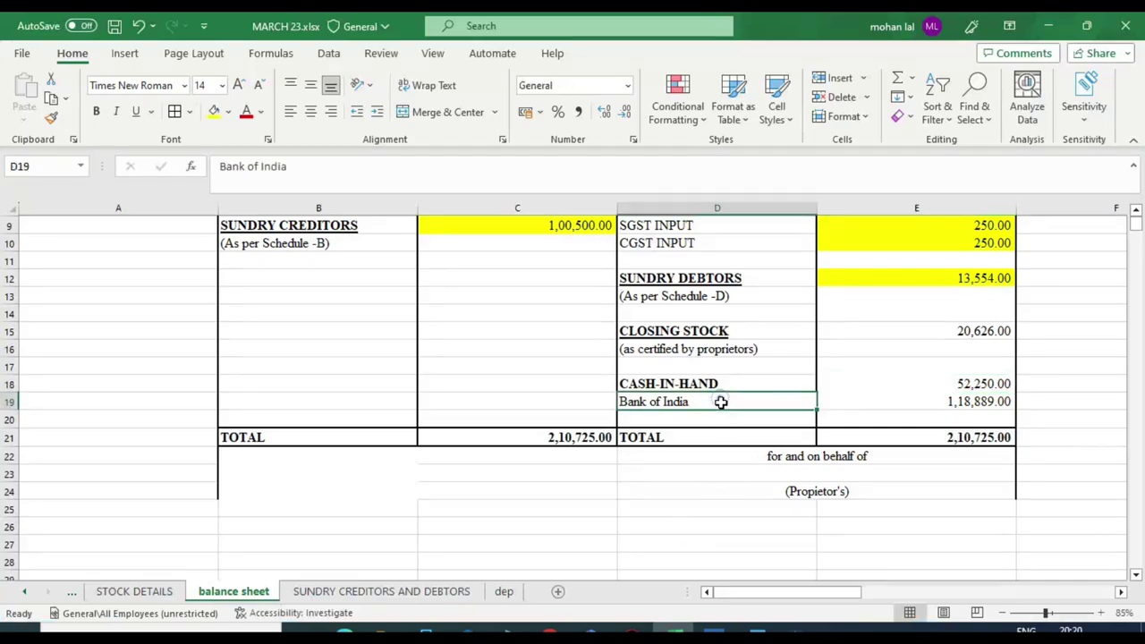
key("alt+Tab")
type("BAN")
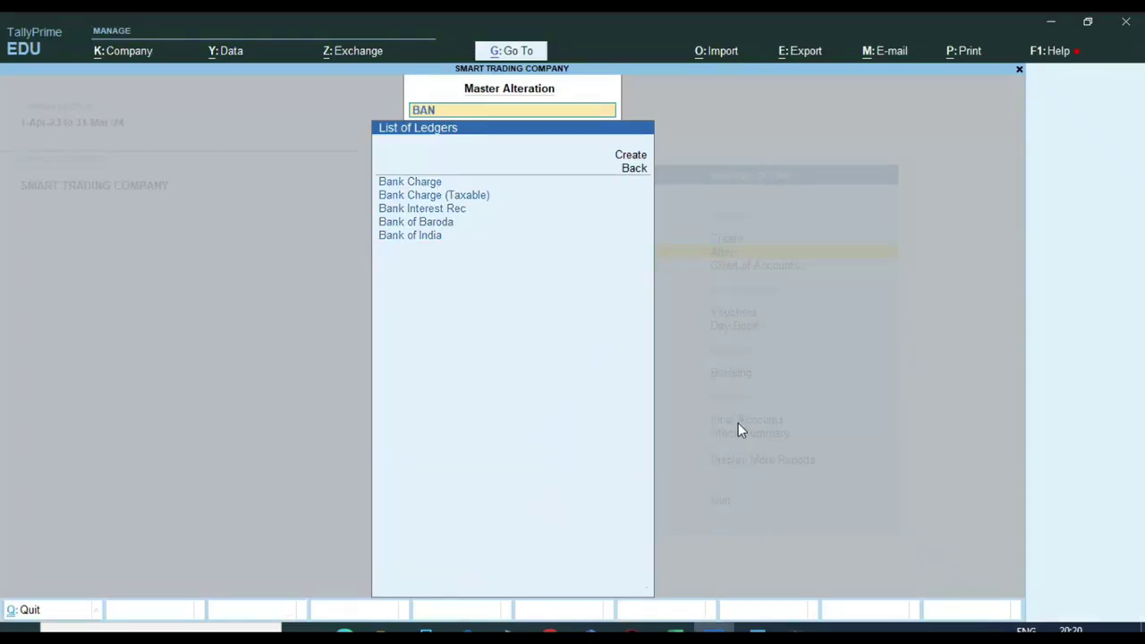
key("Down")
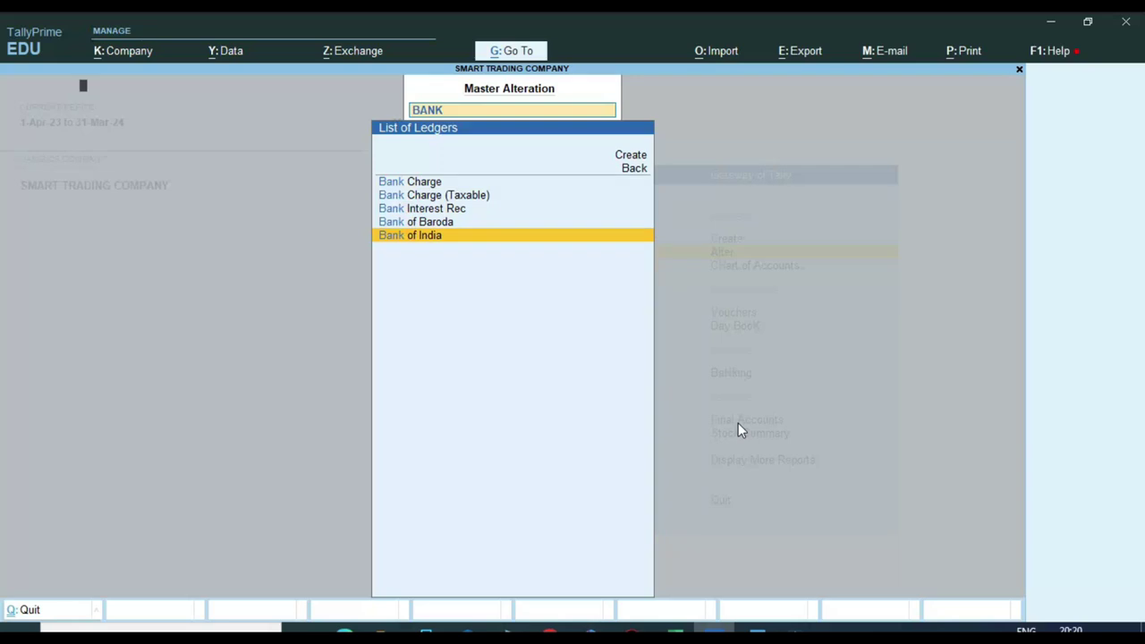
key("Return")
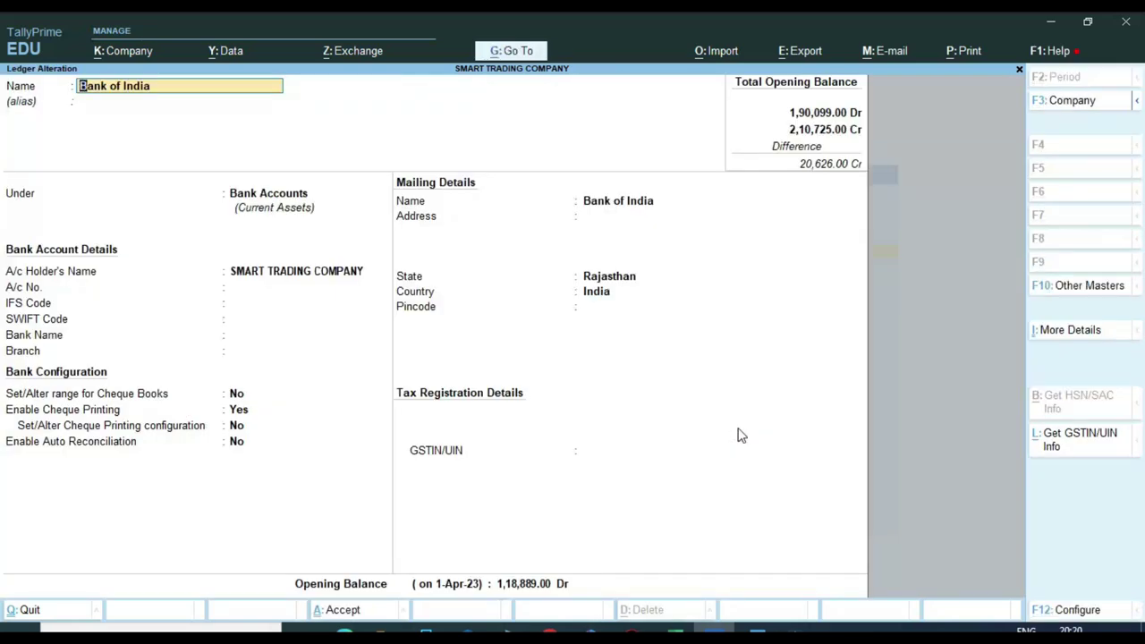
key("ctrl")
key("ctrl")
Switch to Excel and compare the balance sheet's closing stock with the closing stock entries on the TRADING ACCONT sheet.
left_click(675, 633)
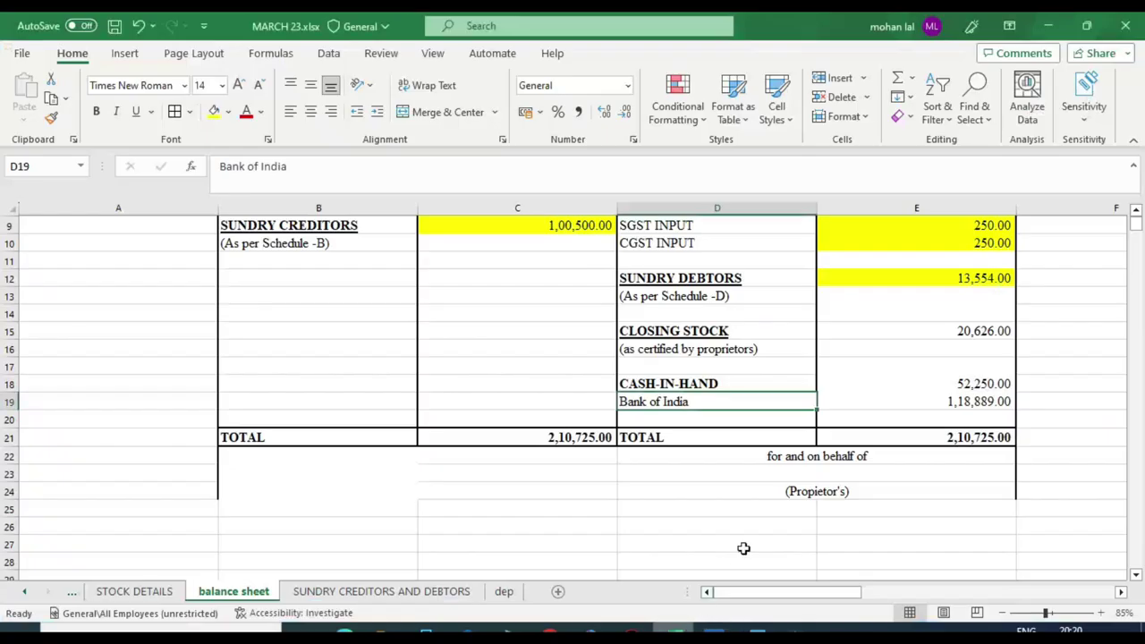
left_click(948, 331)
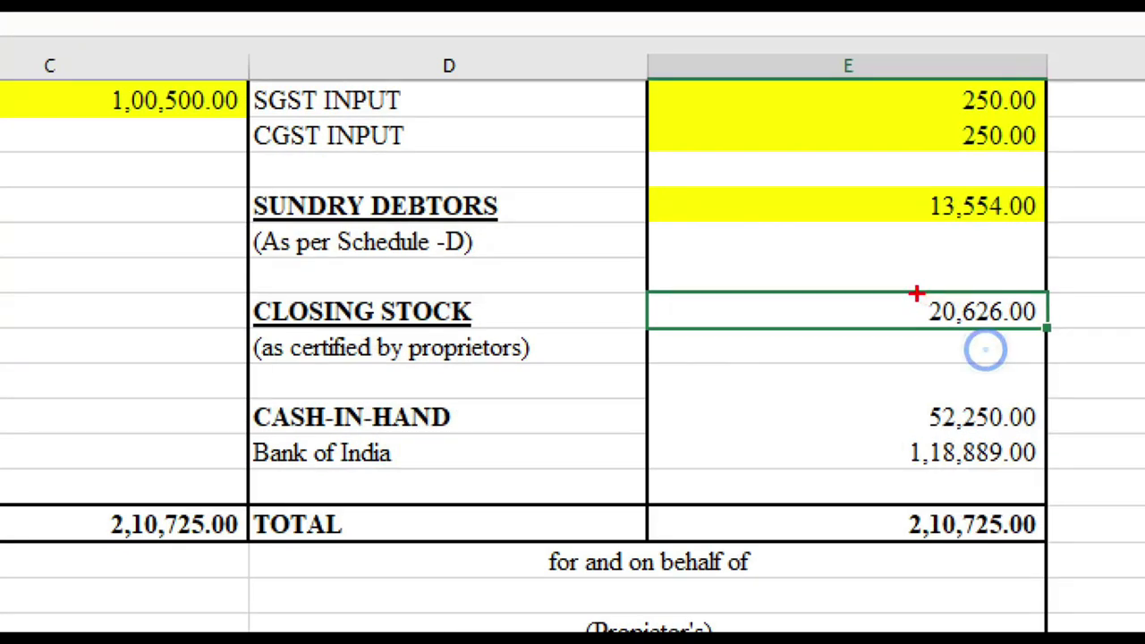
mouse_move(873, 274)
left_mouse_down()
mouse_move(1027, 346)
mouse_move(1080, 351)
left_mouse_up()
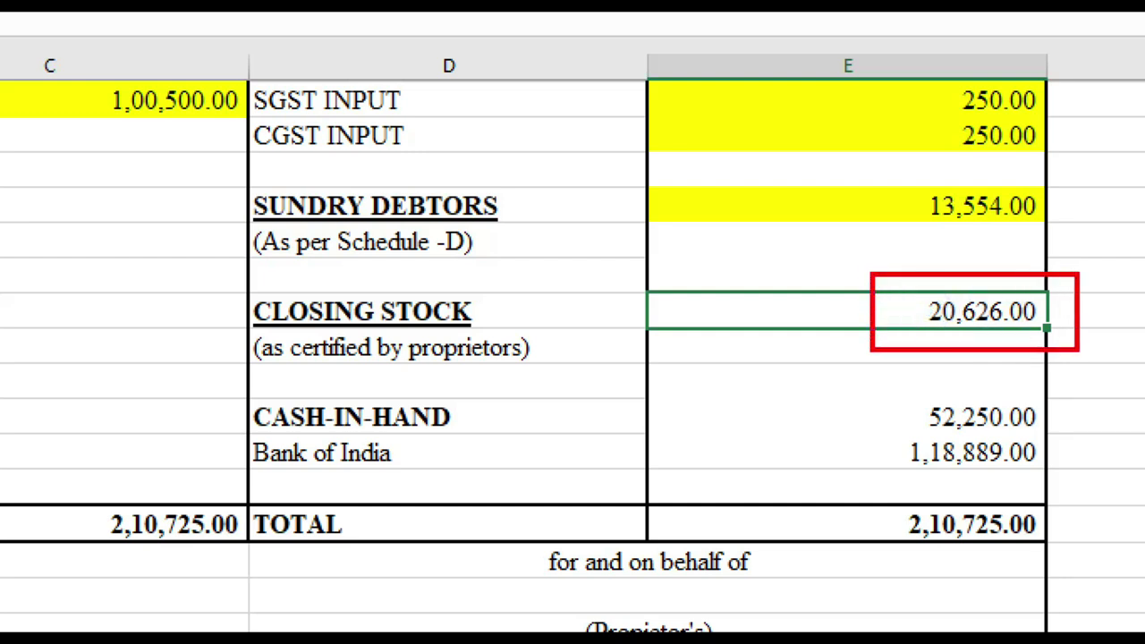
left_click(581, 307)
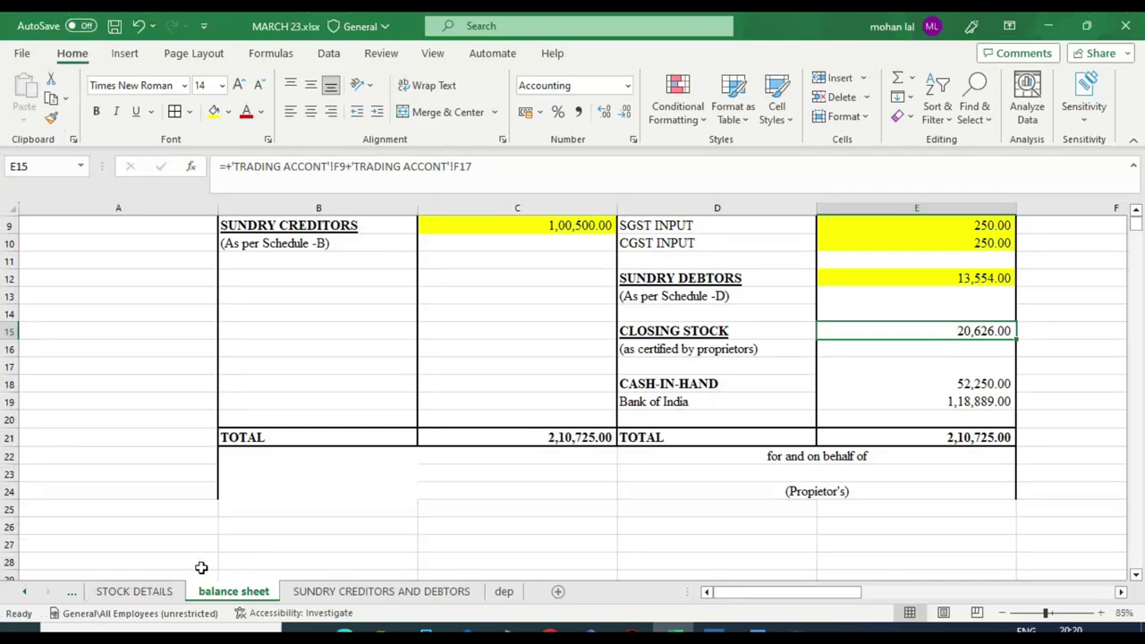
left_click(22, 593)
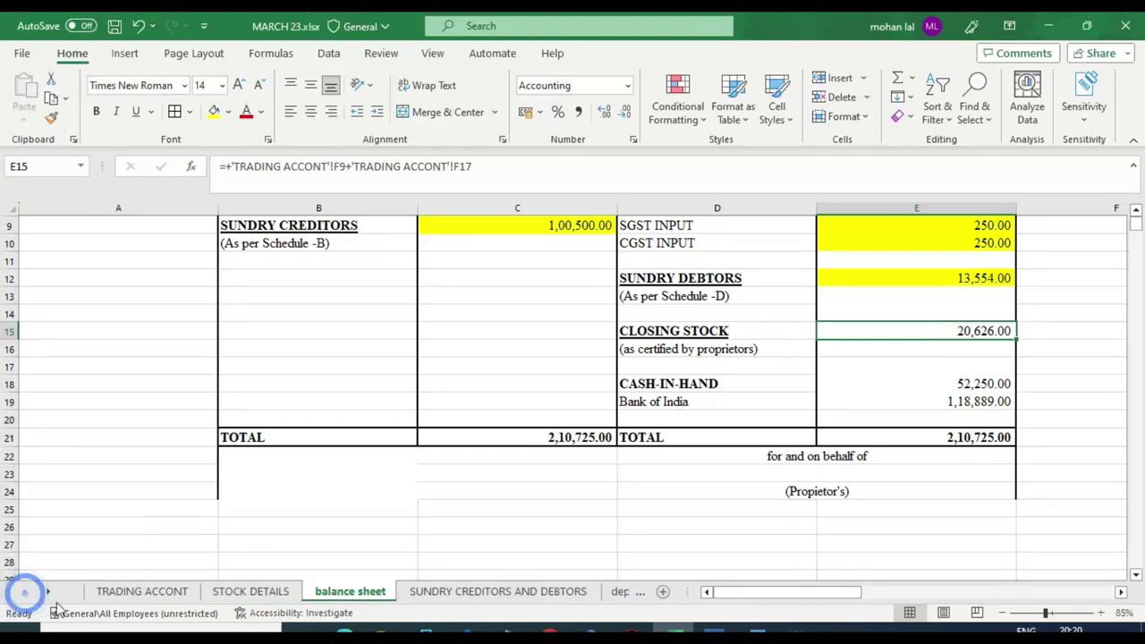
left_click(127, 592)
left_click(659, 324)
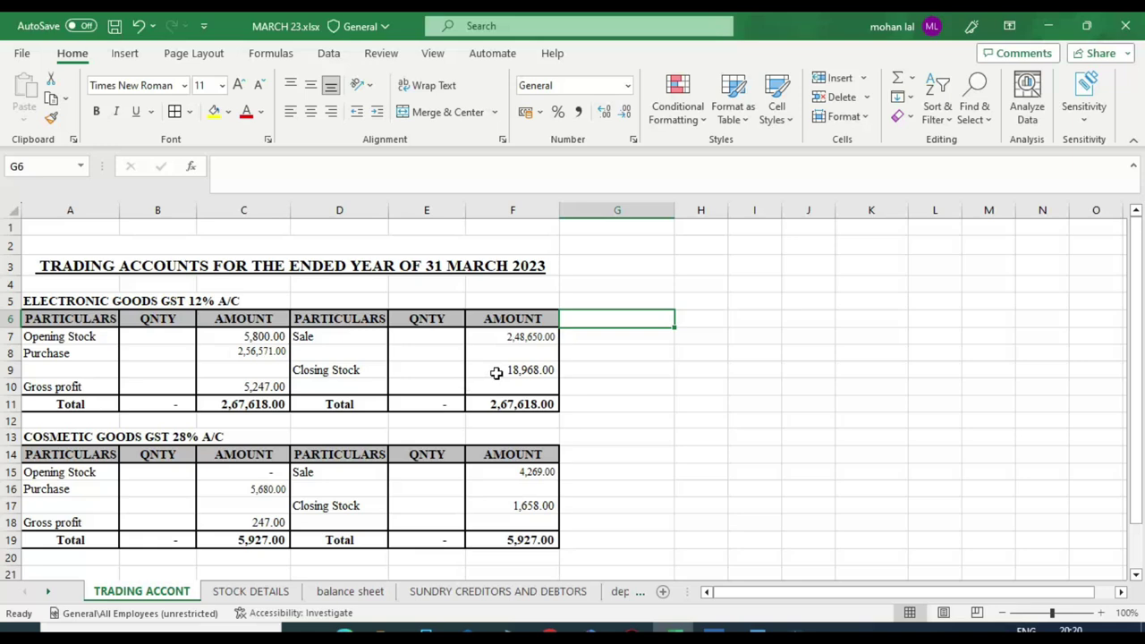
left_click(496, 373)
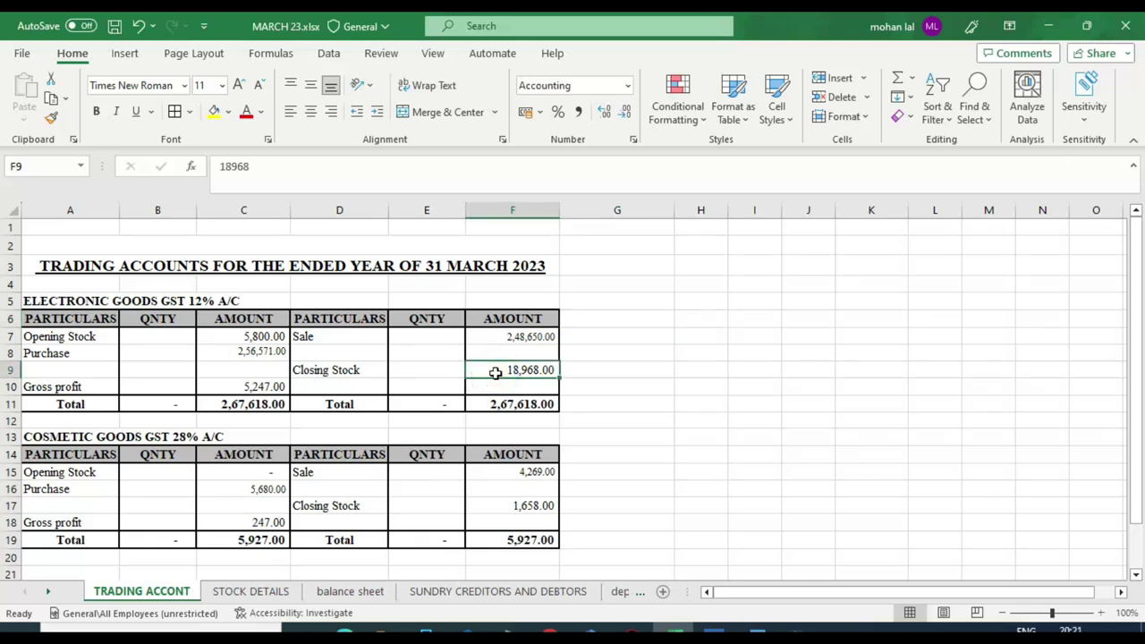
scroll(527, 376, "down", 1)
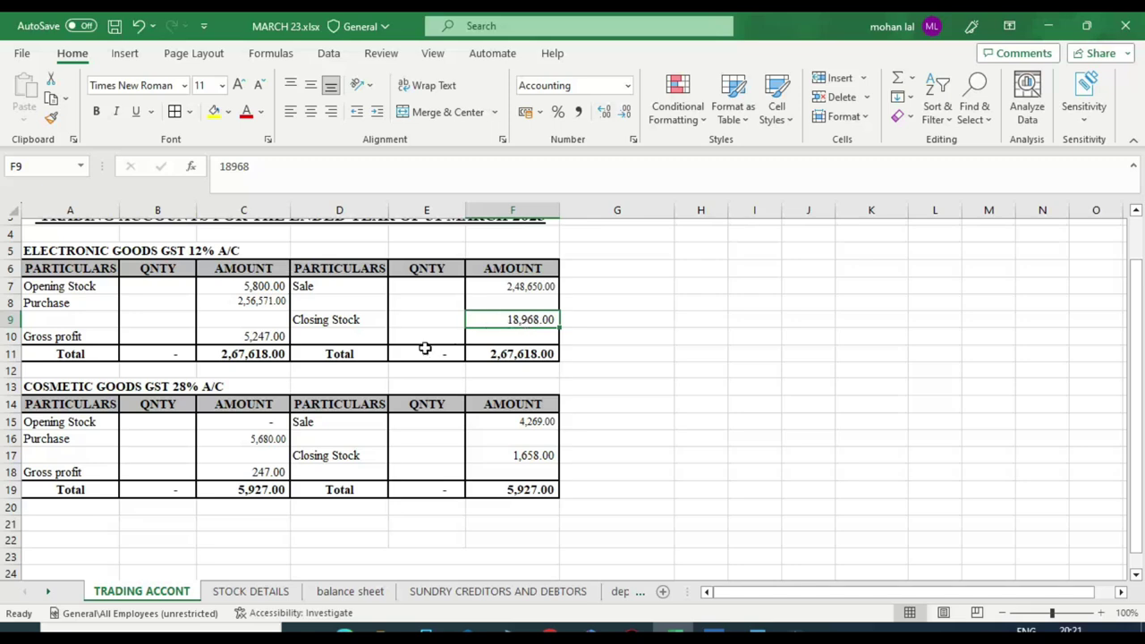
Examine the item names, quantities, values and total for GST 12% stock on the STOCK DETAILS sheet against the trading account.
left_click(251, 591)
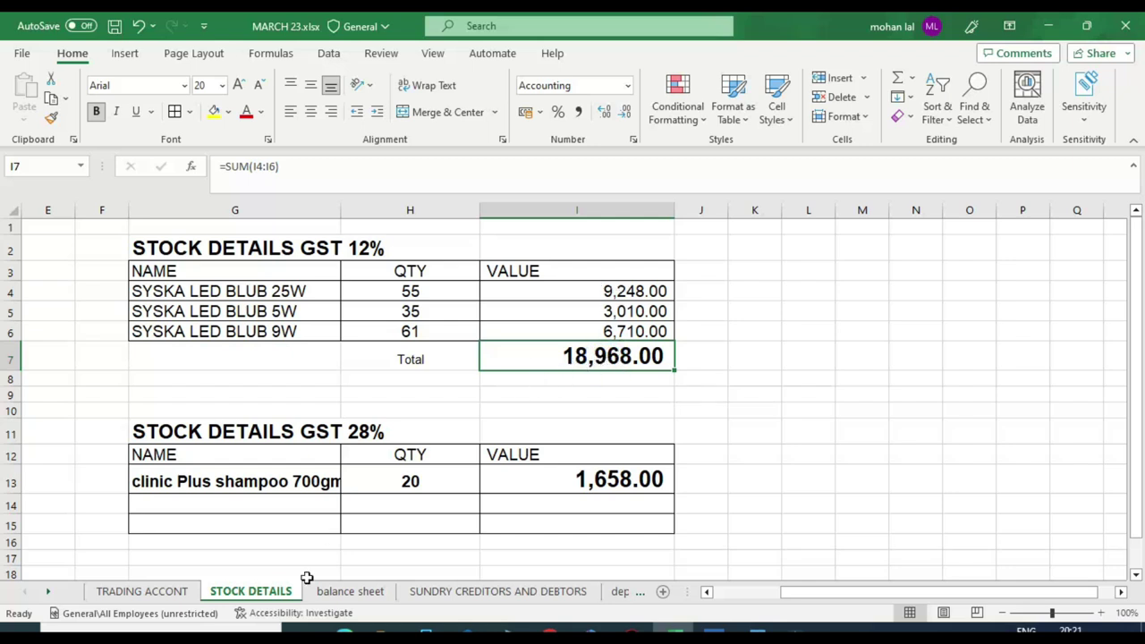
left_click(210, 294)
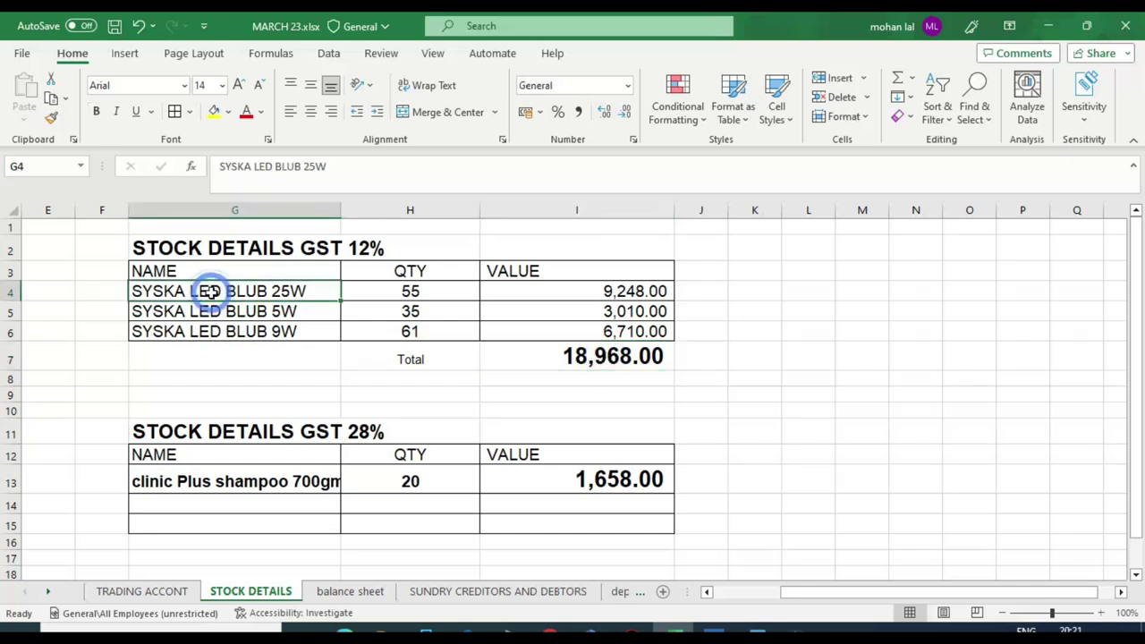
left_click(366, 295)
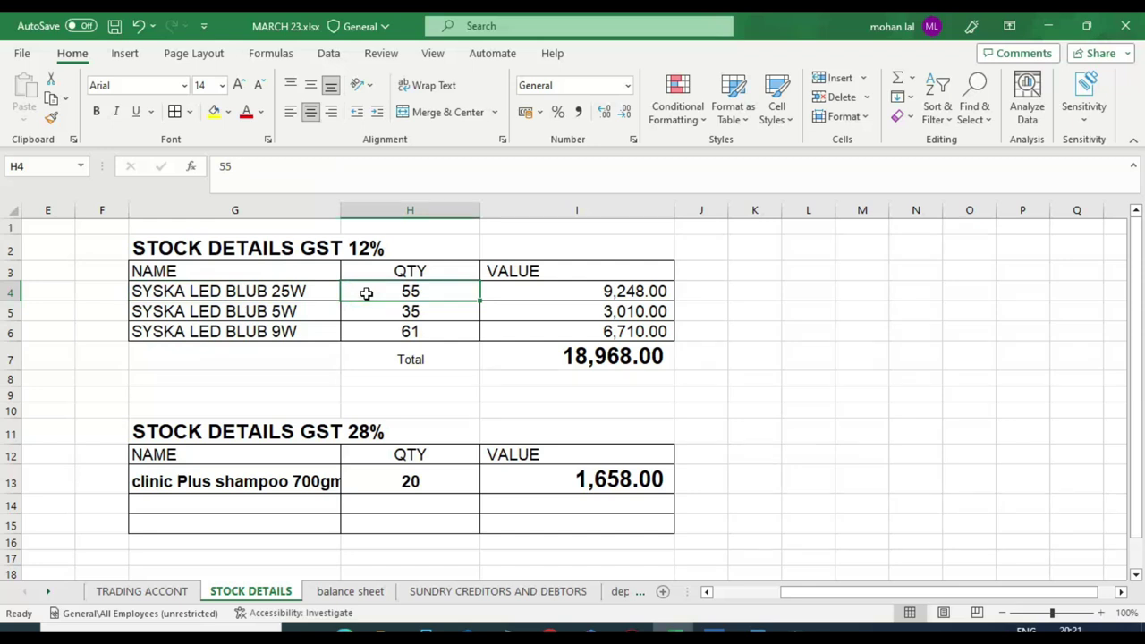
left_click(598, 293)
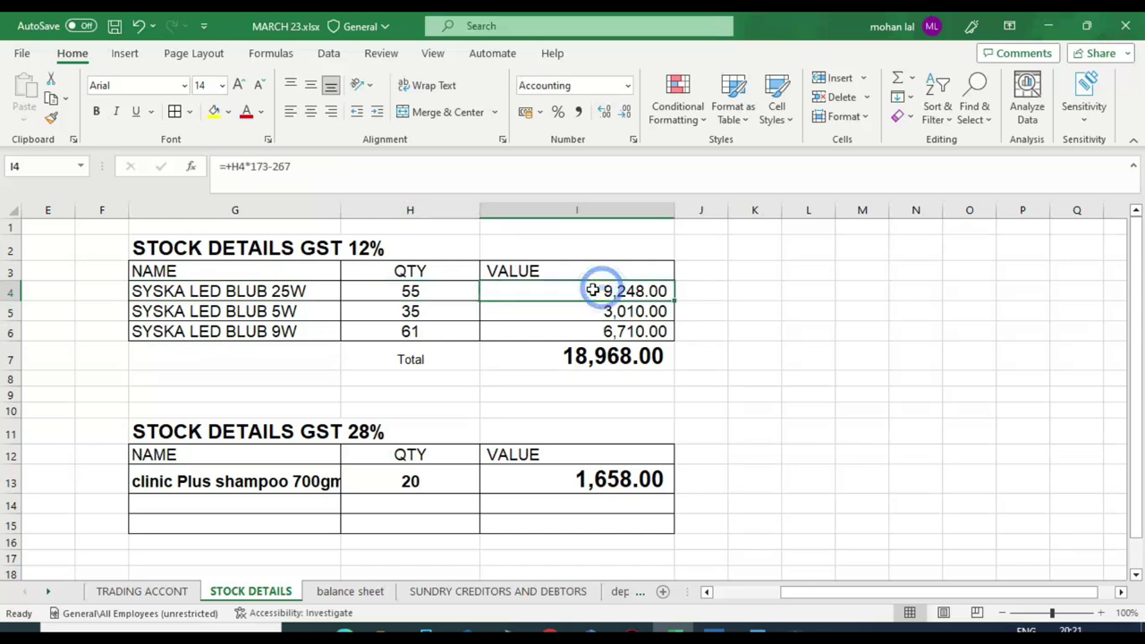
left_click(633, 355)
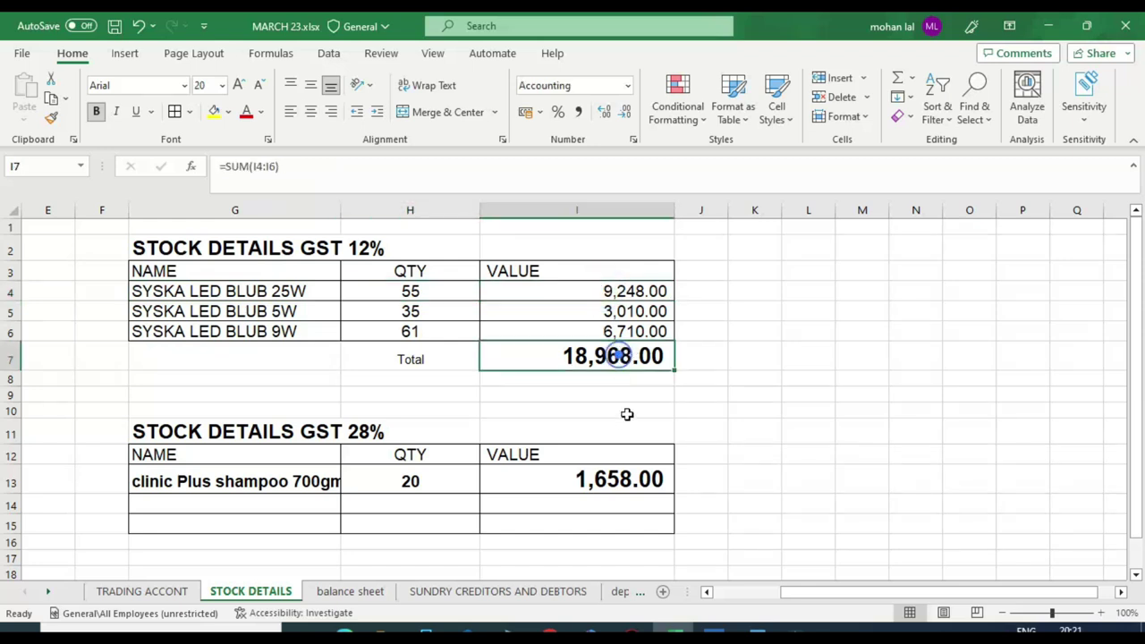
left_click(143, 591)
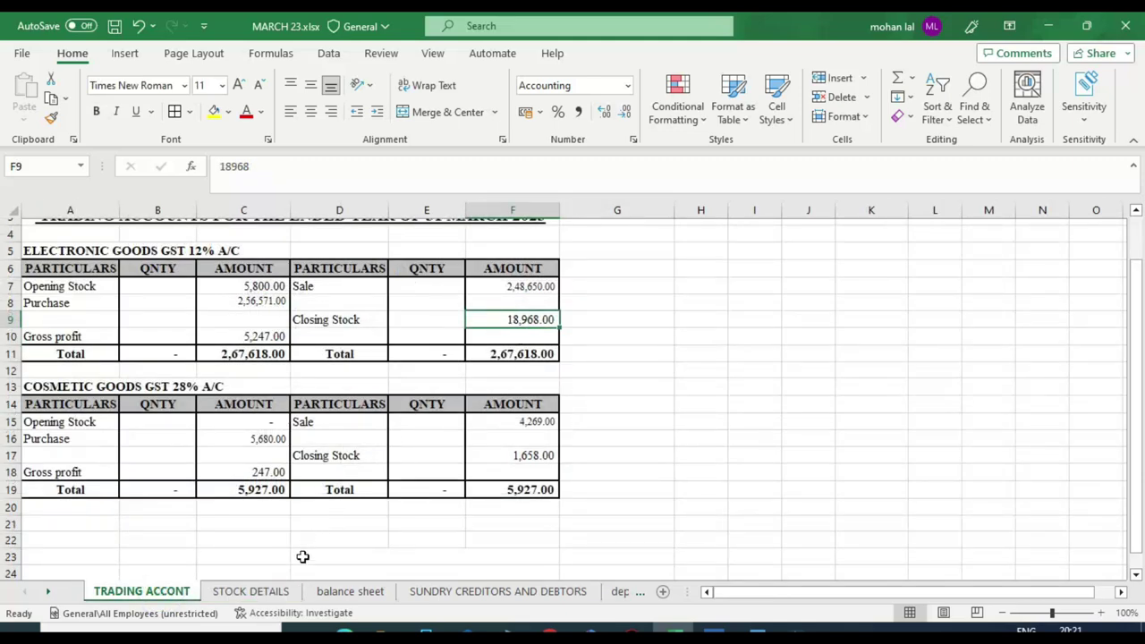
left_click(250, 592)
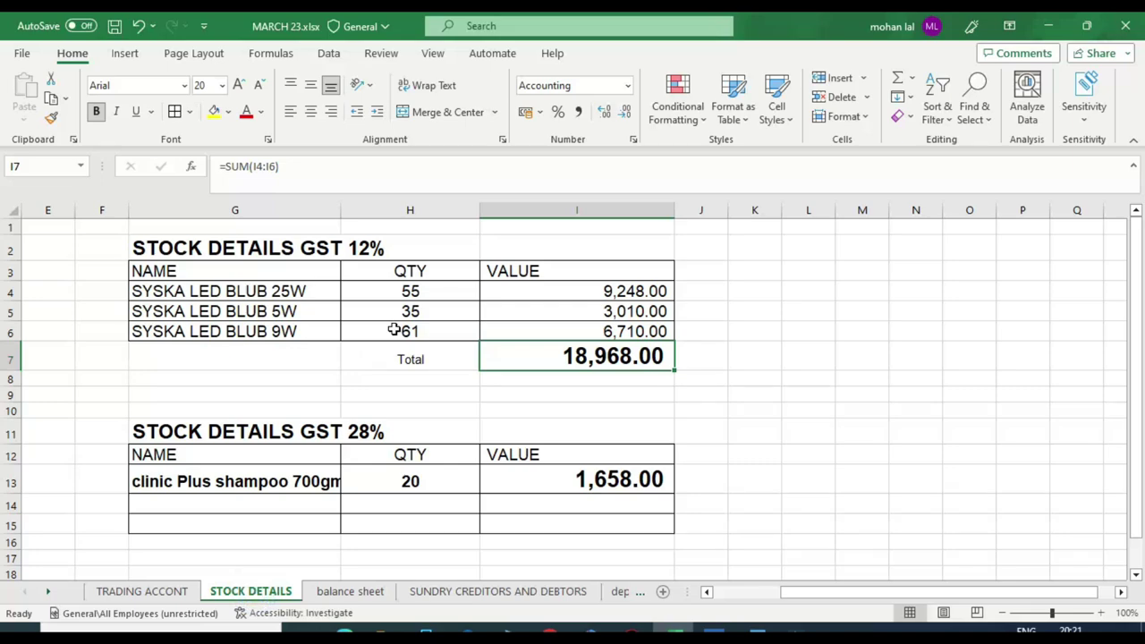
Switch to TallyPrime, leave ledger alteration, list the stock items for alteration, and return to the Excel stock details.
left_click(714, 631)
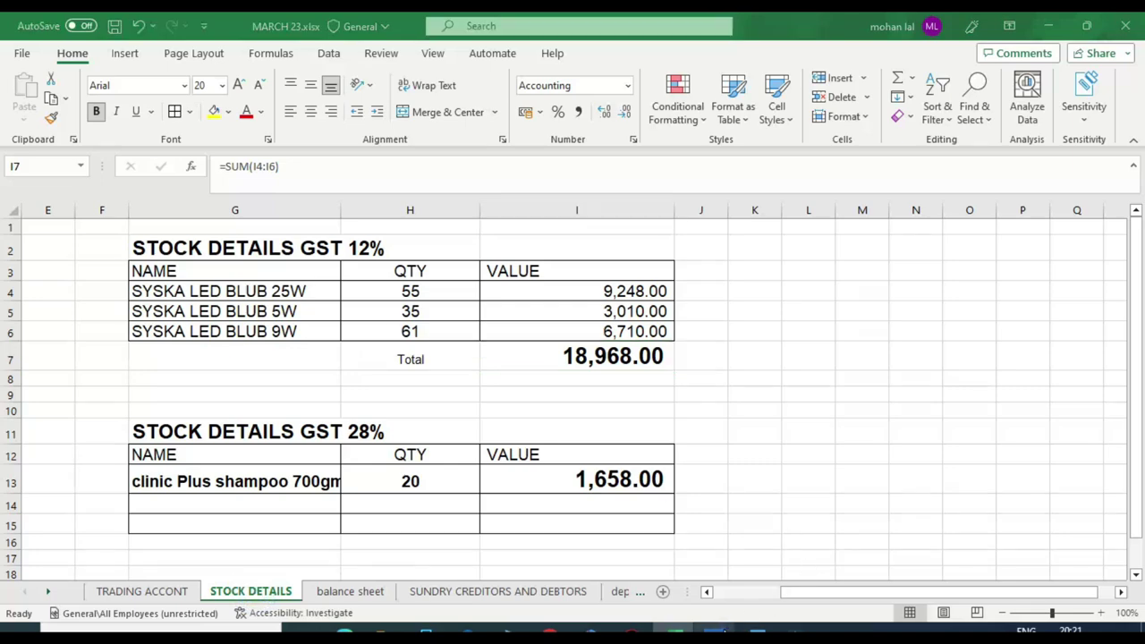
key("Escape")
key("Escape")
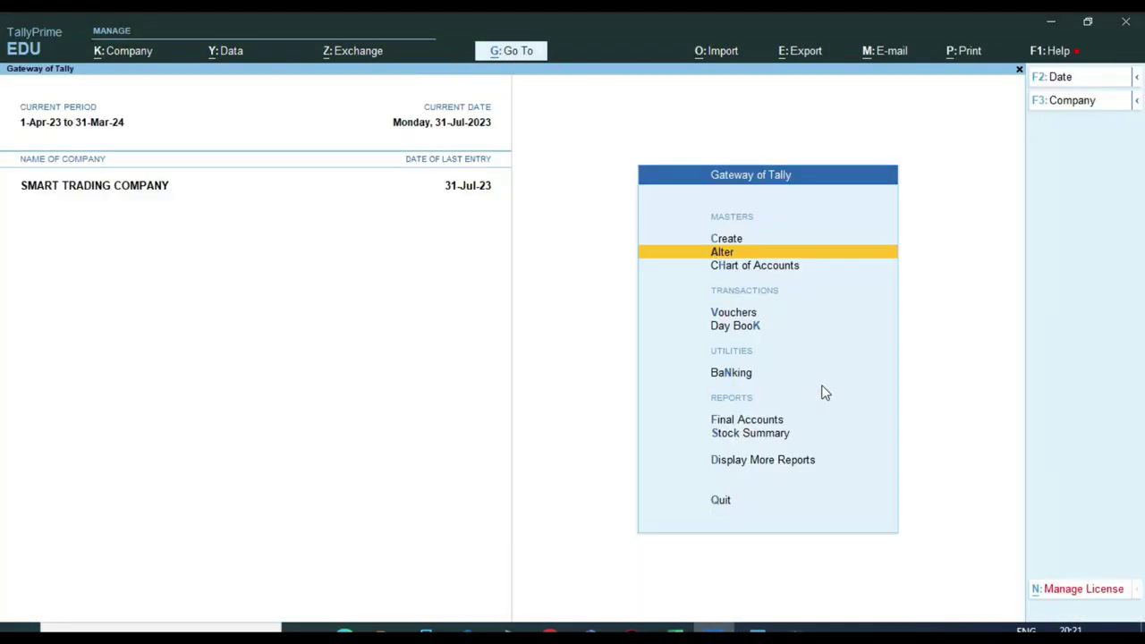
key("Down")
key("Return")
key("Down")
key("Down")
key("Down")
key("Down")
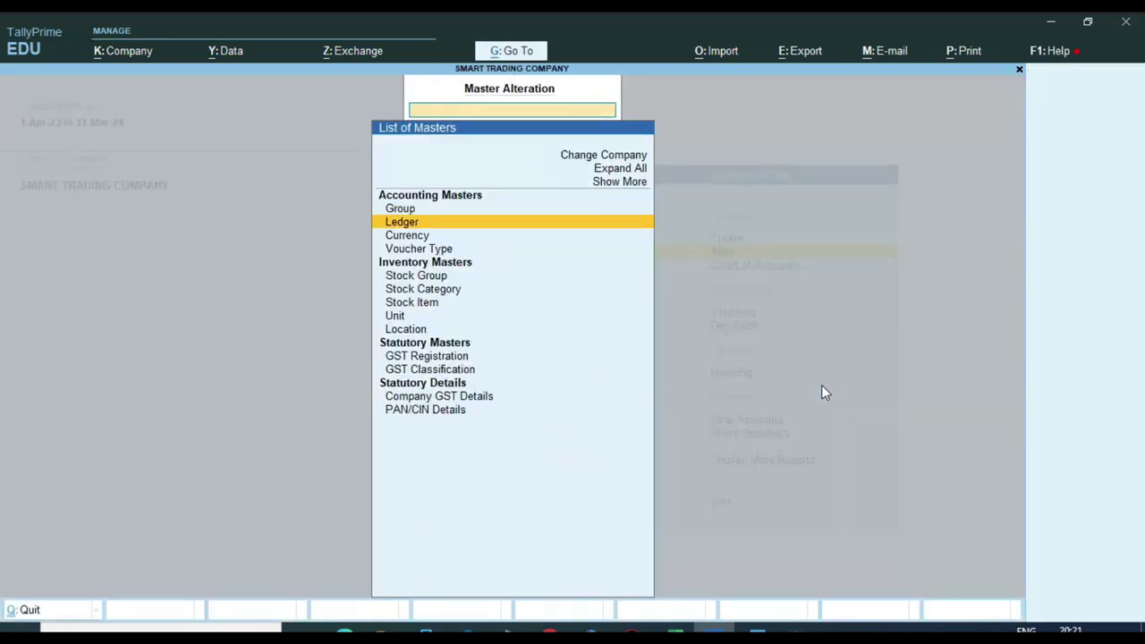
key("Down")
key("Down")
key("Down")
key("Return")
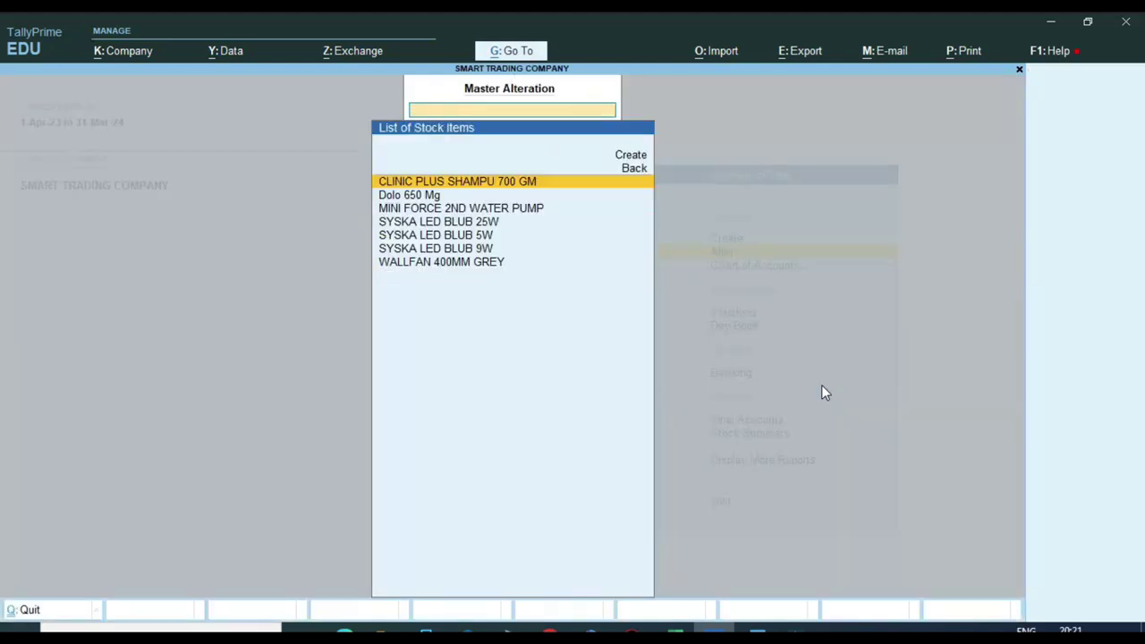
key("alt+Tab")
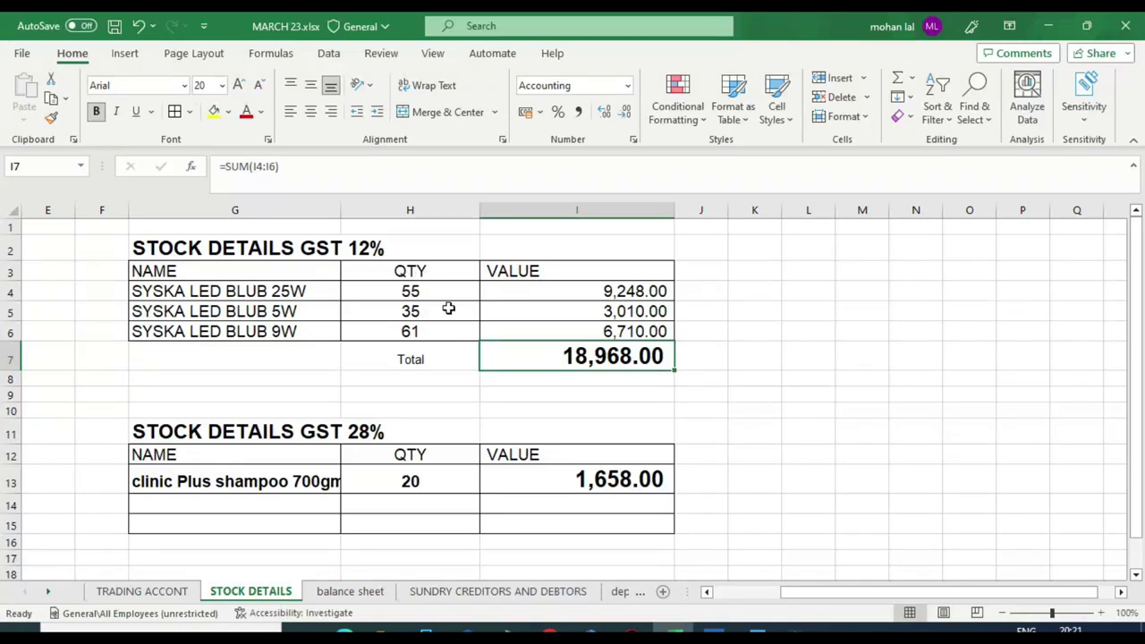
Select the SYSKA LED BLUB 25W entry in the stock details, switch to TallyPrime, and open that stock item's opening balance for editing.
left_click(316, 291)
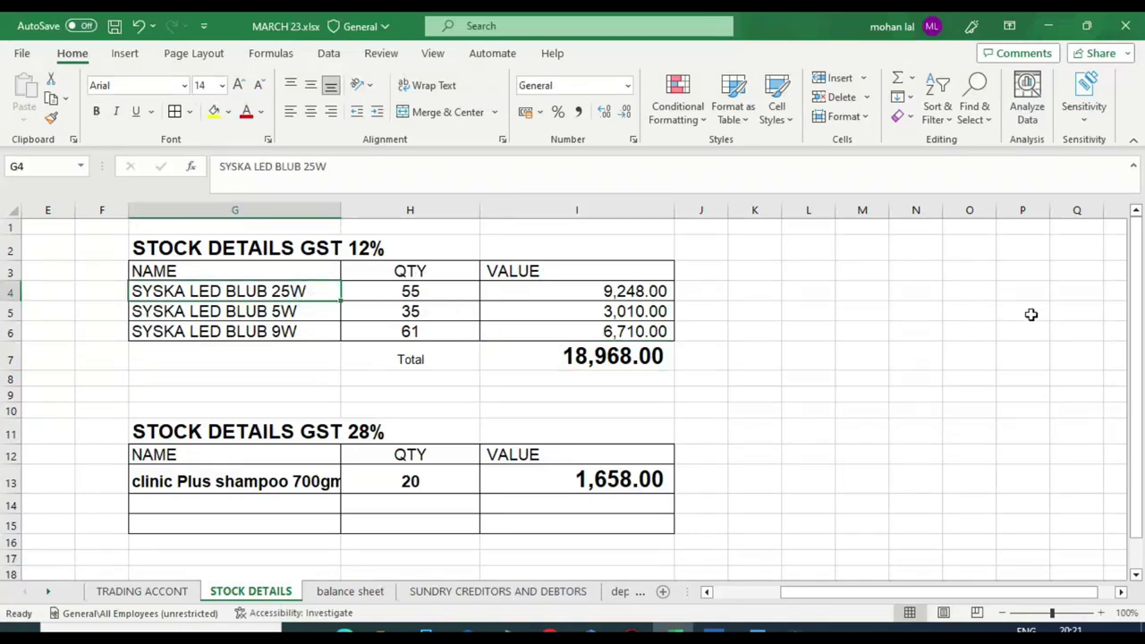
key("alt+Tab")
key("Down")
key("Down")
key("Down")
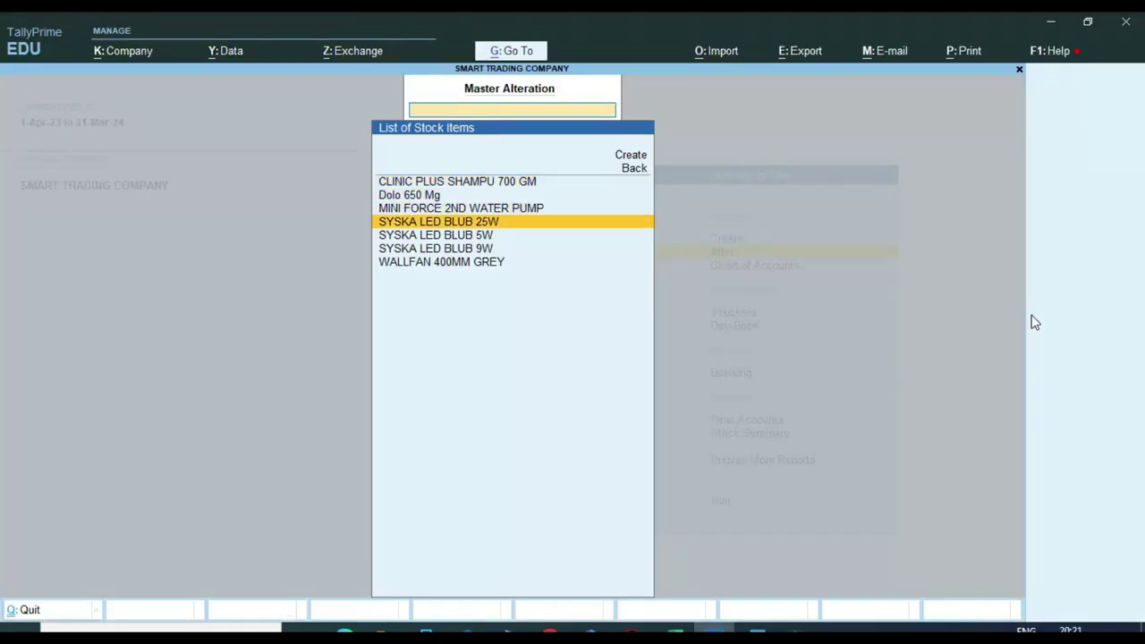
key("Return")
key("Return")
key("Return")
key("Return")
key("Return")
key("Return")
key("Return")
key("Return")
key("Return")
key("Return")
key("Return")
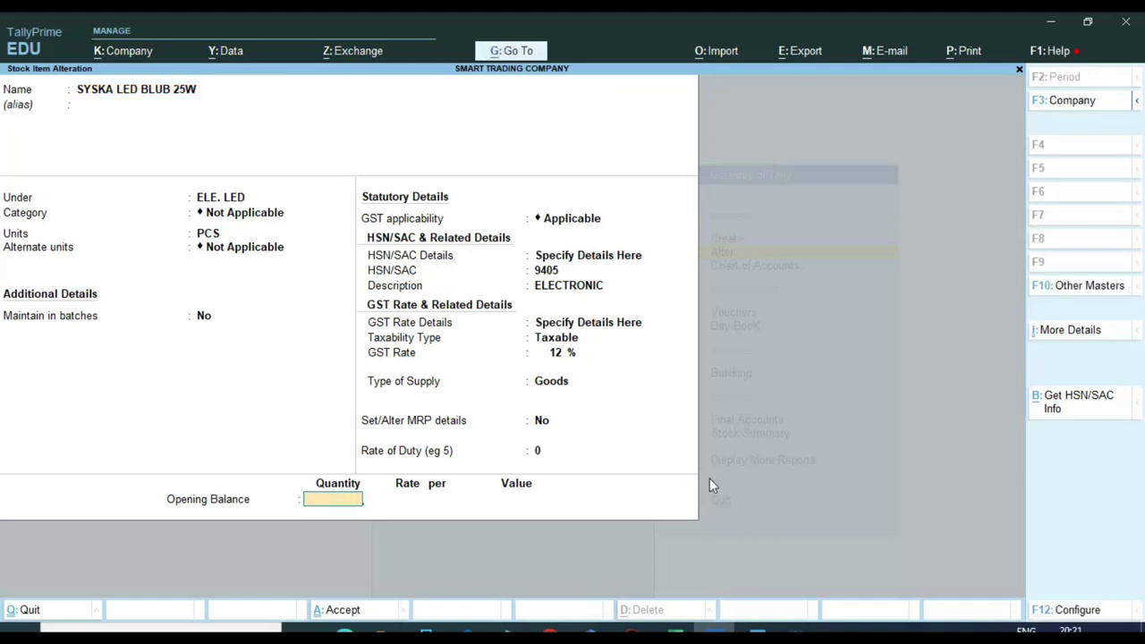
Look up the SYSKA LED BLUB 25W quantity in Excel and set the TallyPrime opening quantity to 55 PCS.
key("alt+Tab")
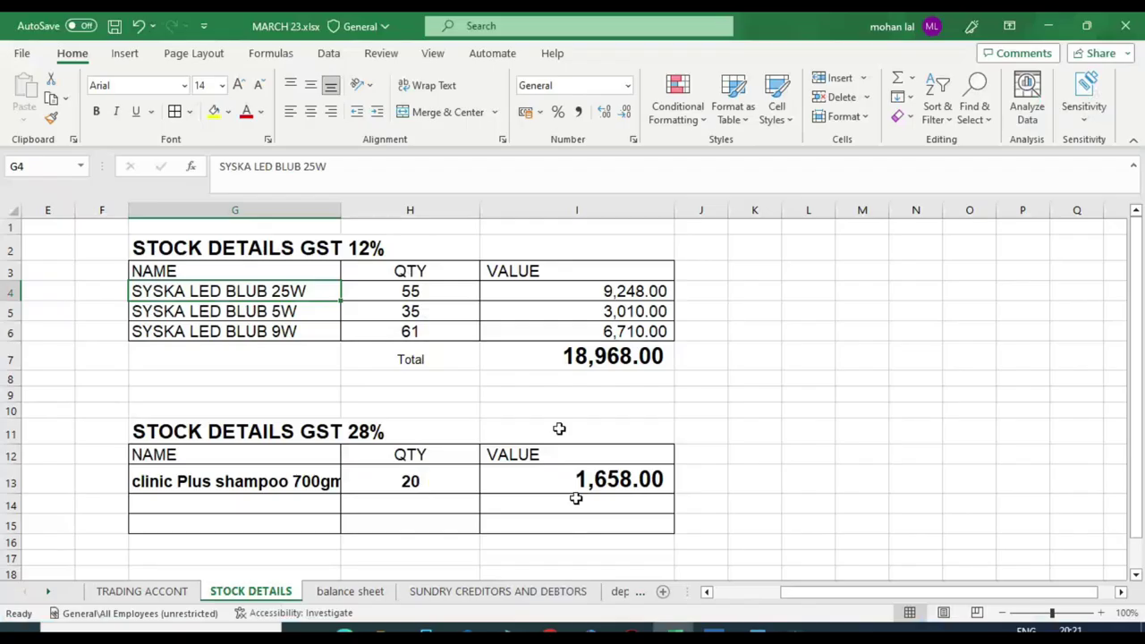
left_click(439, 290)
key("alt+Tab")
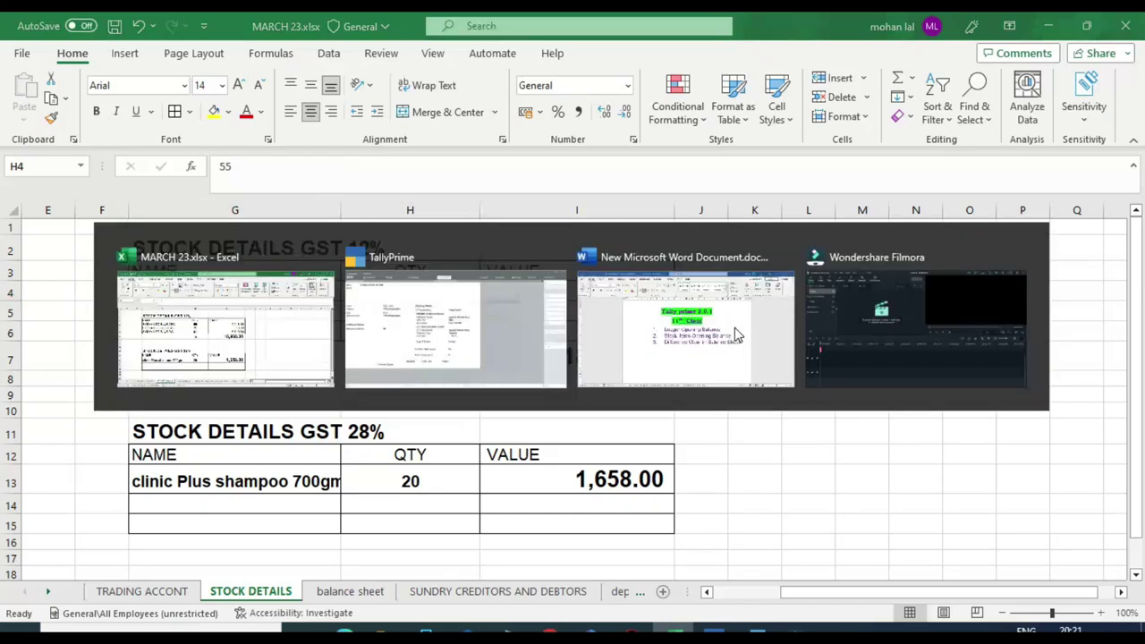
key("Return")
key("Return")
key("Return")
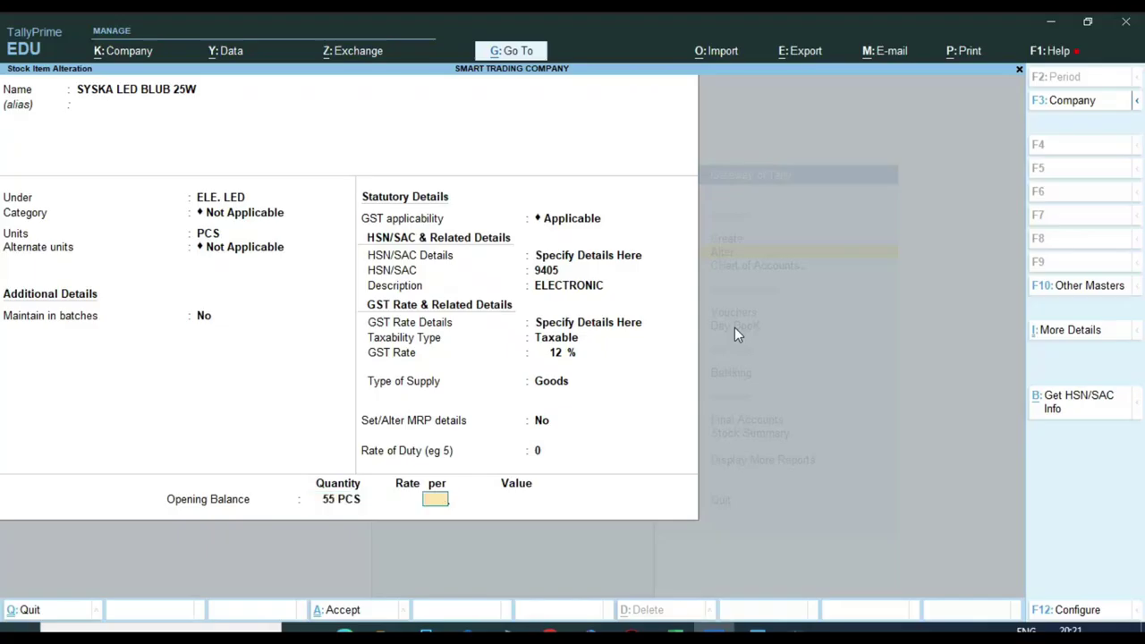
Look up the SYSKA LED BLUB 25W value in Excel, set the opening value to 9248 in TallyPrime, and save the item.
key("alt+Tab")
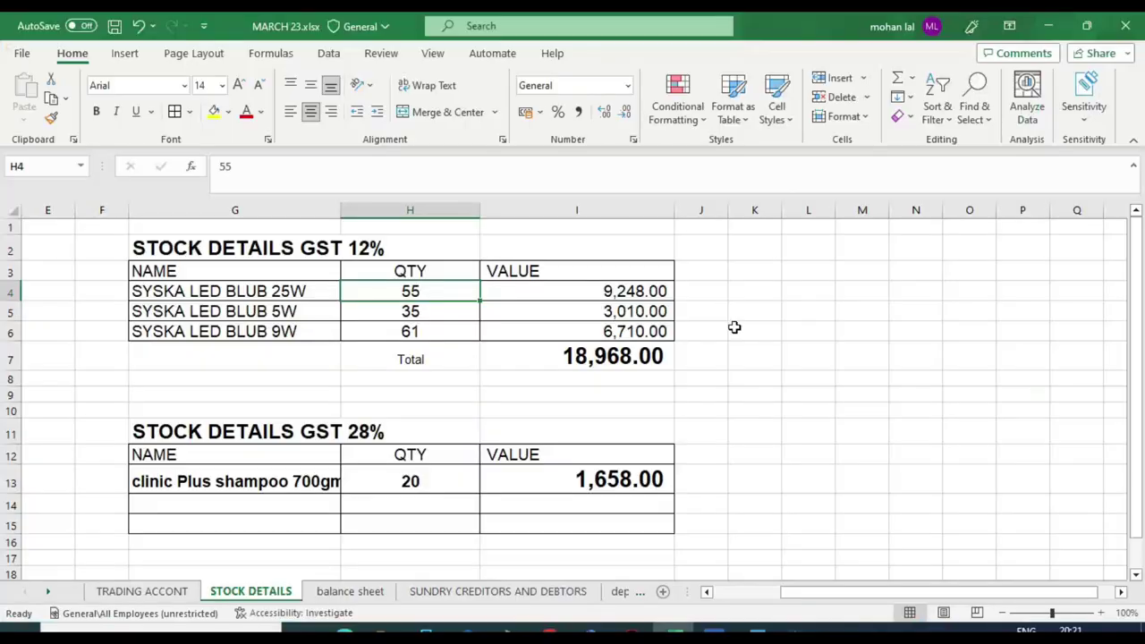
left_click(606, 290)
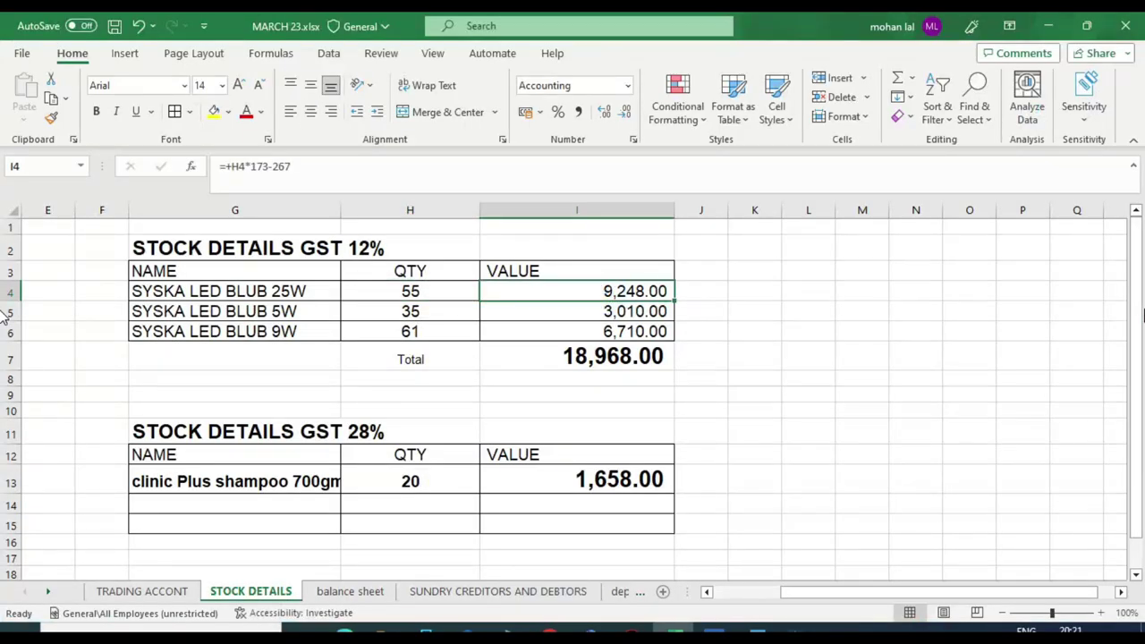
key("alt+Tab")
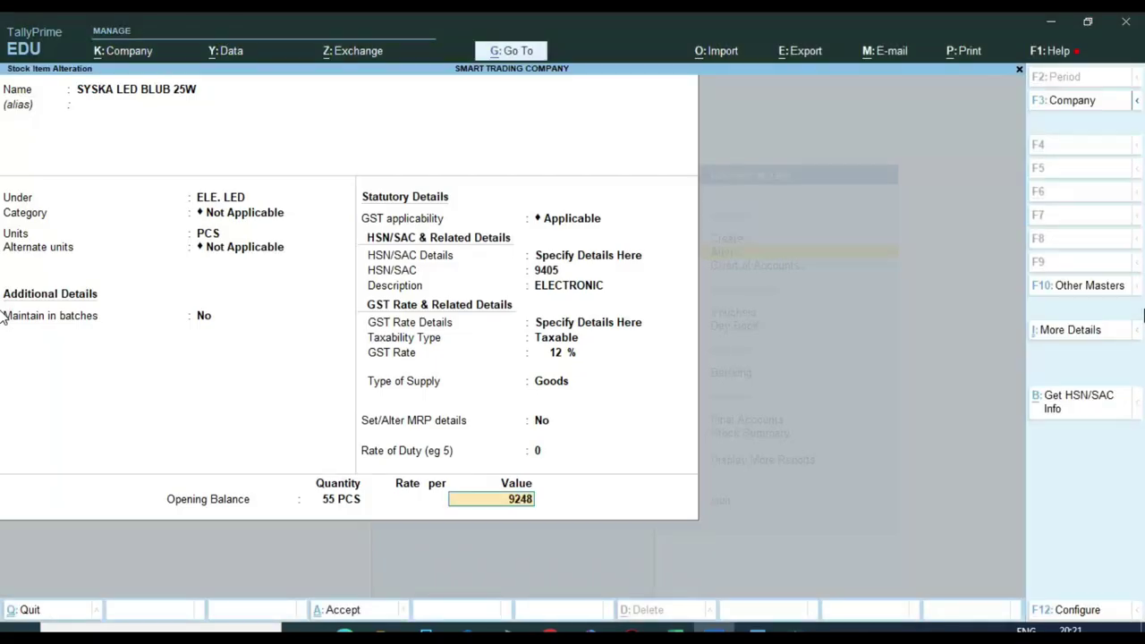
key("Return")
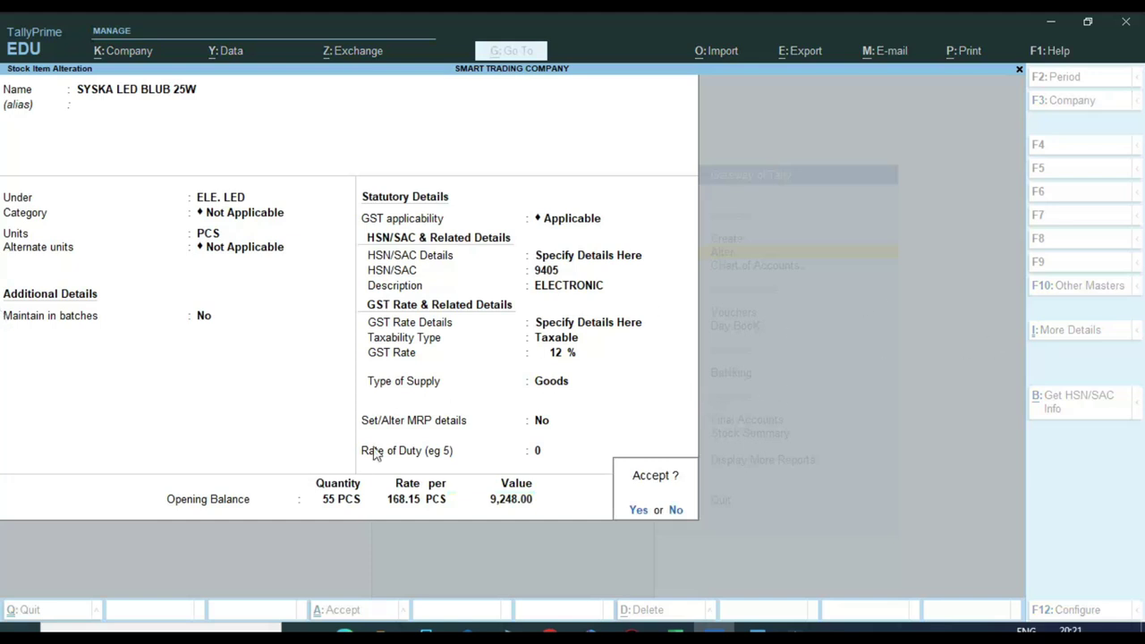
key("Return")
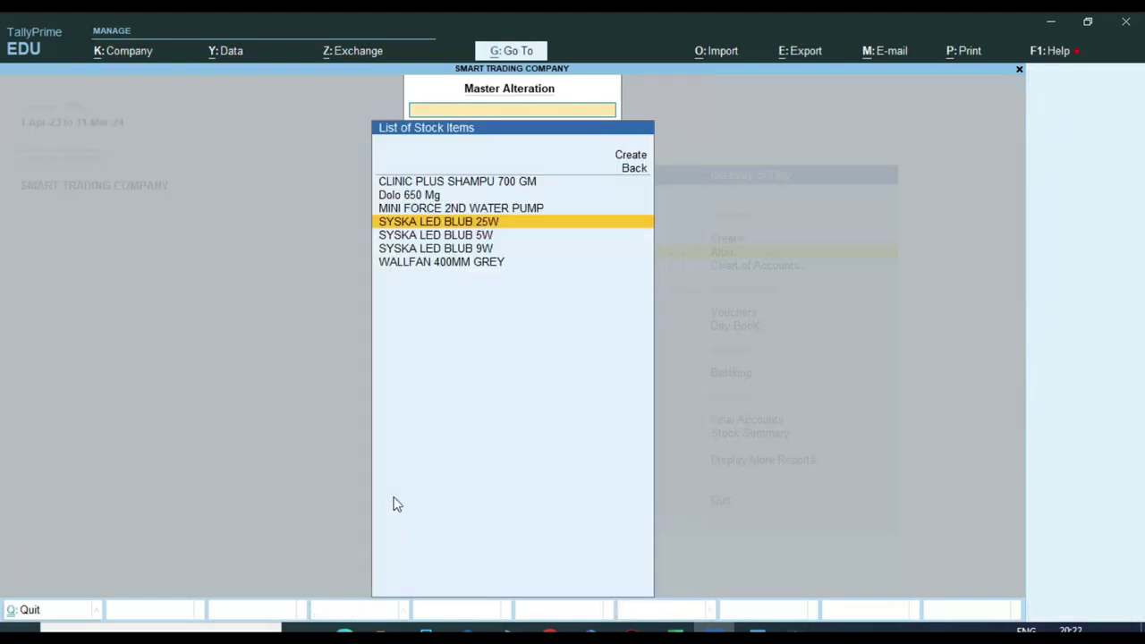
Check Excel, open SYSKA LED BLUB 5W for alteration in TallyPrime, and set its opening quantity to 35 PCS.
key("alt+Tab")
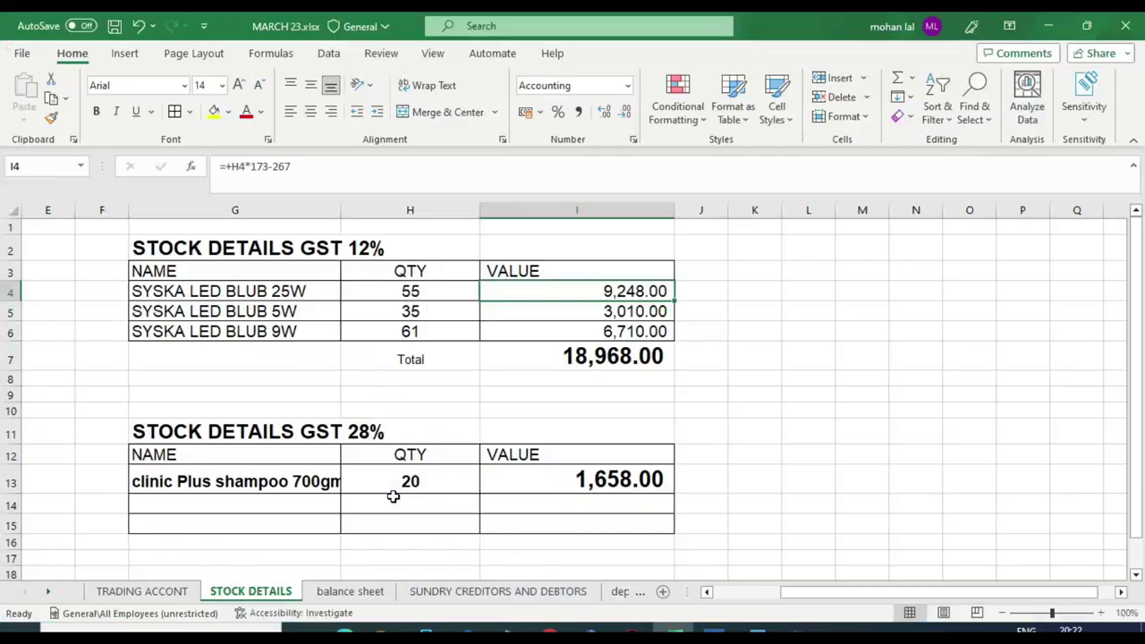
key("alt+Tab")
key("Down")
key("Return")
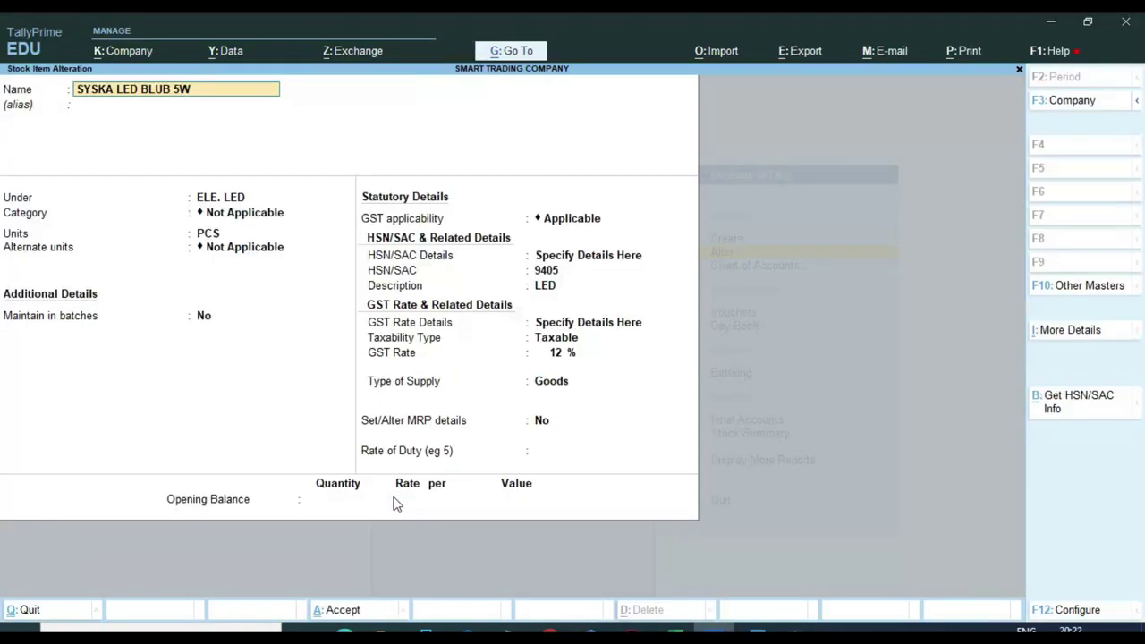
left_click(397, 504)
key("alt+Tab")
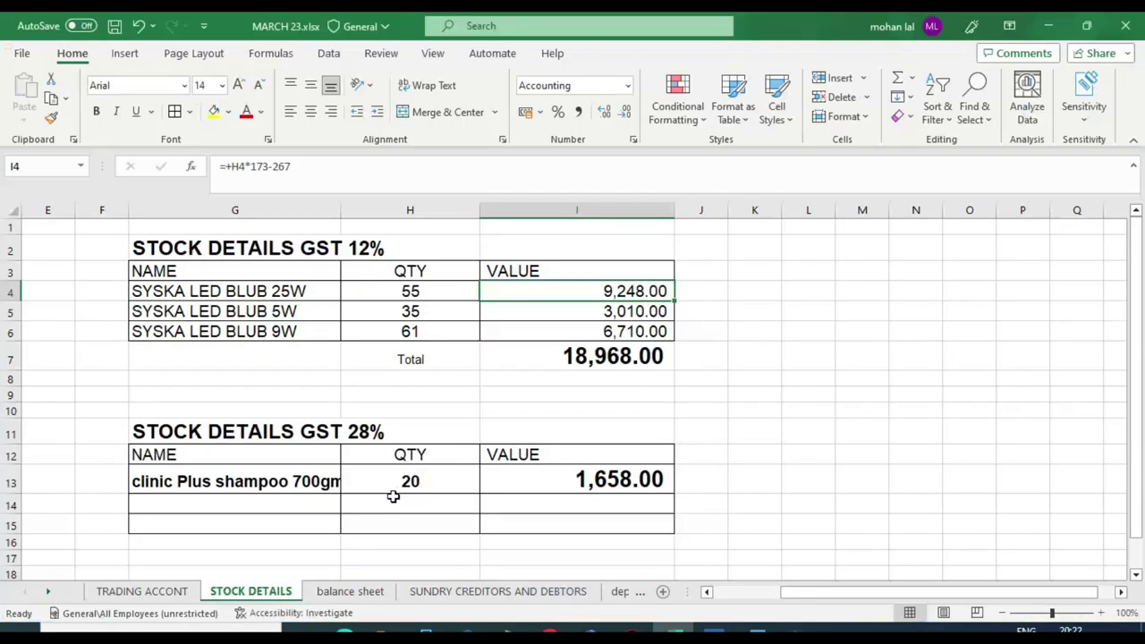
key("alt+Tab")
type("35")
key("Return")
key("Return")
key("Return")
Check the SYSKA LED BLUB 5W value in Excel, set its opening value to 3010 in TallyPrime, and save the item.
key("alt+Tab")
key("alt+Tab")
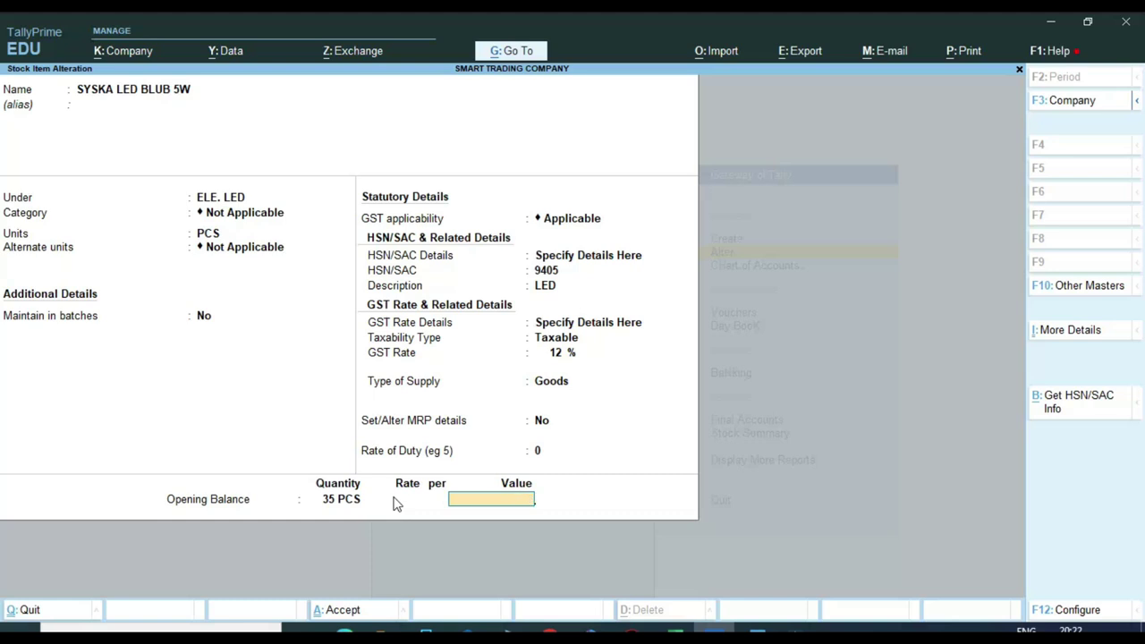
type("3010")
key("Return")
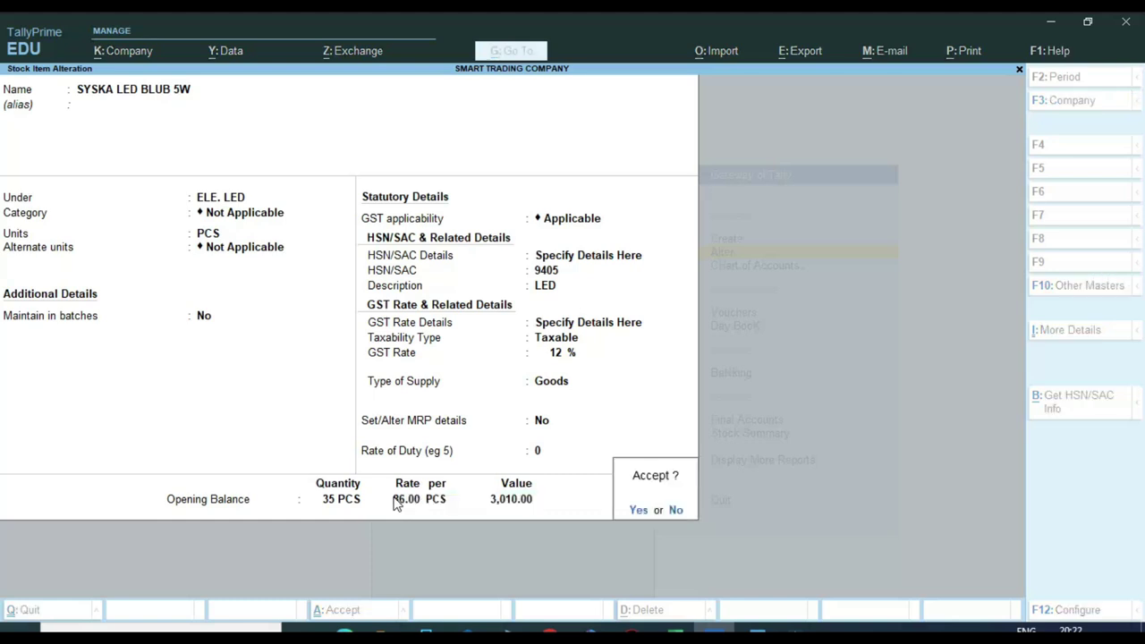
key("Return")
Open SYSKA LED BLUB 9W for alteration, look up its quantity in Excel, and set the opening quantity to 61 PCS.
key("Down")
key("Return")
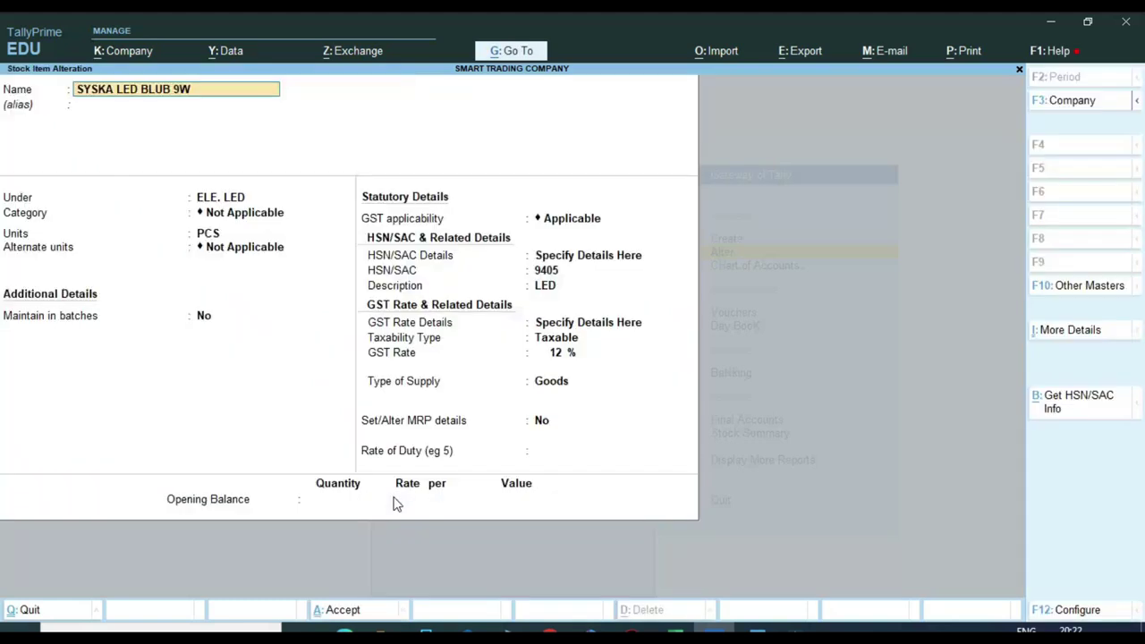
key("Return")
key("alt+Tab")
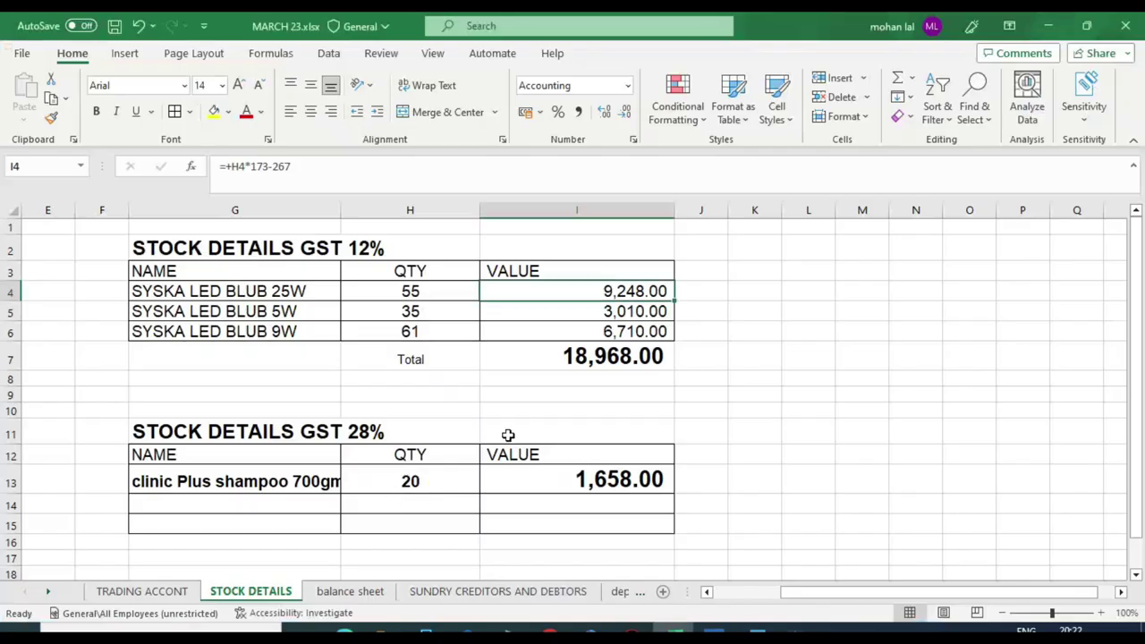
left_click(367, 329)
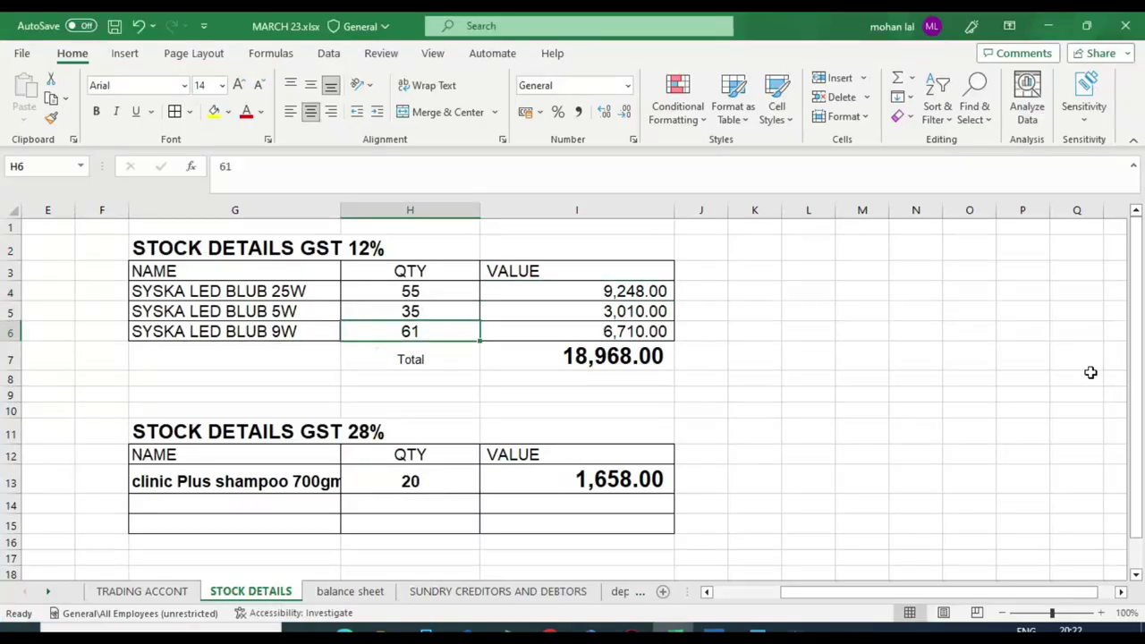
key("alt+Tab")
key("Return")
key("Return")
Check the SYSKA LED BLUB 9W value in Excel, set its opening value to 6710 in TallyPrime, and save the item.
key("alt+Tab")
key("alt+Tab")
type("6")
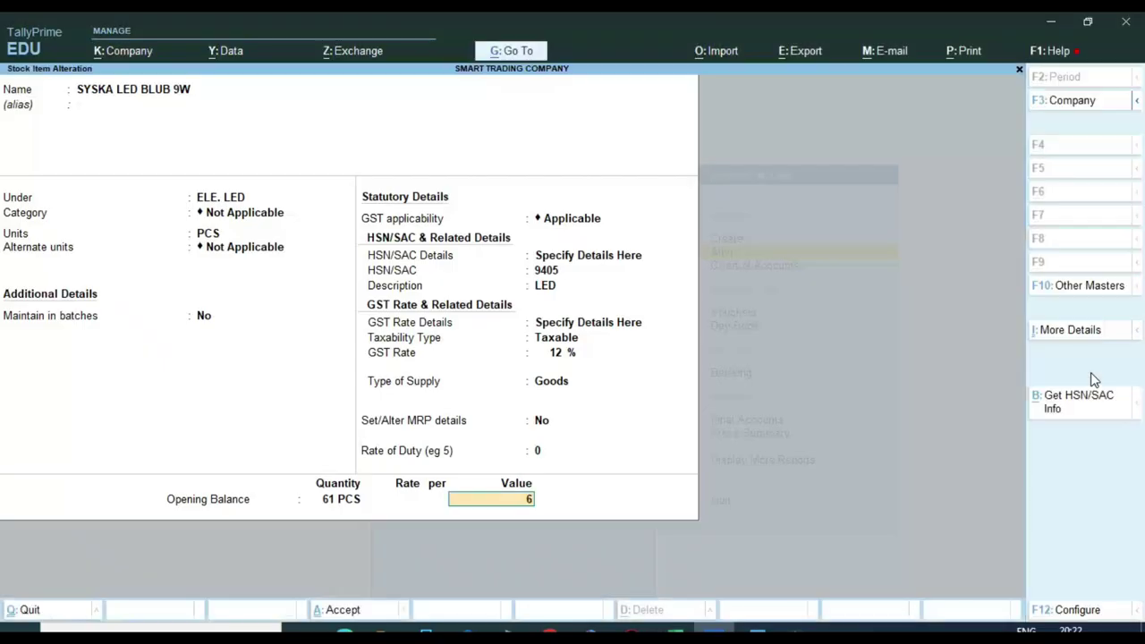
key("Return")
key("Return")
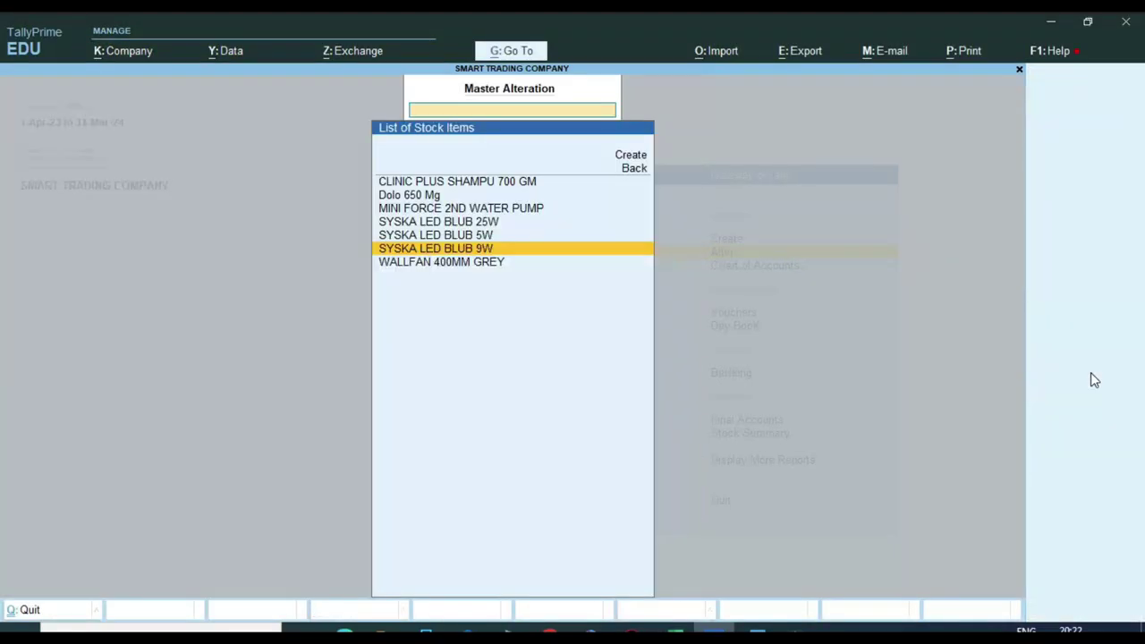
Find the GST 28% stock entry in Excel and open the CLINIC PLUS SHAMPU 700 GM opening balance for editing in TallyPrime.
key("alt+Tab")
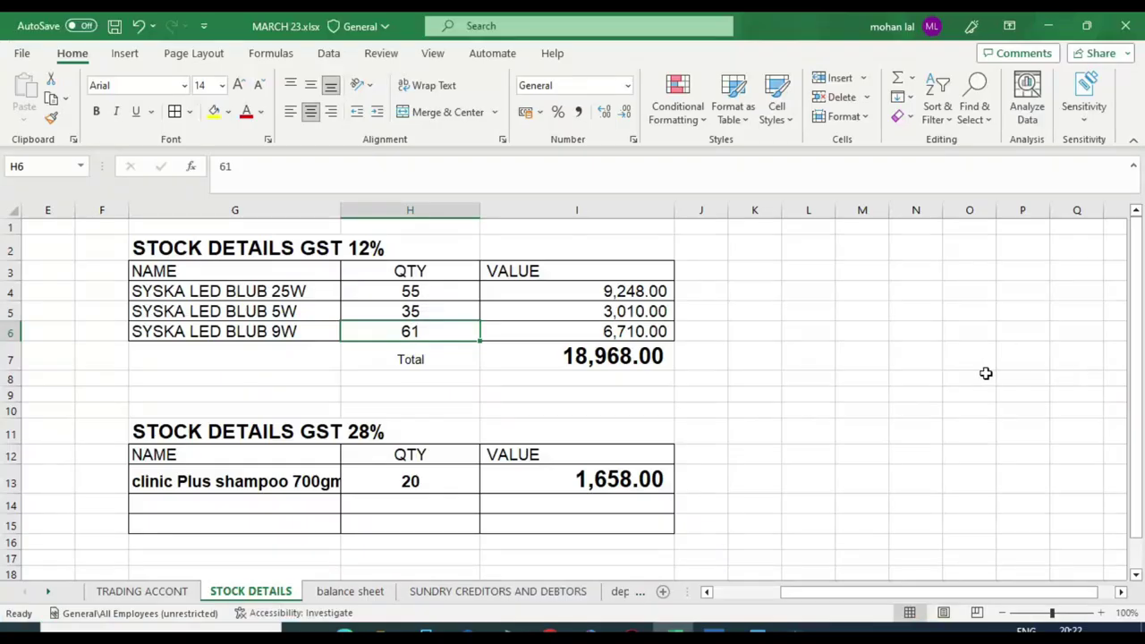
left_click(617, 485)
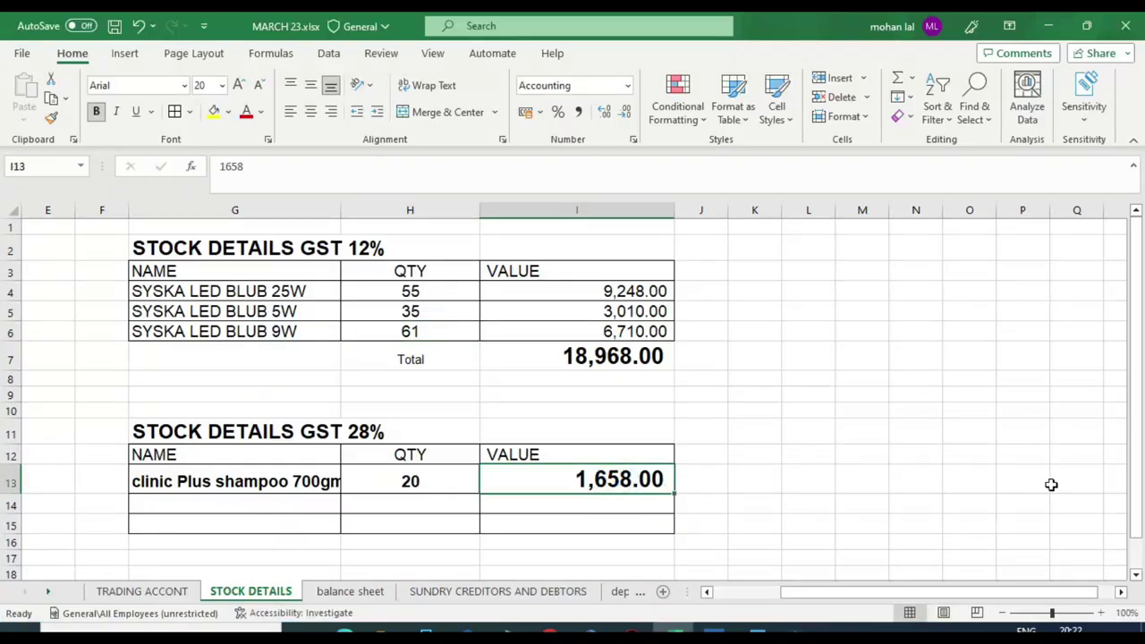
key("alt+Tab")
key("Up")
key("Up")
key("Up")
key("Up")
key("Up")
key("Up")
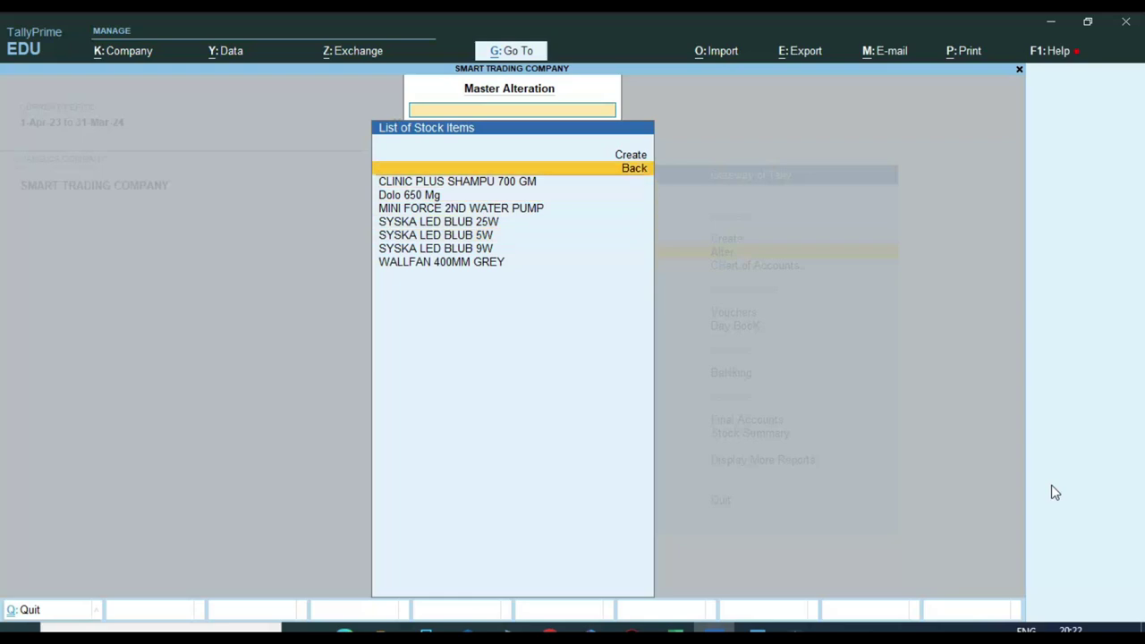
key("Down")
key("Return")
key("ctrl+Down")
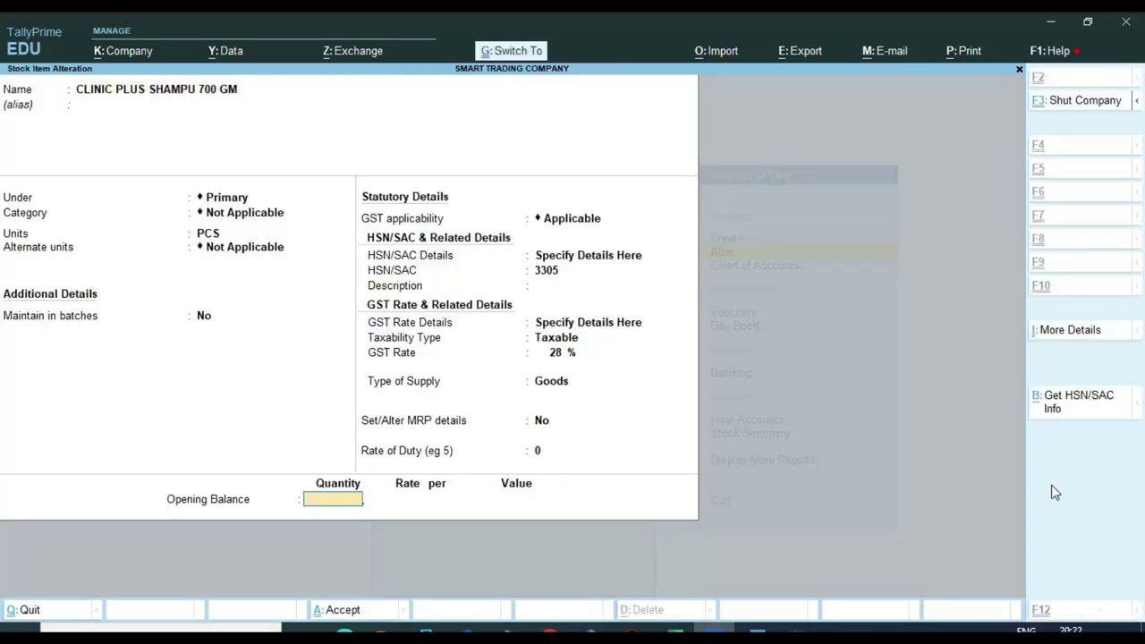
Check the shampoo quantity in Excel and set the CLINIC PLUS SHAMPU 700 GM opening quantity to 20 PCS.
key("alt+Tab")
key("alt+Tab")
type("20")
key("Return")
key("Return")
key("Return")
Check the shampoo value in Excel, set its opening value to 1658, save the item, and return to the Gateway of Tally.
key("alt+Tab")
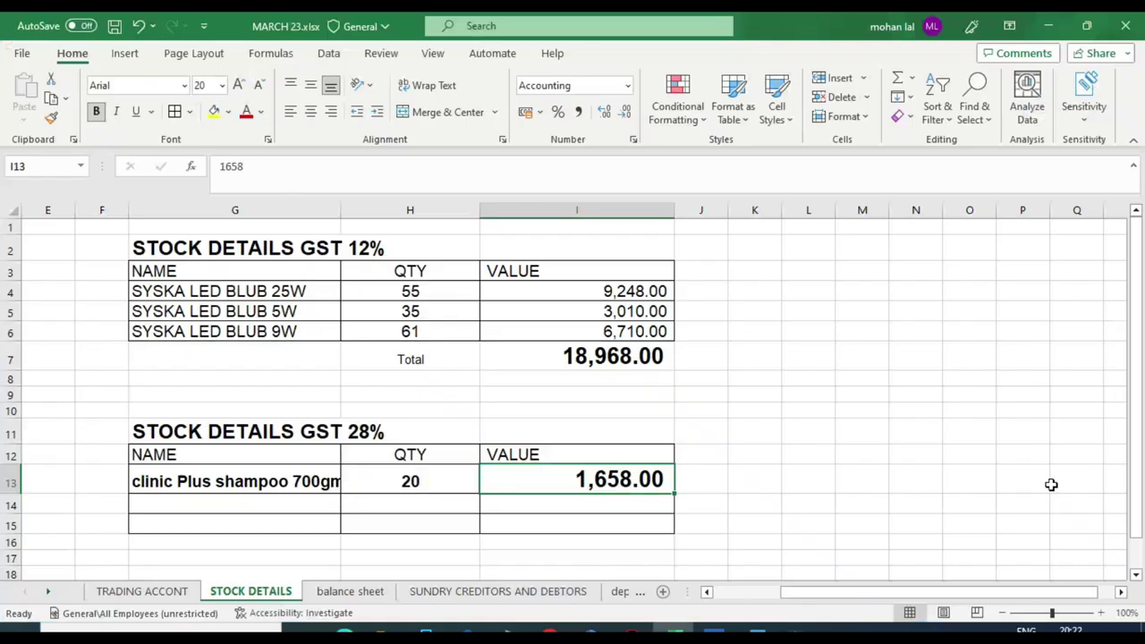
key("alt+Tab")
type("1658")
key("Return")
key("Return")
key("Escape")
key("Escape")
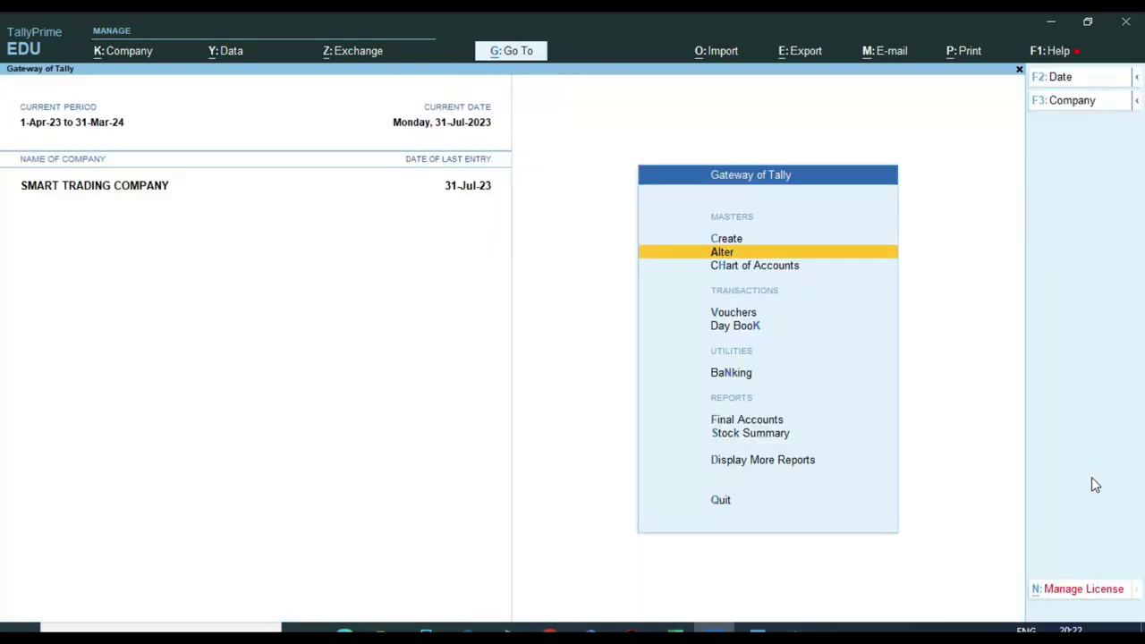
Open a new ledger creation form and compare the debit and credit amounts under Total Opening Balance.
key("Up")
key("Return")
key("Down")
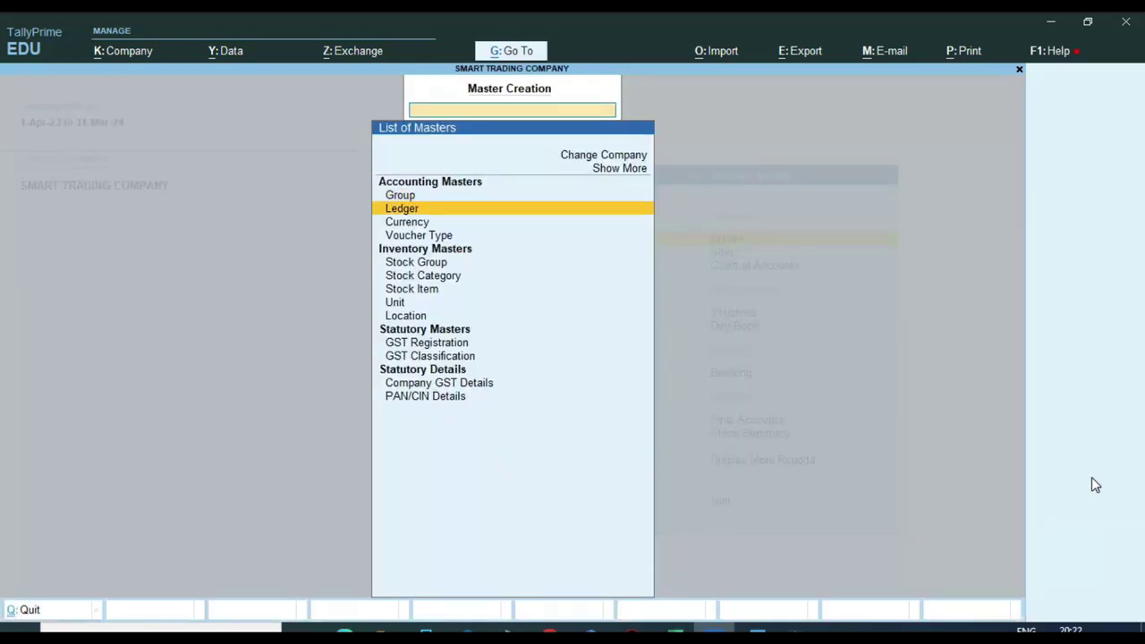
key("Return")
key("ctrl")
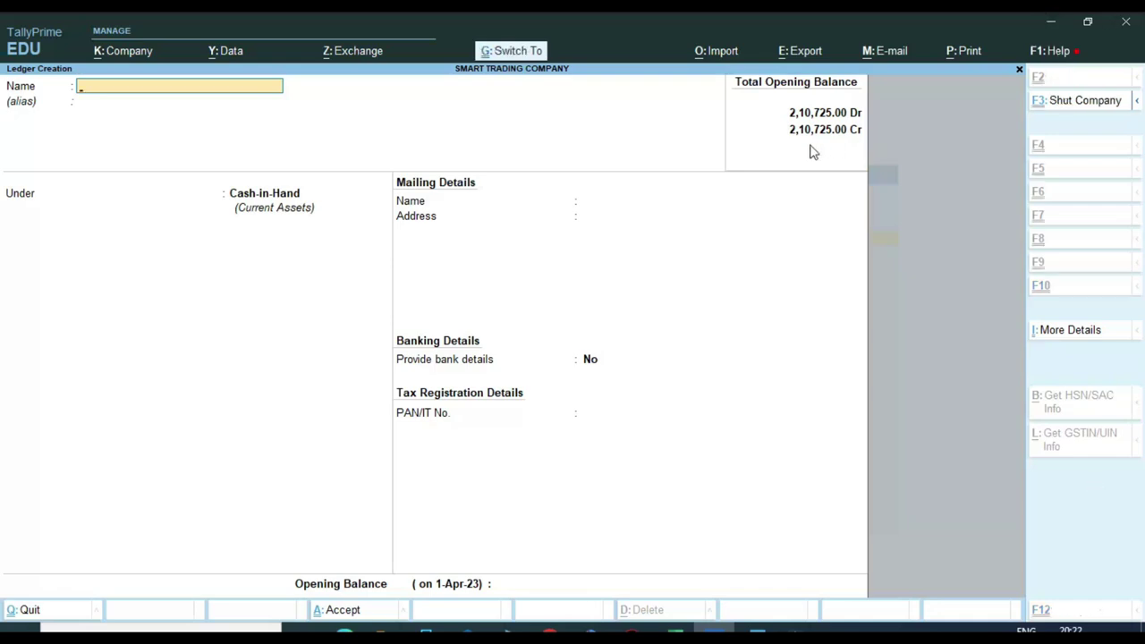
mouse_move(728, 47)
left_mouse_down()
mouse_move(746, 77)
mouse_move(988, 165)
mouse_move(1007, 161)
left_mouse_up()
left_click_drag(917, 82, 991, 80)
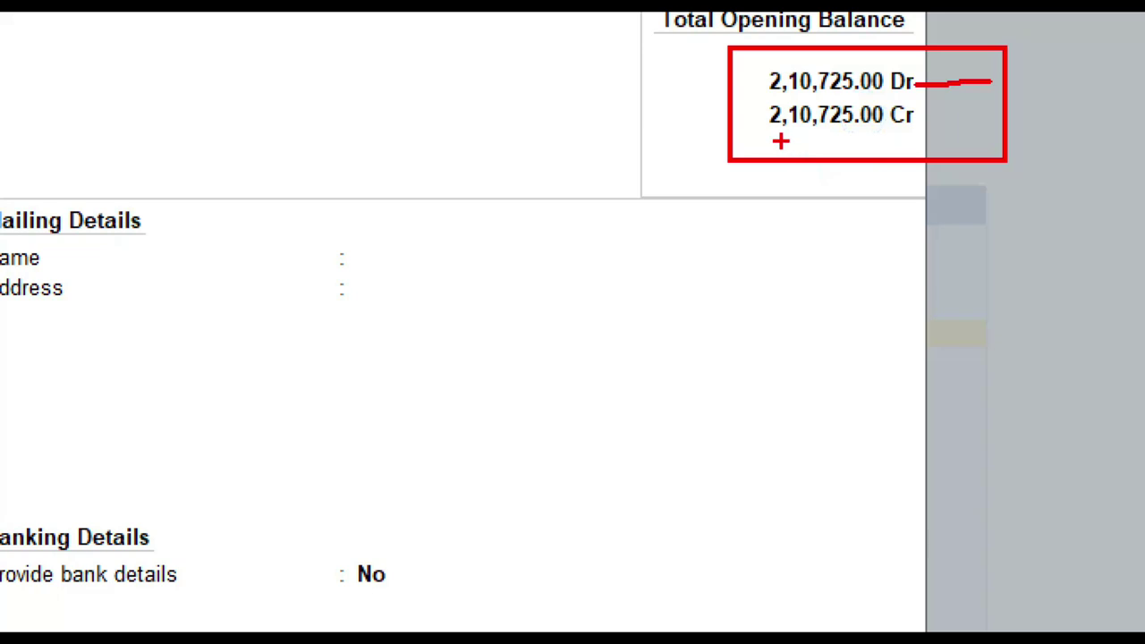
left_click_drag(779, 141, 975, 144)
left_click_drag(920, 116, 979, 110)
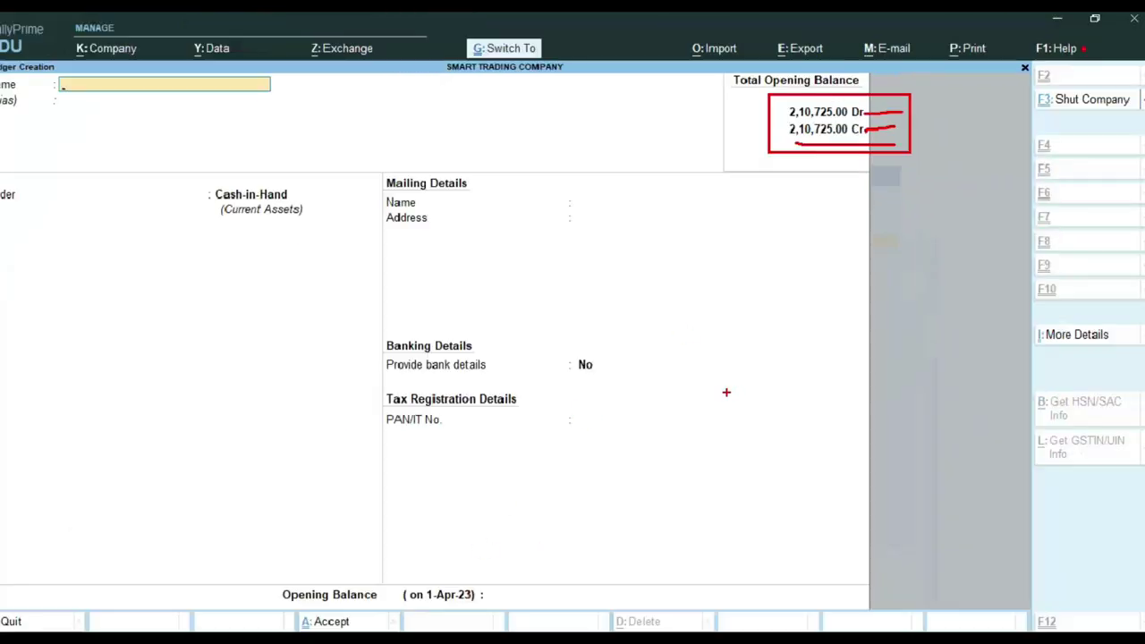
Switch to Excel and examine both totals on the balance sheet against TallyPrime's total opening balance.
left_click(674, 628)
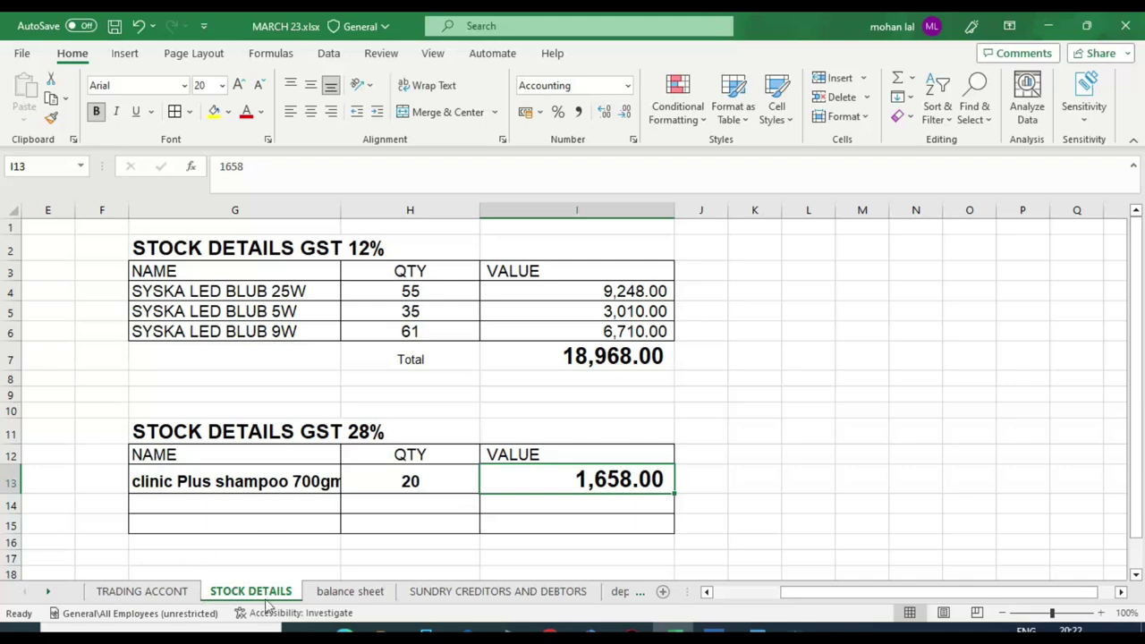
left_click(350, 592)
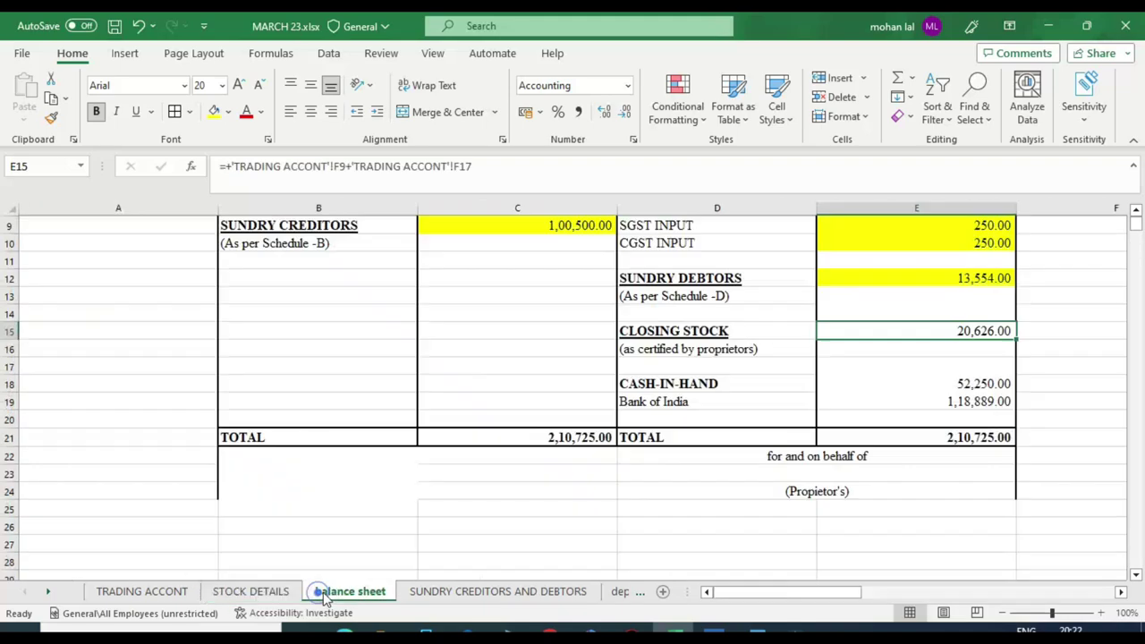
left_click(531, 437)
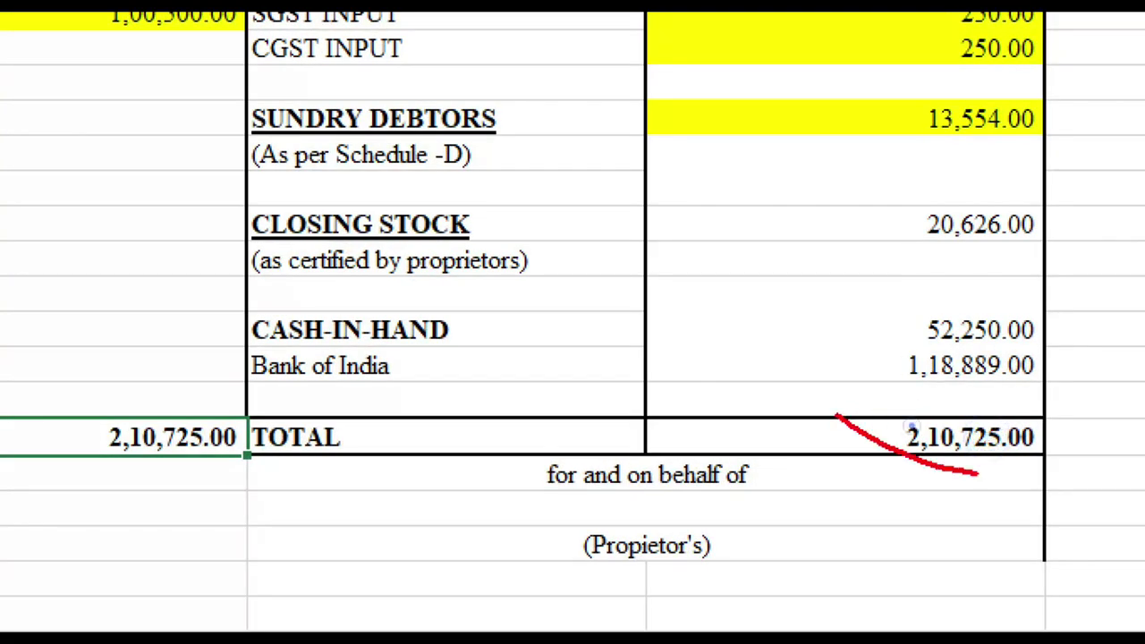
mouse_move(48, 411)
left_mouse_down()
mouse_move(277, 452)
mouse_move(266, 485)
left_mouse_up()
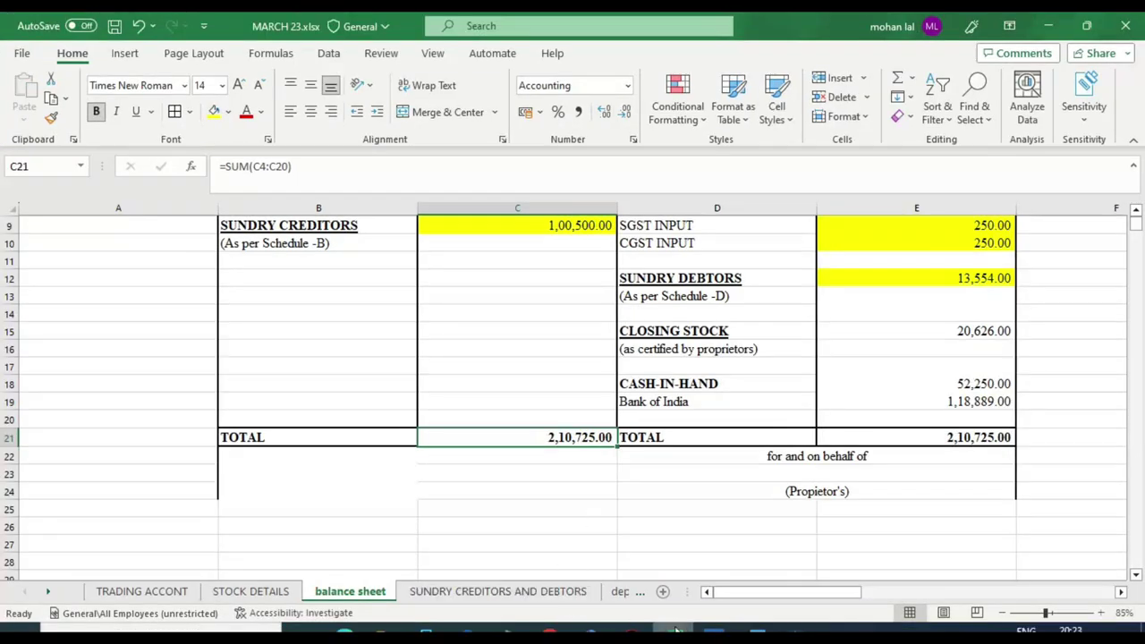
Switch back to TallyPrime and check the debit and credit total opening balances against the Excel balance sheet totals.
key("alt+Tab")
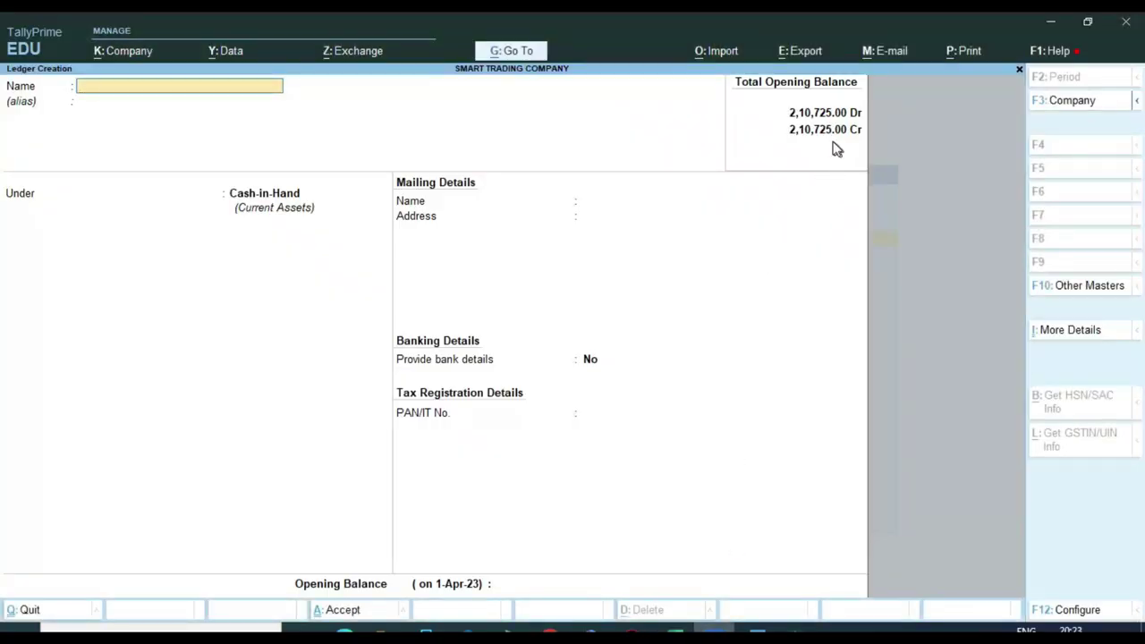
left_click_drag(763, 97, 891, 179)
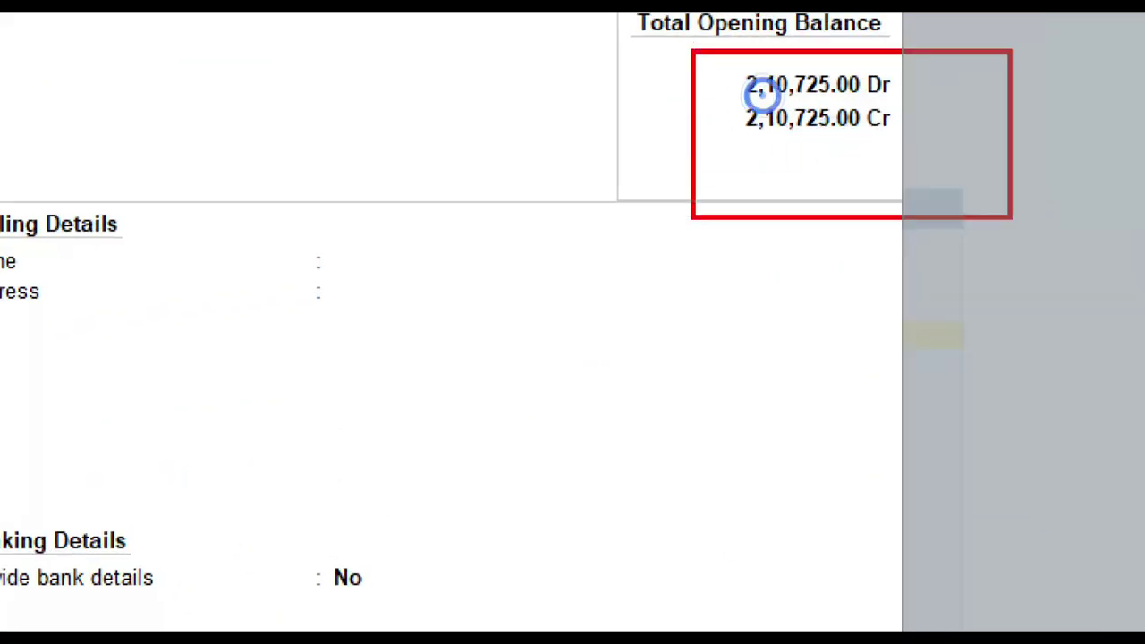
mouse_move(642, 36)
left_mouse_down()
mouse_move(725, 42)
mouse_move(954, 16)
mouse_move(587, 14)
left_mouse_up()
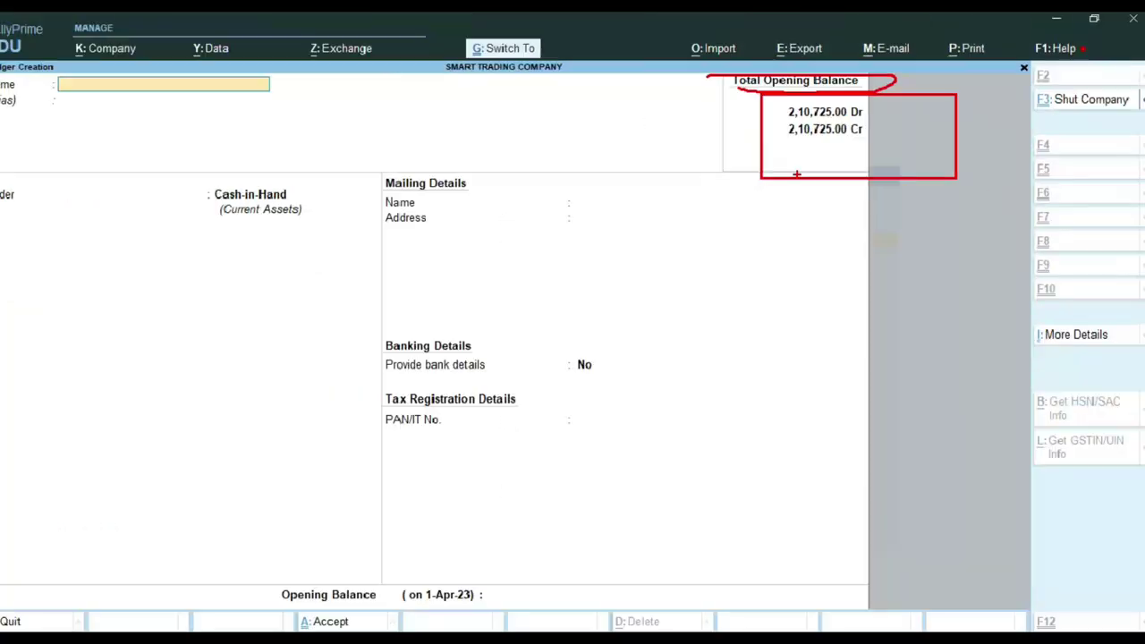
Leave ledger creation, view the company's Balance Sheet under Final Accounts, and return to the Gateway of Tally.
key("Escape")
key("Escape")
key("Up")
key("Up")
key("Up")
key("Up")
key("Return")
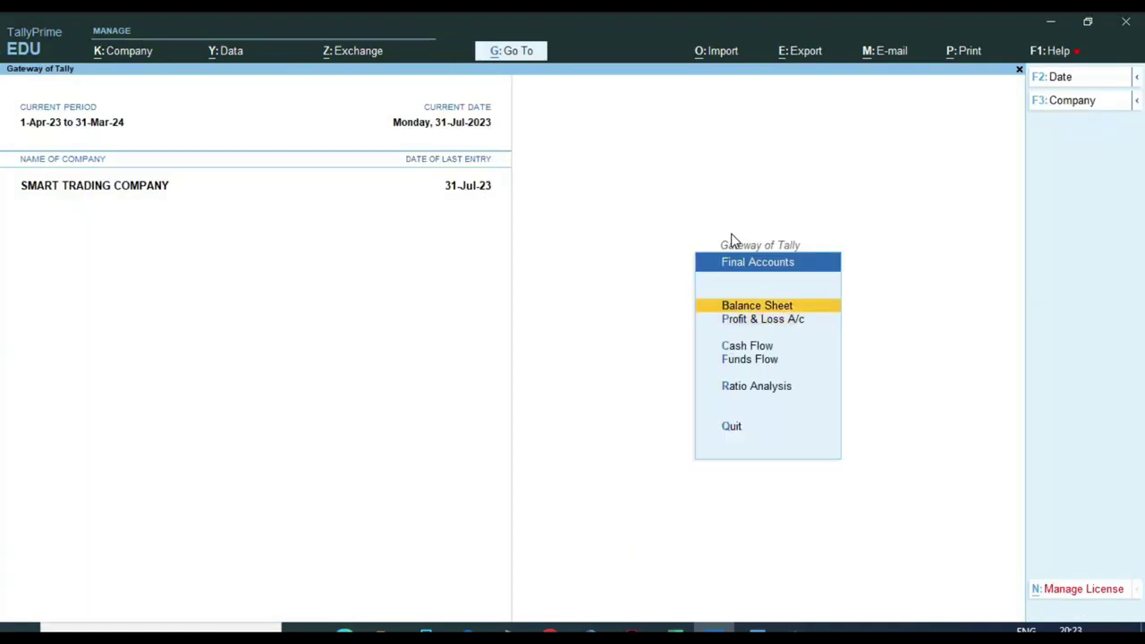
key("Return")
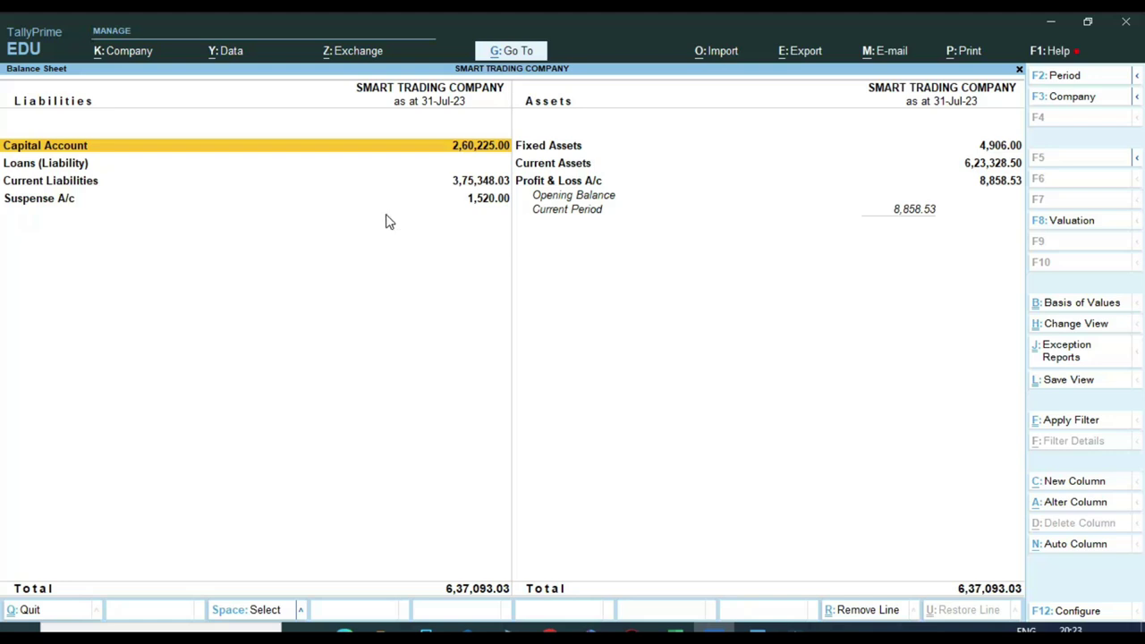
key("Escape")
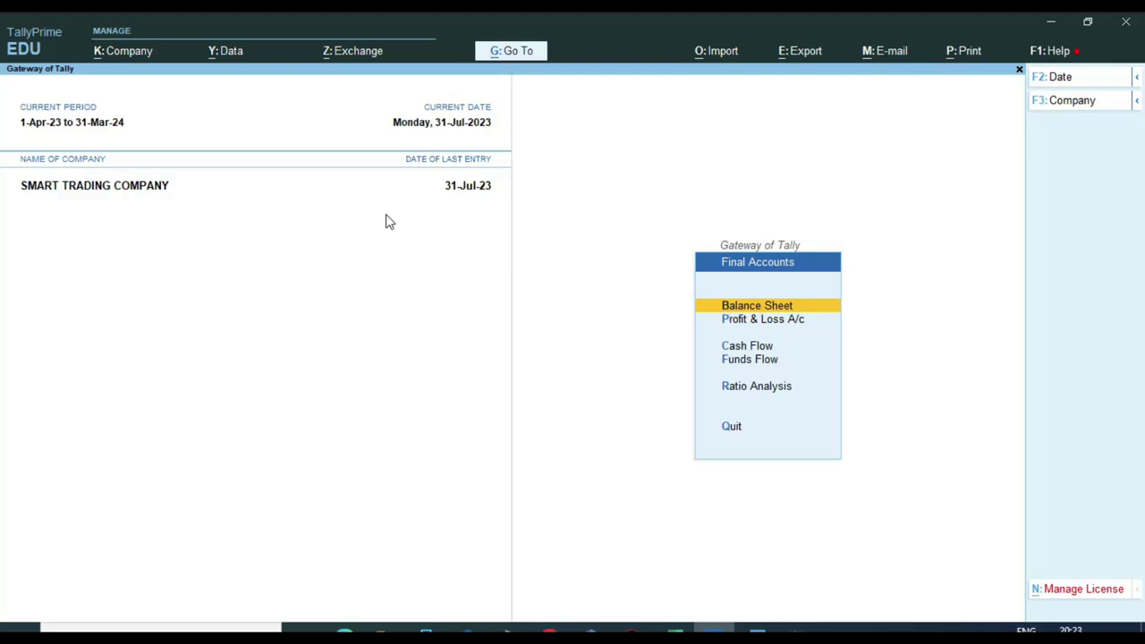
key("Escape")
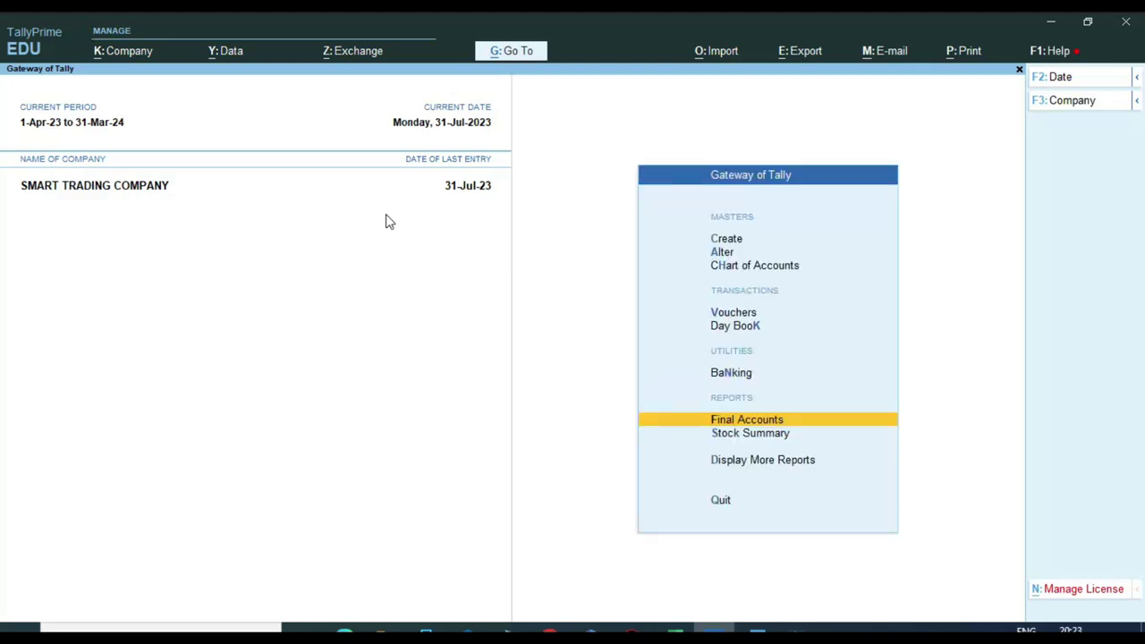
Open the Trial Balance report for SMART TRADING COMPANY.
key("Down")
key("Down")
key("Return")
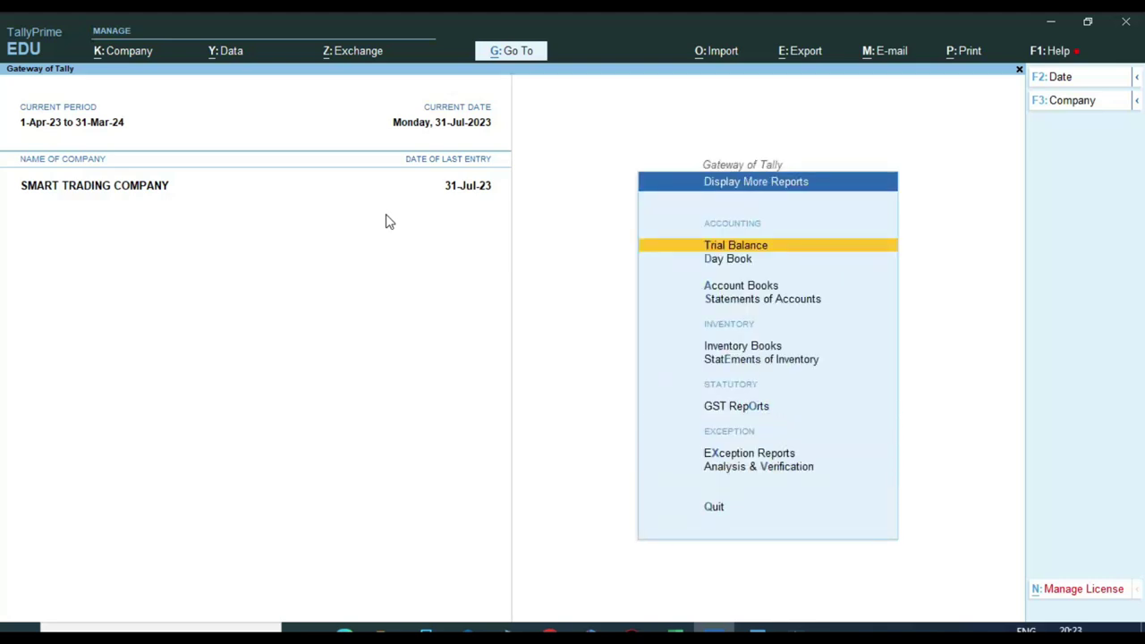
key("Return")
key("Escape")
key("Escape")
key("Escape")
key("Escape")
key("Up")
key("Up")
key("Return")
key("Return")
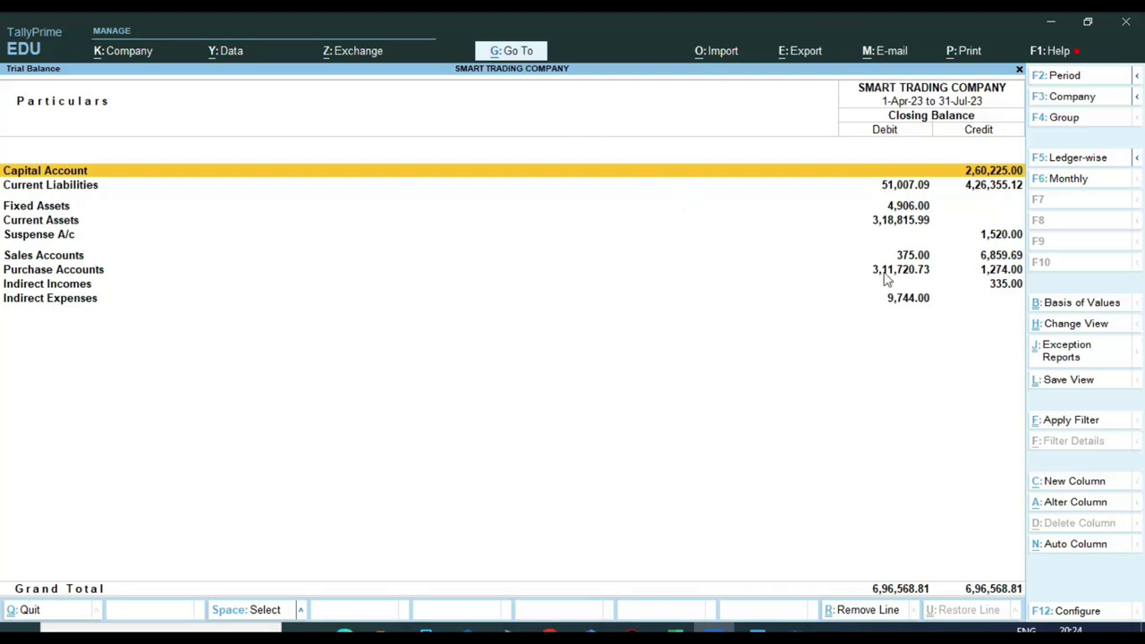
Configure the Trial Balance to show opening balances, with transactions and closing balances hidden.
left_click(1074, 612)
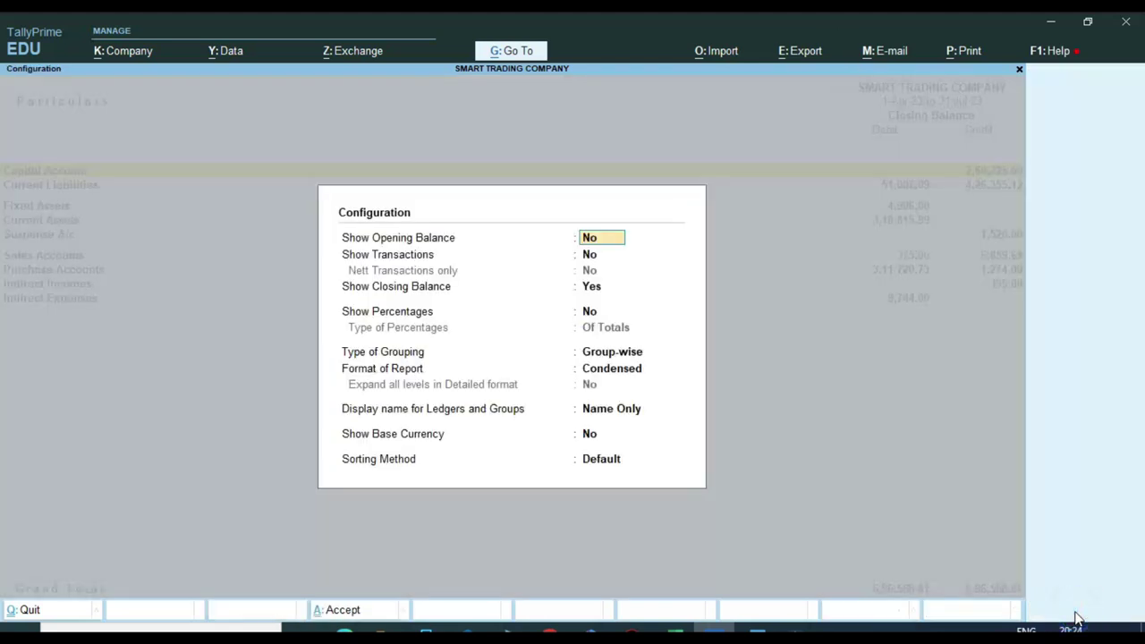
type("y")
key("Return")
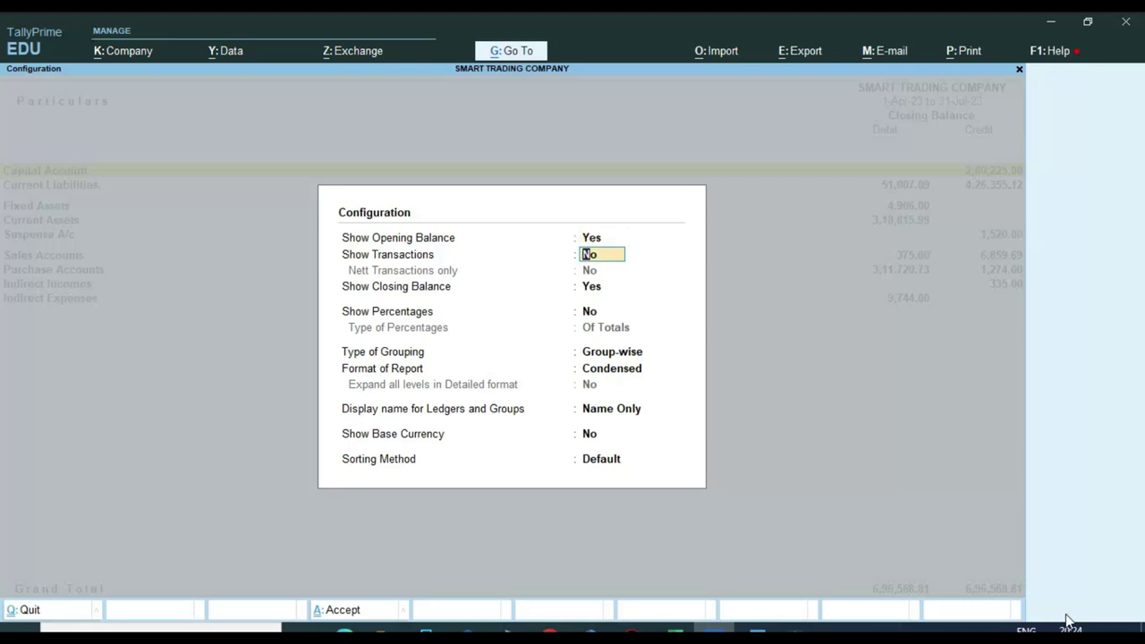
key("Return")
type("n")
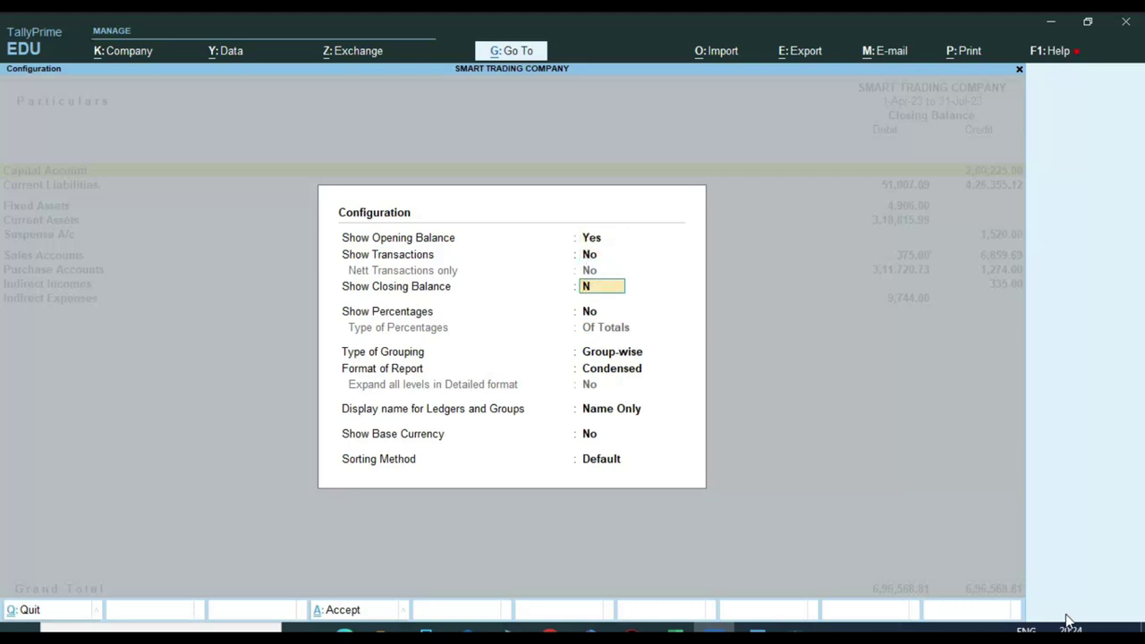
key("Return")
key("Return")
key("Return")
key("Return")
key("Return")
key("Return")
key("Return")
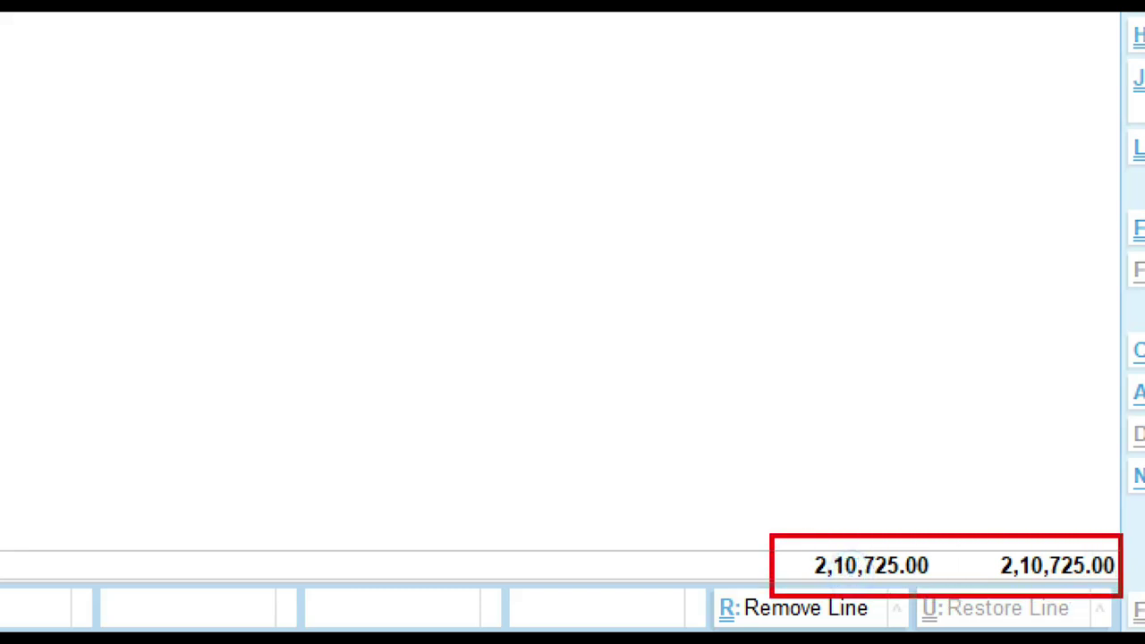
Drill down into Current Liabilities and examine the opening balances of the individual Sundry Creditors ledgers.
key("Down")
key("Up")
key("Down")
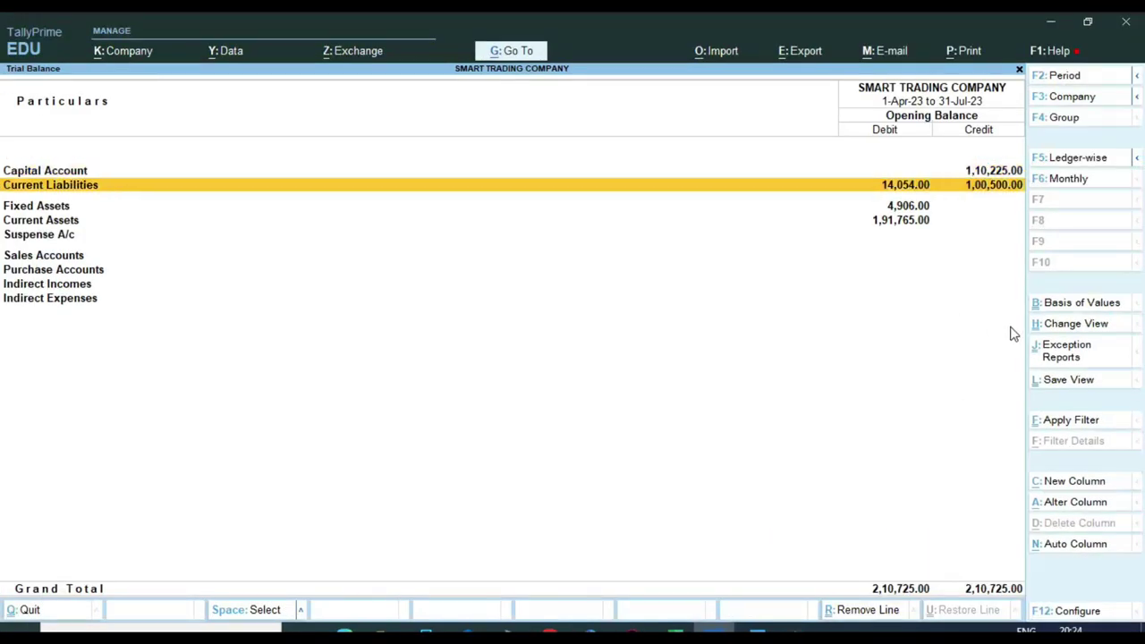
key("Return")
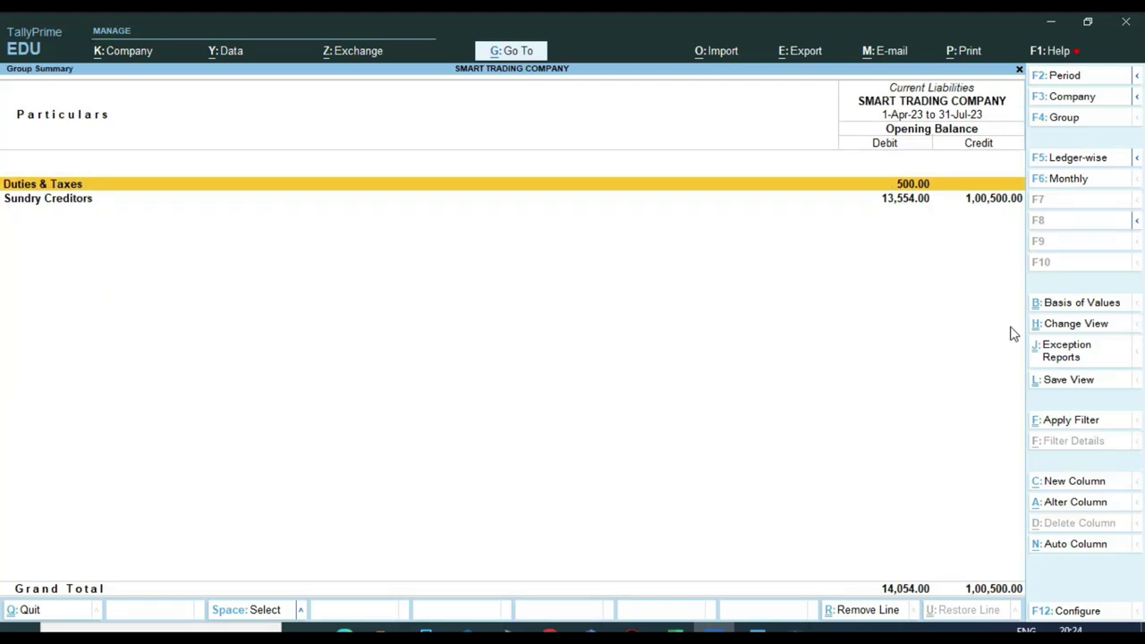
left_click(889, 199)
key("Return")
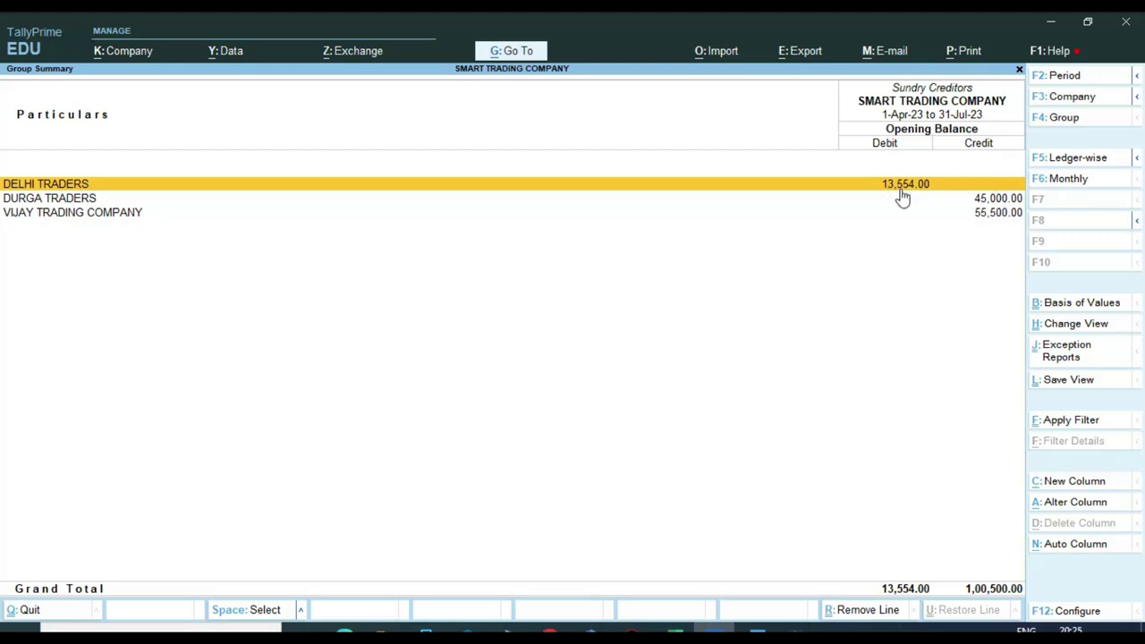
key("Escape")
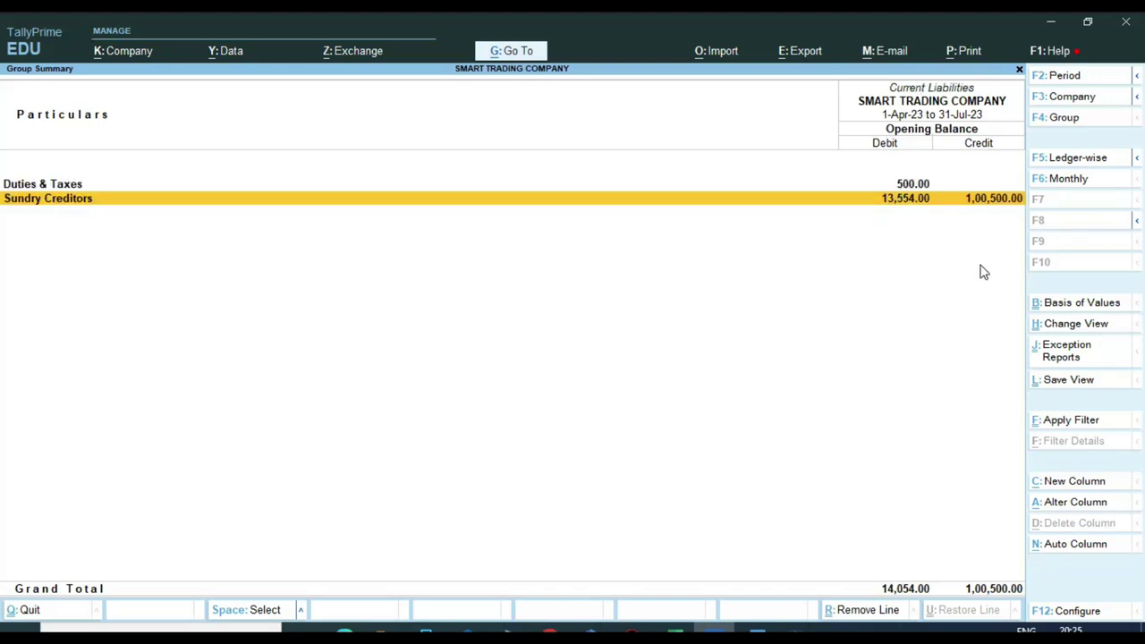
Examine the tax ledgers' opening balances under Duties & Taxes, and return to the Trial Balance.
key("Up")
key("Return")
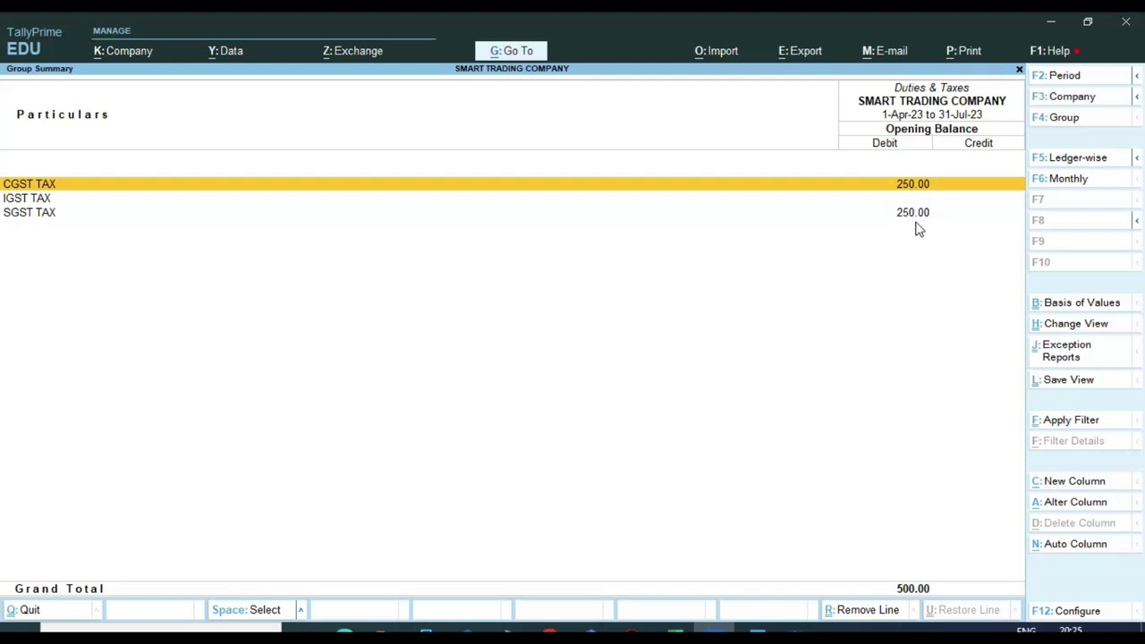
key("Escape")
key("Escape")
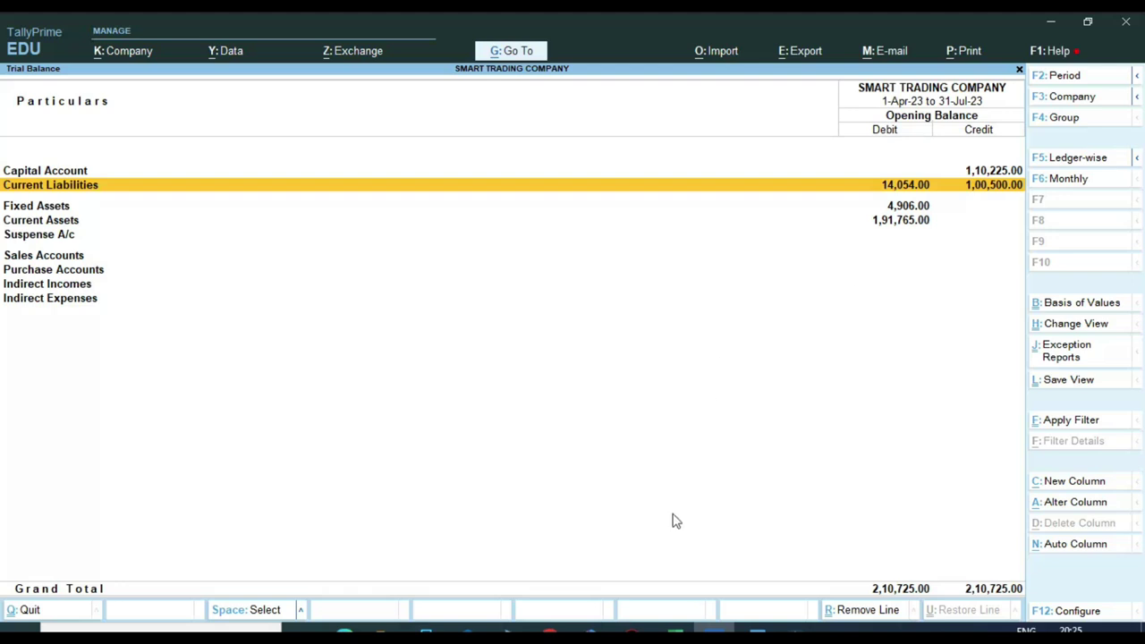
Switch to Excel and compare the balance sheet entries as on 31 March 2023 with the Trial Balance opening figures.
left_click(676, 632)
scroll(490, 394, "up", 3)
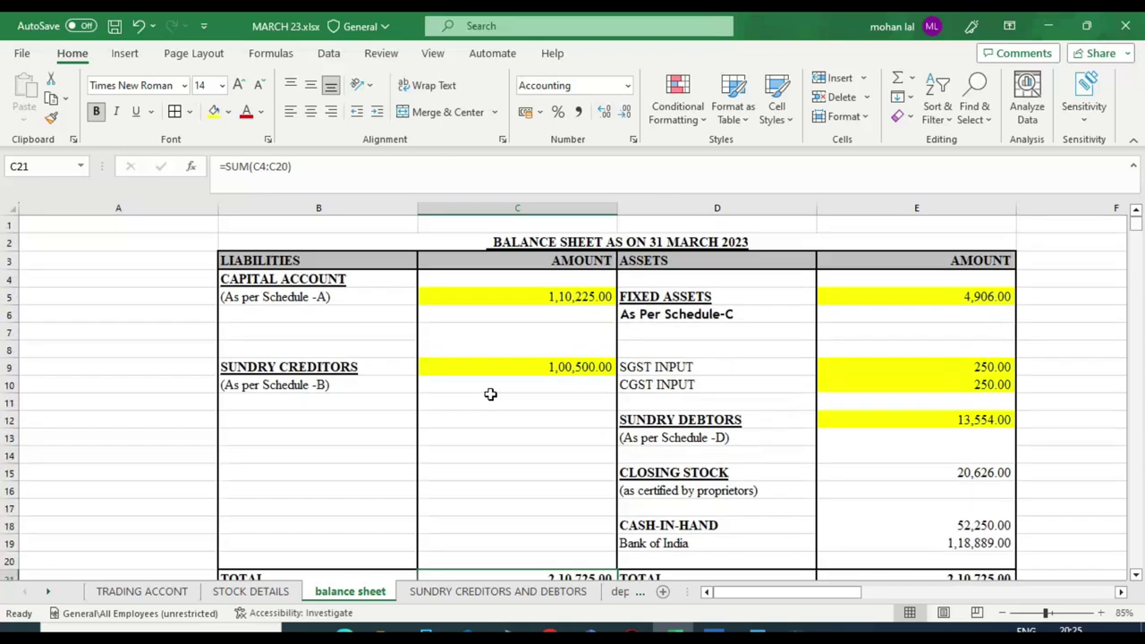